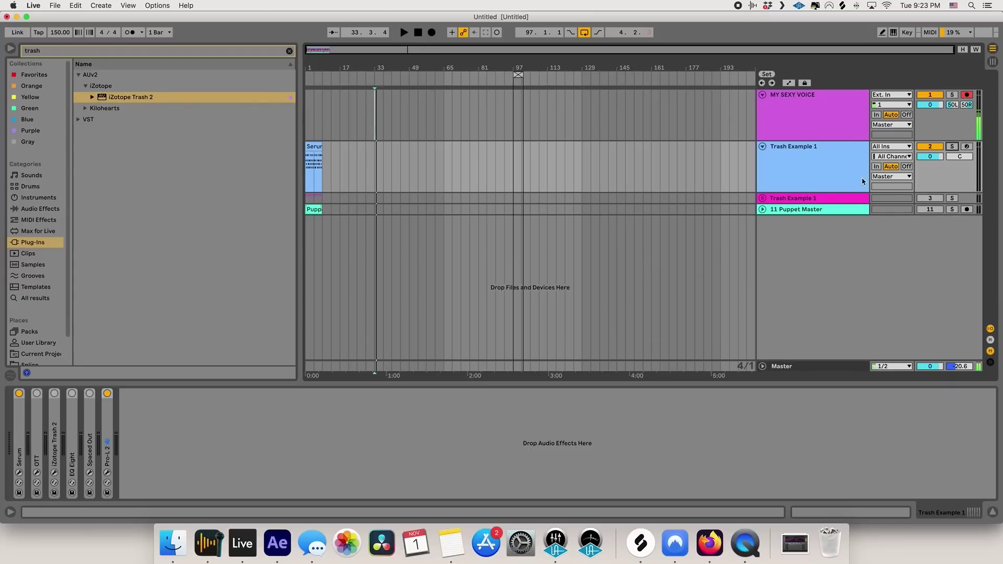
Open Serum's interface on the Trash Example 1 track and audition the clip from its start
left_click(818, 171)
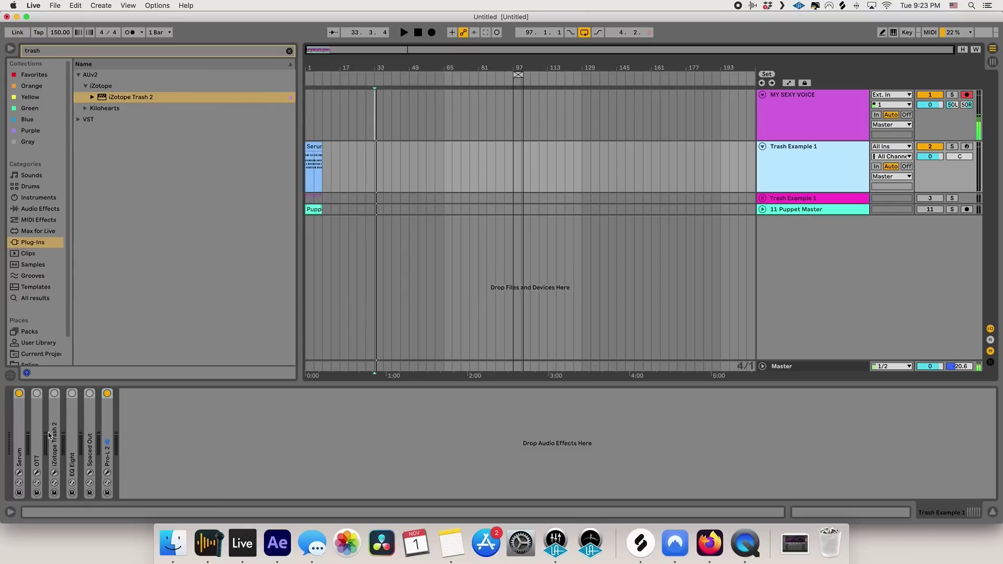
left_click(20, 449)
left_click(20, 473)
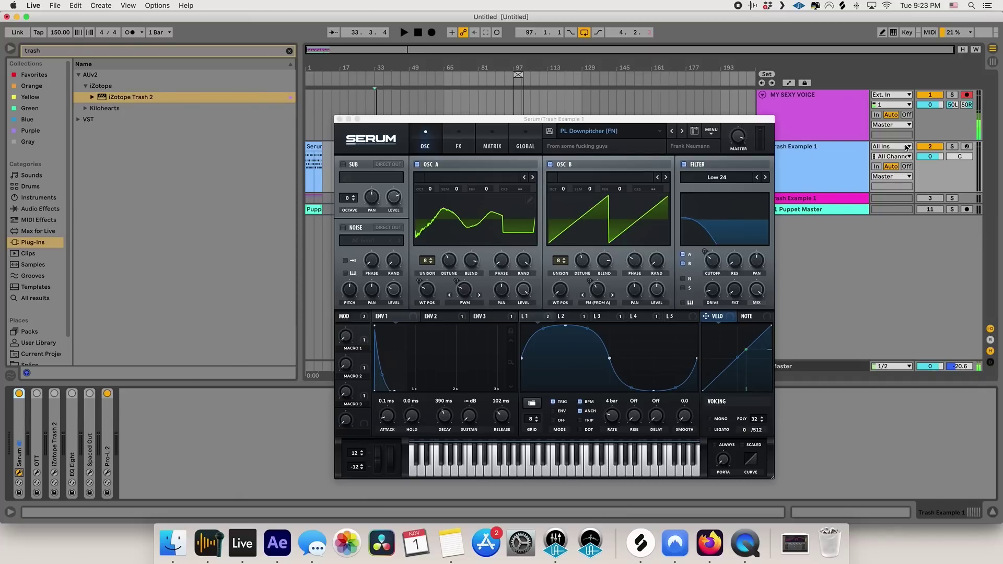
left_click(309, 142)
key("space")
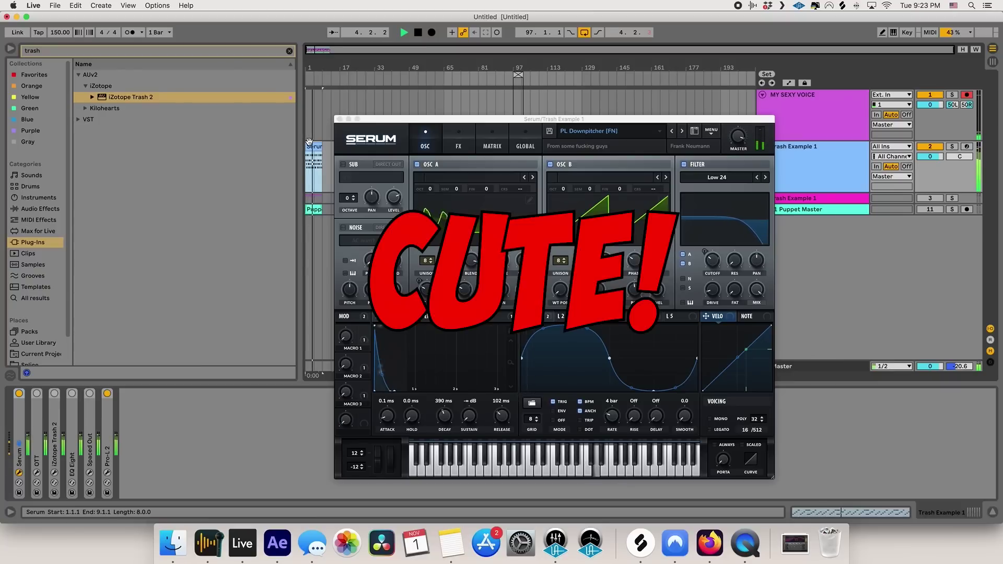
key("space")
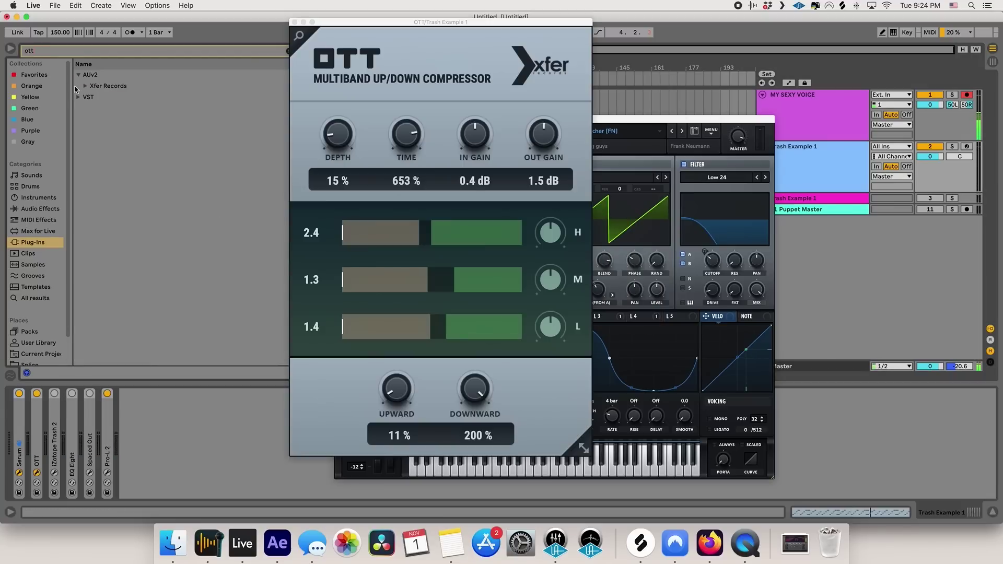
Add the OTT.adv preset from Favorites after the OTT plug-in, bypass that plug-in, and clear the plug-in windows away from the device chain
left_click(52, 75)
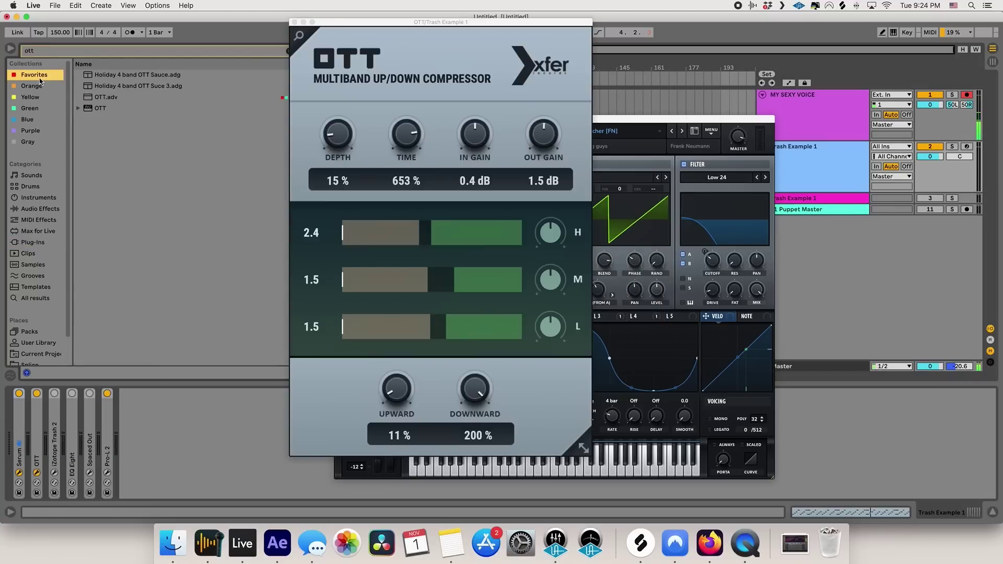
left_click_drag(93, 99, 42, 394)
left_click(39, 393)
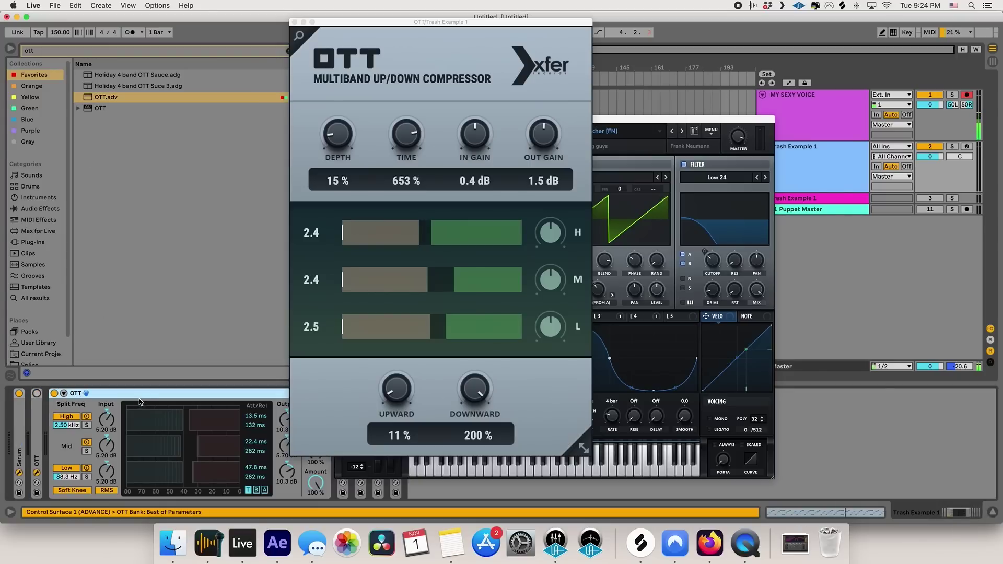
left_click(295, 22)
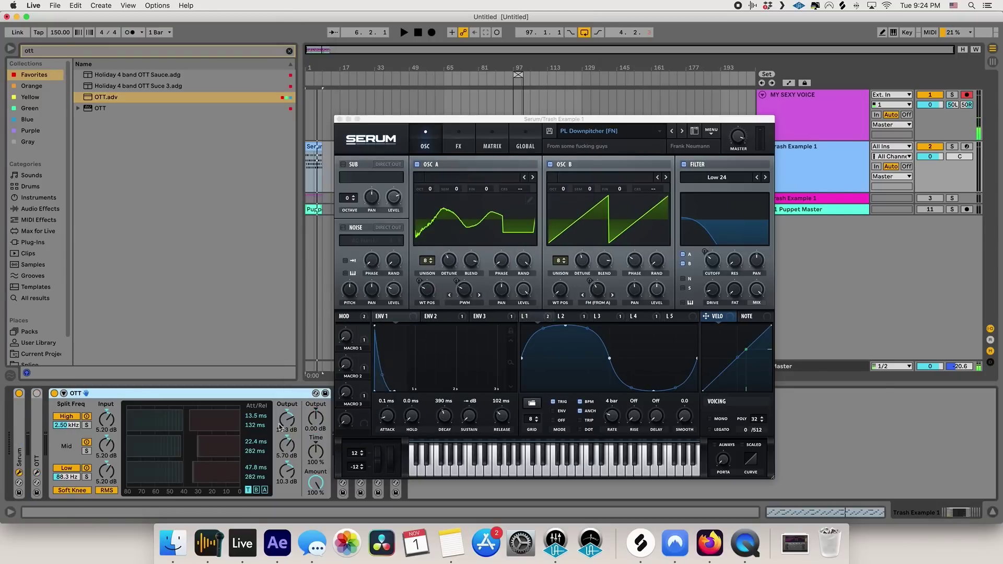
left_click_drag(353, 122, 417, 117)
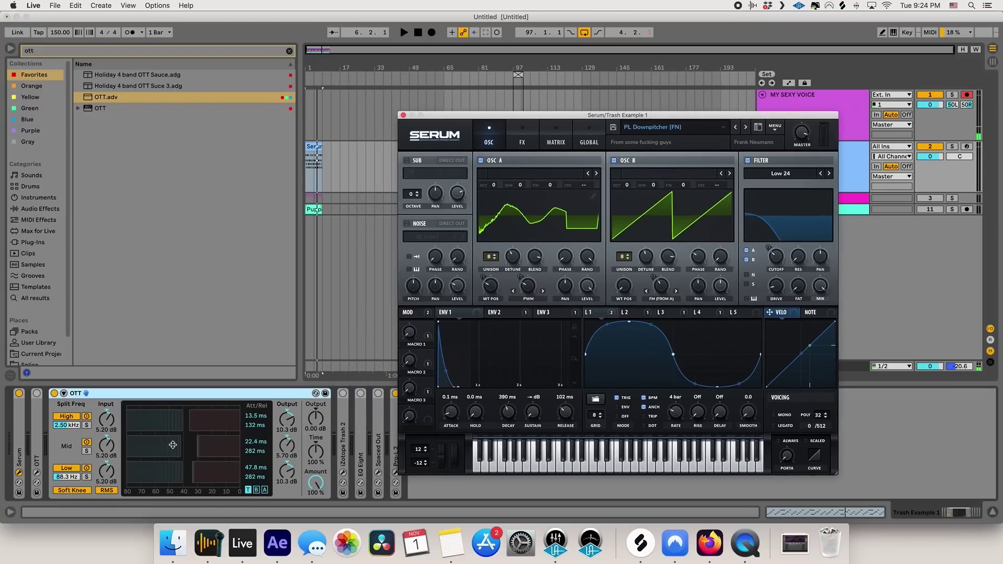
During playback, set the OTT preset's output to 3.80 dB, Time to 195 % and Amount to 71 %, ending with it bypassed
key("space")
left_click_drag(316, 451, 315, 408)
mouse_move(316, 482)
left_mouse_down()
mouse_move(315, 507)
mouse_move(316, 498)
left_mouse_up()
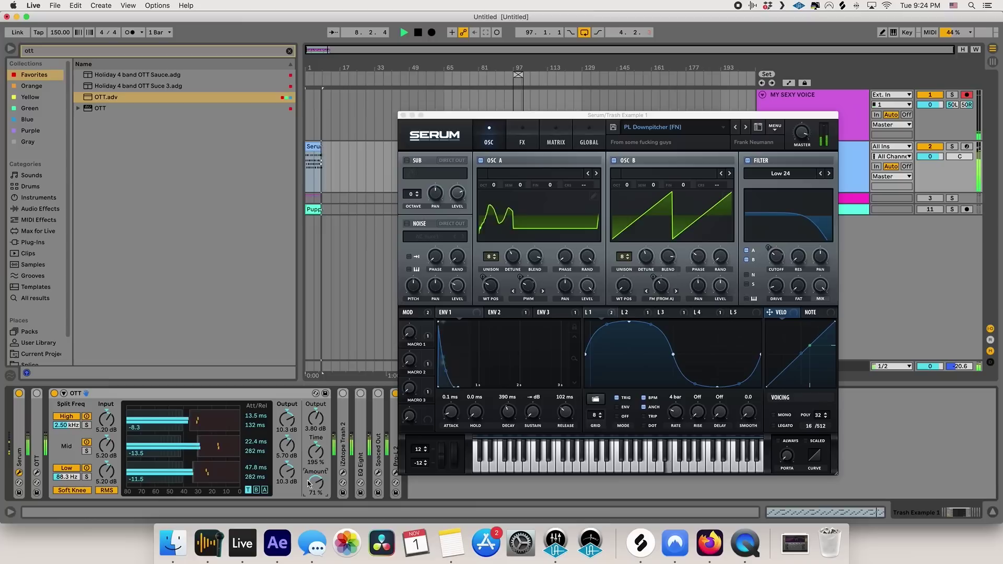
left_click(53, 393)
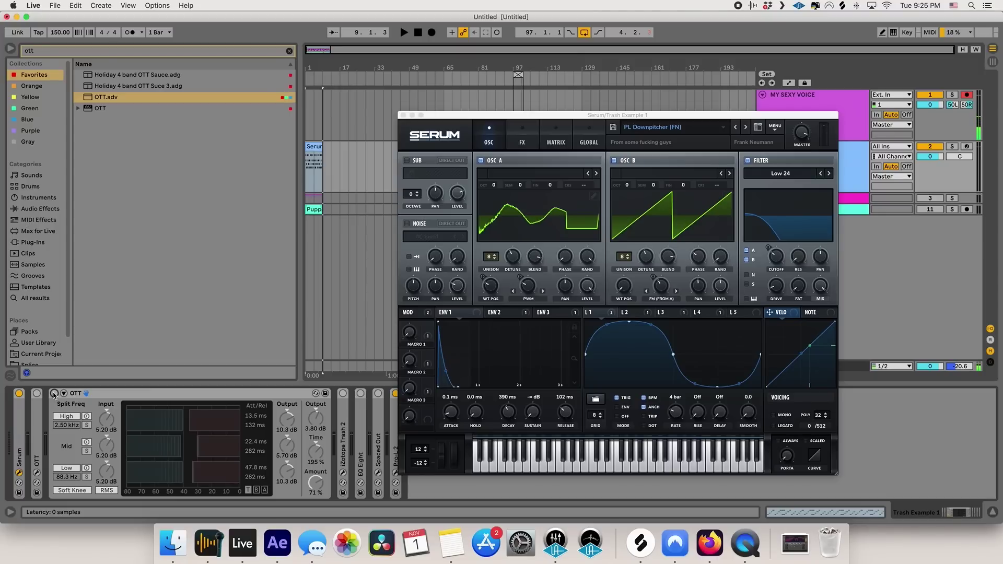
Play the clip while switching iZotope Trash 2 on and off to compare the sound
key("space")
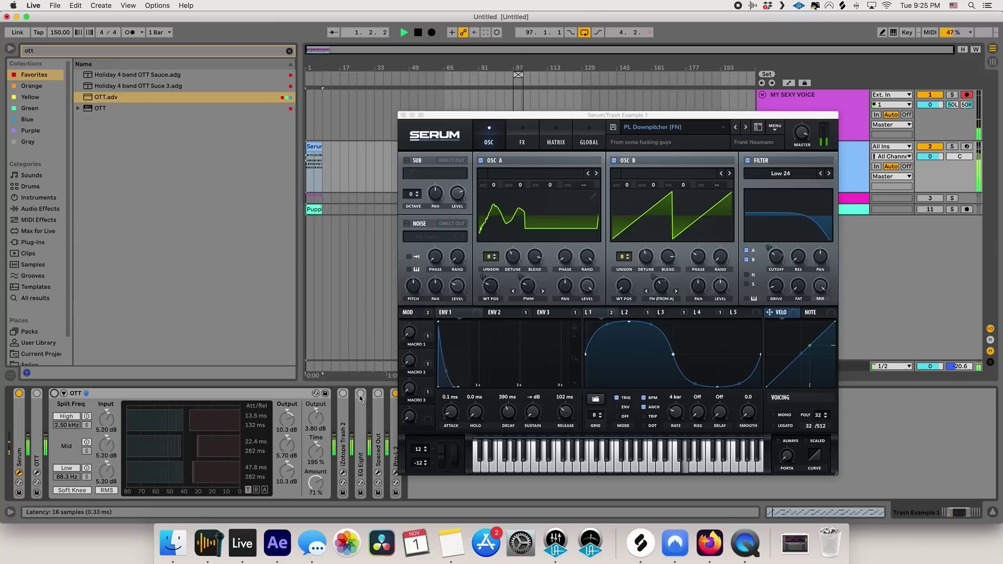
left_click(343, 394)
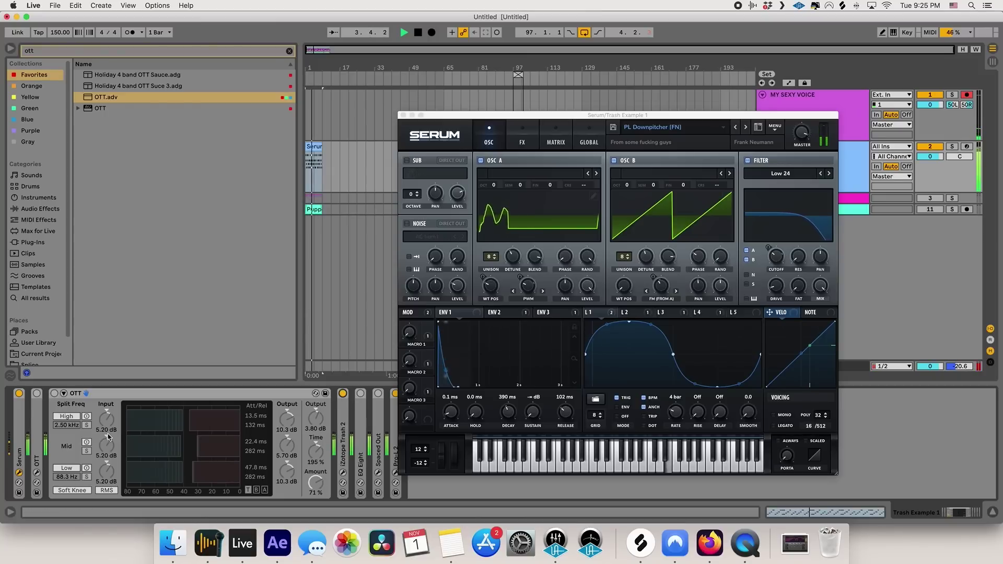
left_click(343, 394)
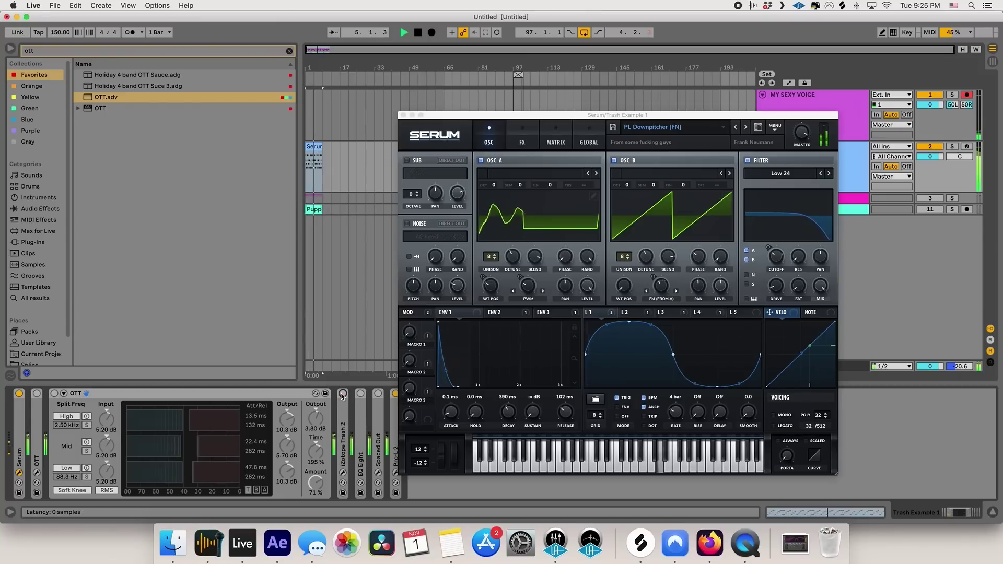
left_click(343, 394)
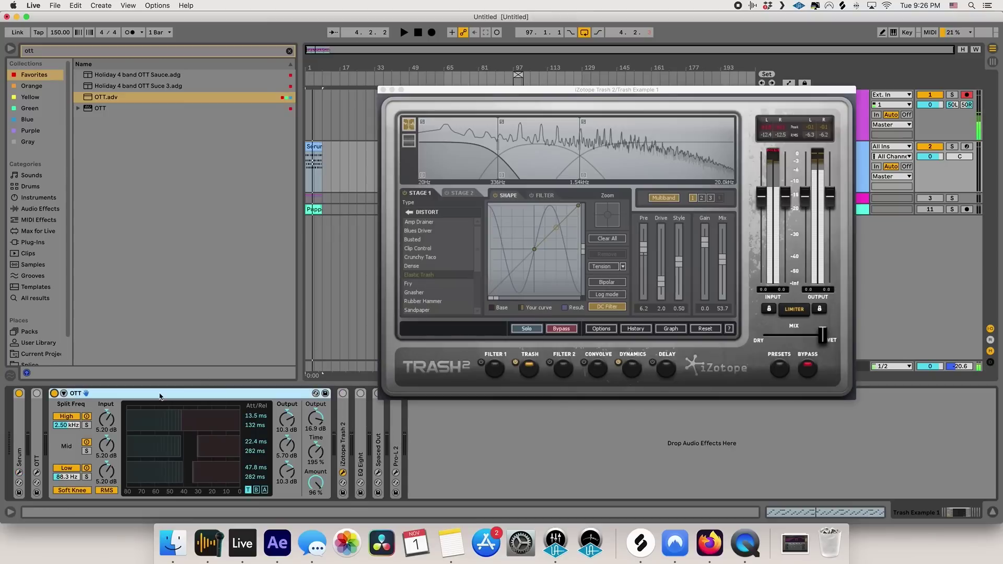
Remove the OTT preset device from the chain and switch on iZotope Trash 2
left_click(54, 393)
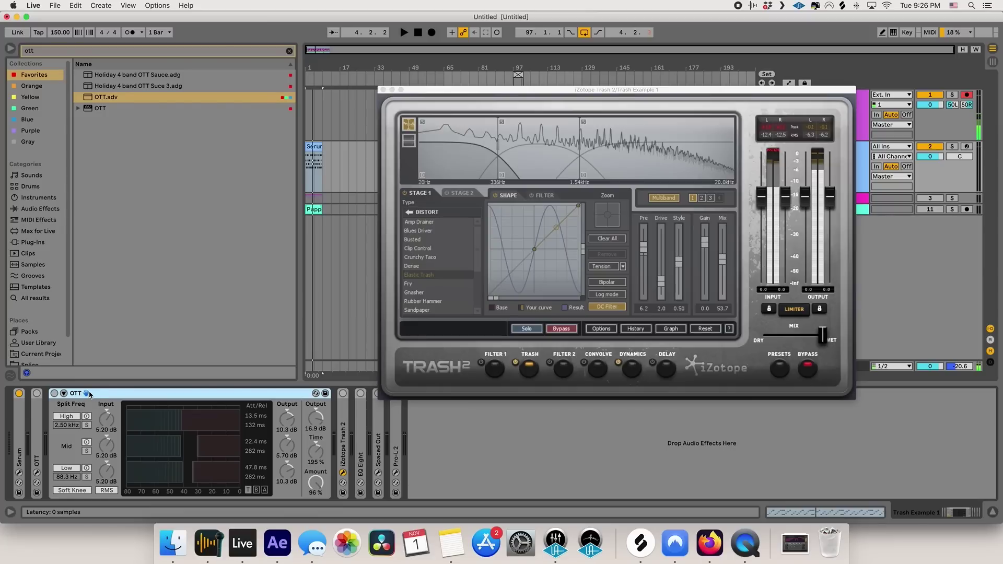
key("Delete")
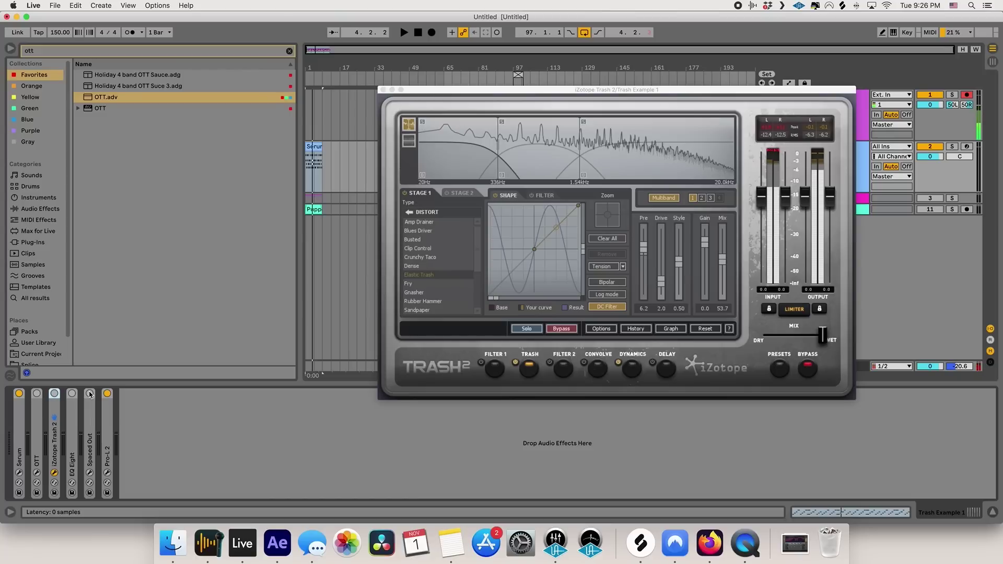
left_click(54, 393)
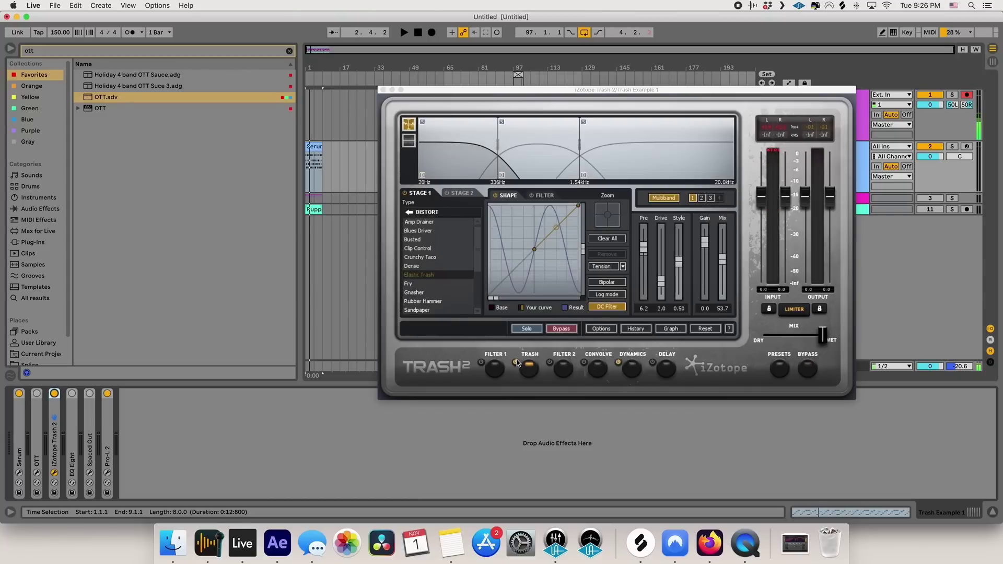
Review the Trash module's low and middle bands and the Distort types available for the low band
left_click(533, 371)
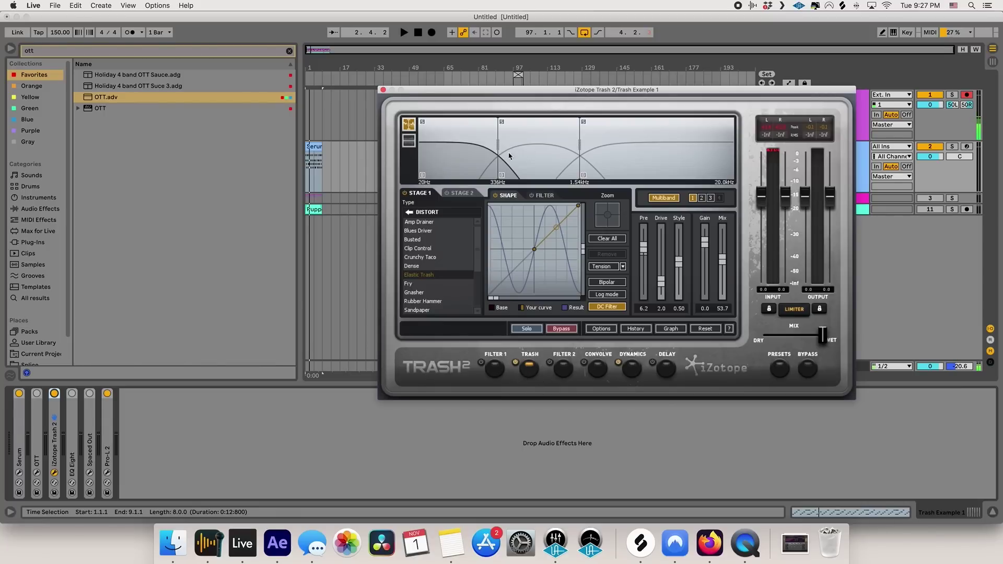
left_click(535, 168)
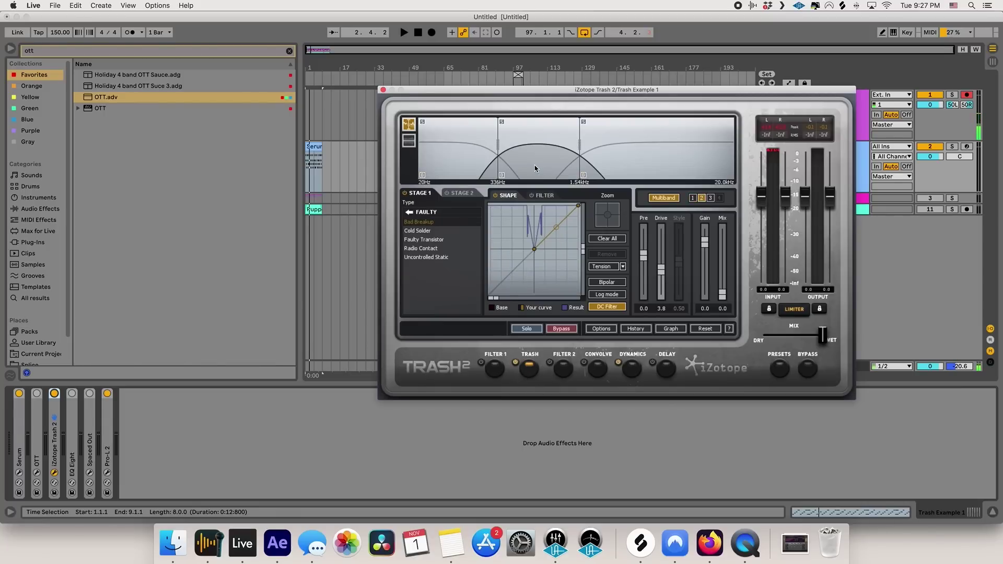
left_click(481, 168)
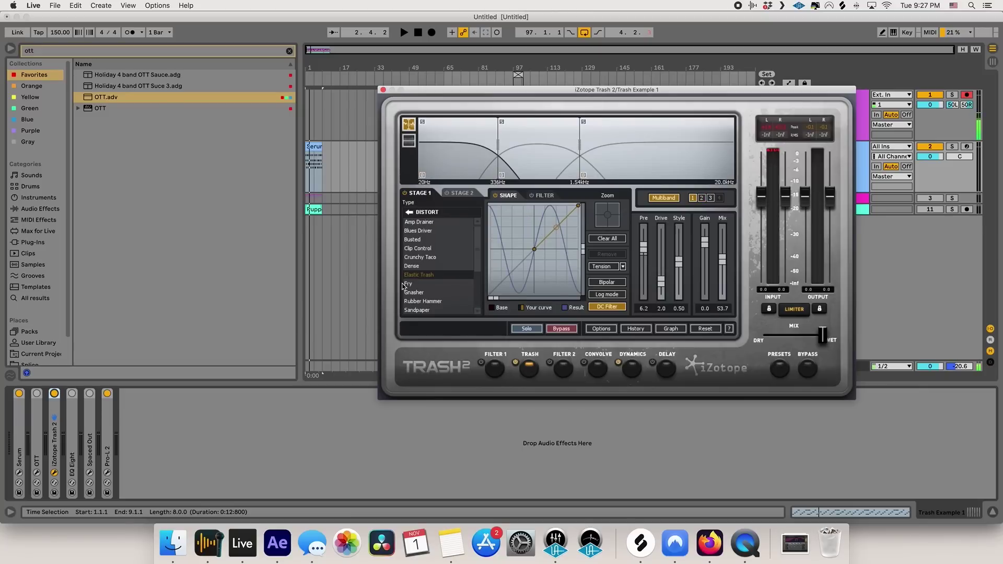
scroll(461, 273, "down", 3)
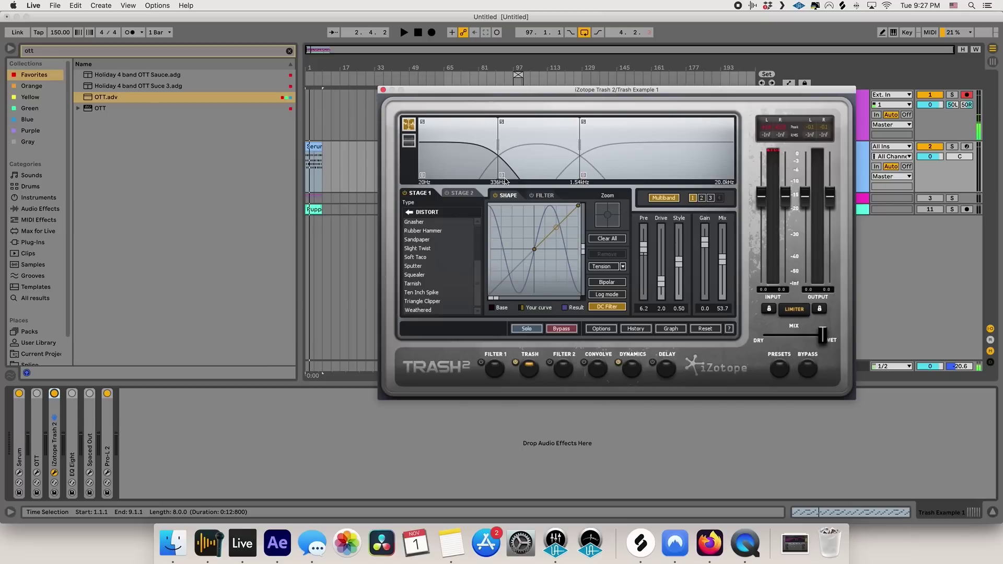
Duplicate the iZotope Trash 2 device in the chain and select the original
left_click(57, 405)
key("super+d")
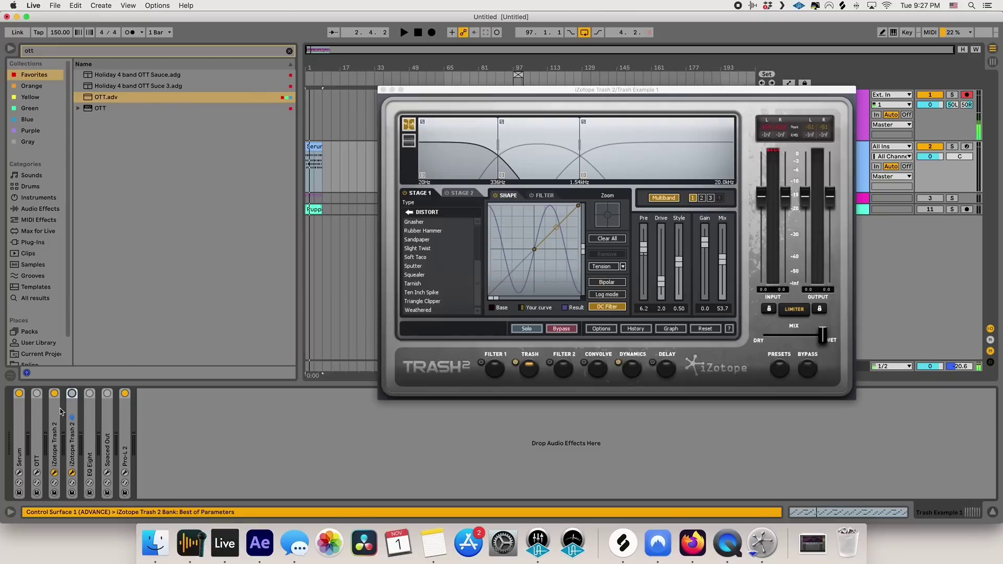
left_click(55, 423)
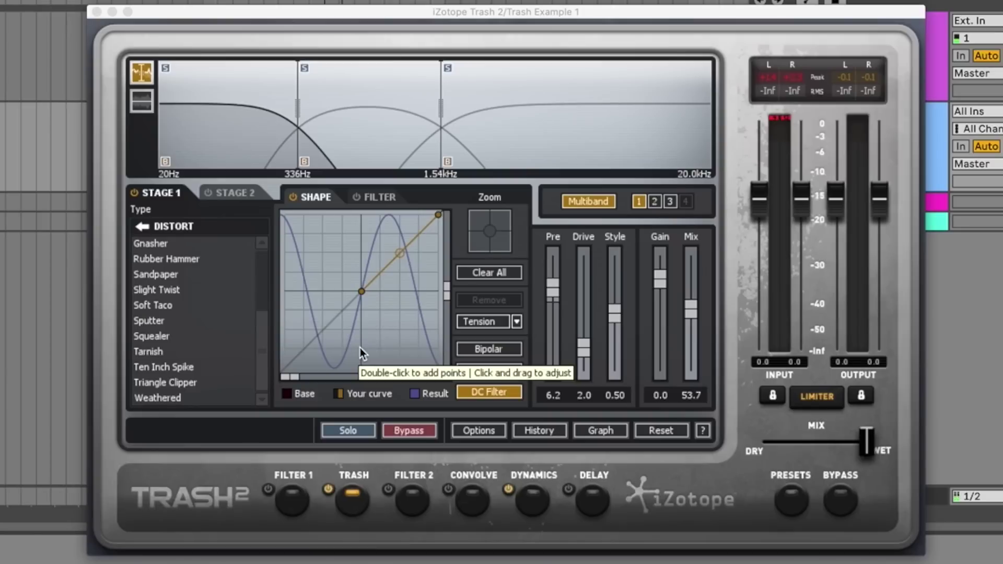
During playback, set the middle band to Faulty Transistor with Mix at 25.4 and raise the centre point of its shape curve
key("space")
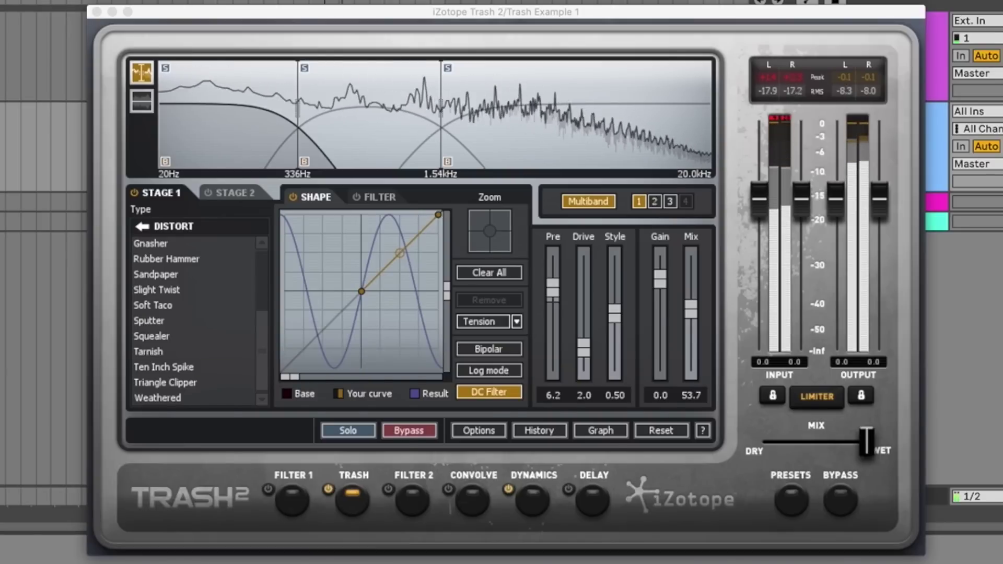
left_click(385, 70)
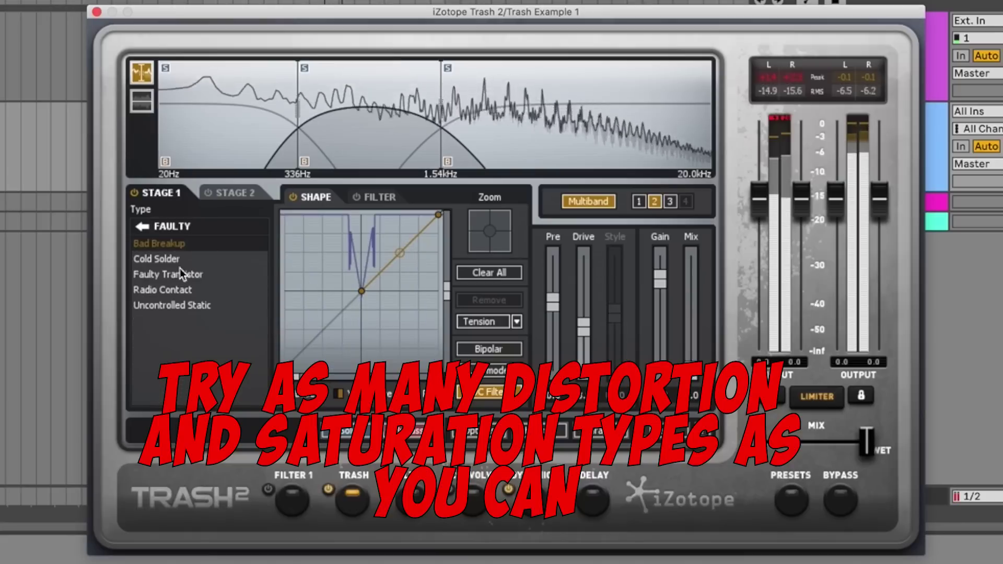
left_click(152, 277)
left_click_drag(362, 292, 363, 257)
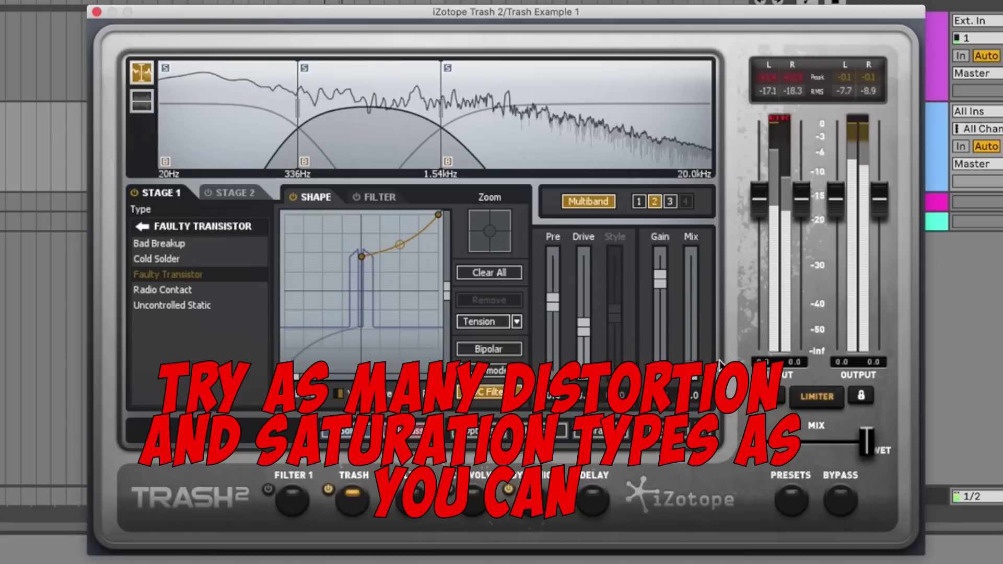
mouse_move(701, 317)
left_mouse_down()
mouse_move(703, 299)
mouse_move(703, 337)
left_mouse_up()
Enable and shape the middle band's distortion filter, lowering both nodes and placing the upper one at about 2.18 kHz and -6.7 dB
left_click(393, 200)
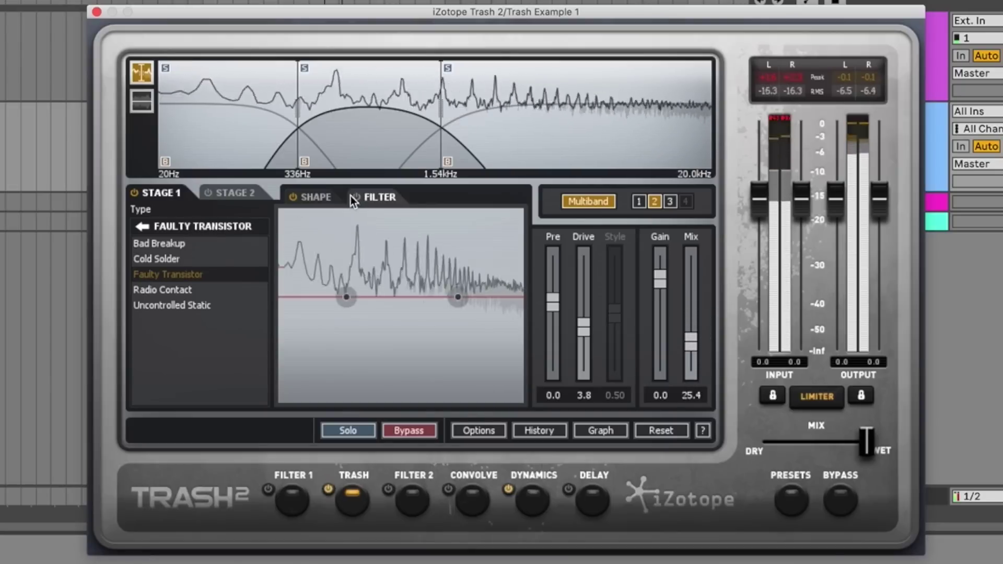
left_click_drag(456, 291, 428, 318)
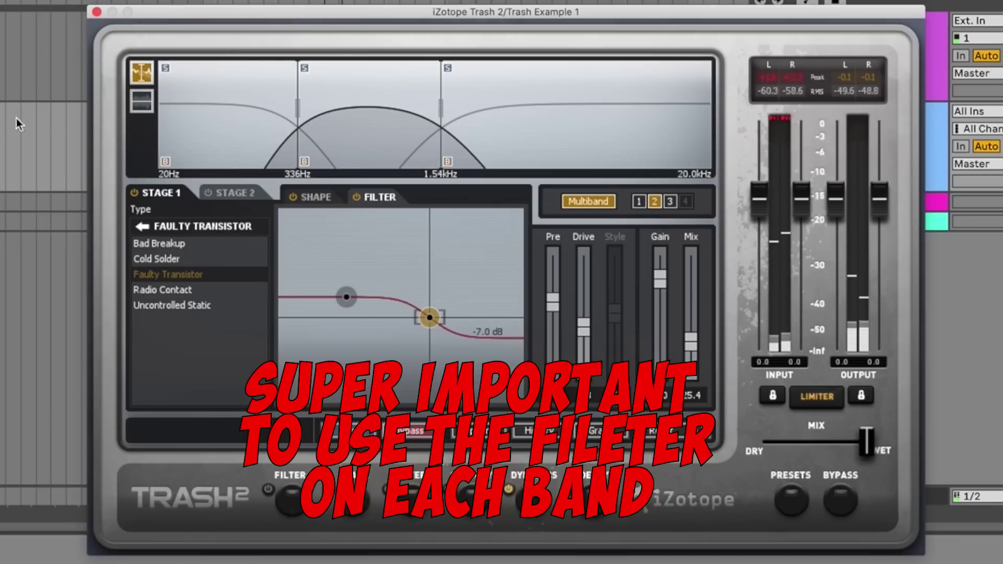
key("space")
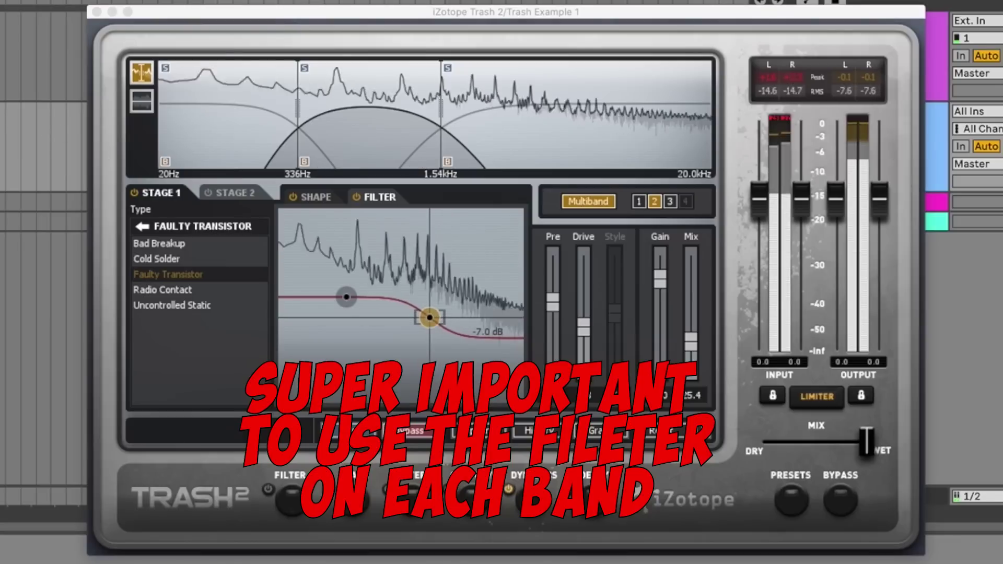
left_click(399, 203)
left_click_drag(434, 324, 405, 327)
mouse_move(347, 296)
left_mouse_down()
mouse_move(367, 272)
mouse_move(353, 303)
left_mouse_up()
left_click_drag(404, 328, 424, 318)
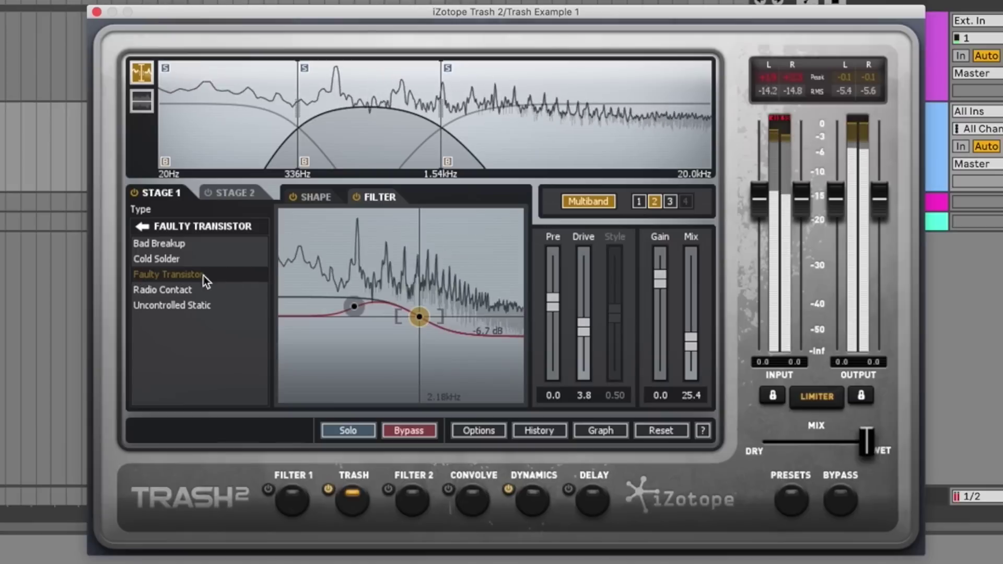
Switch the middle band to Radio Contact with Mix at 16.4, and adjust its upper filter node to about 1.98 kHz and -5.8 dB
left_click(188, 289)
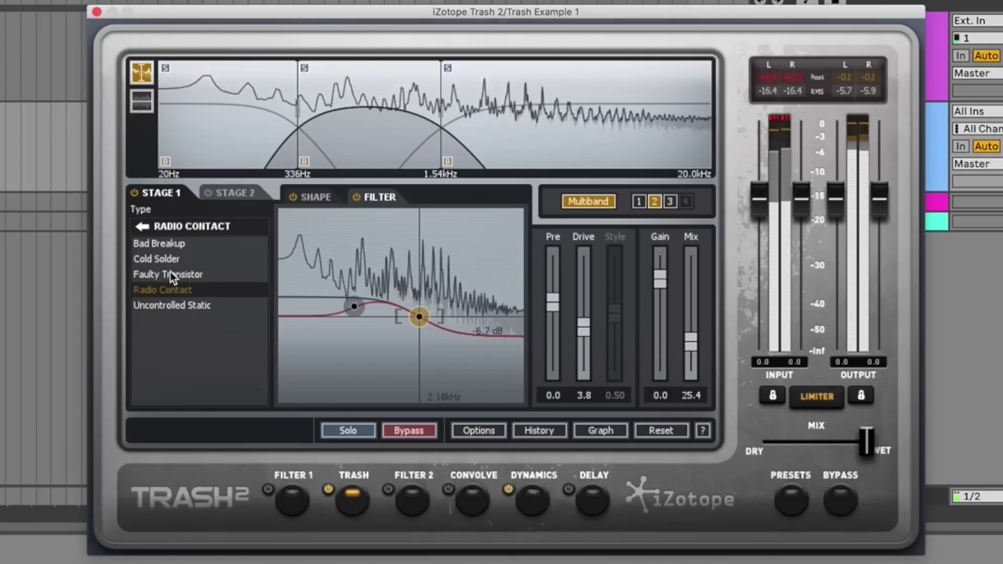
left_click_drag(439, 316, 449, 315)
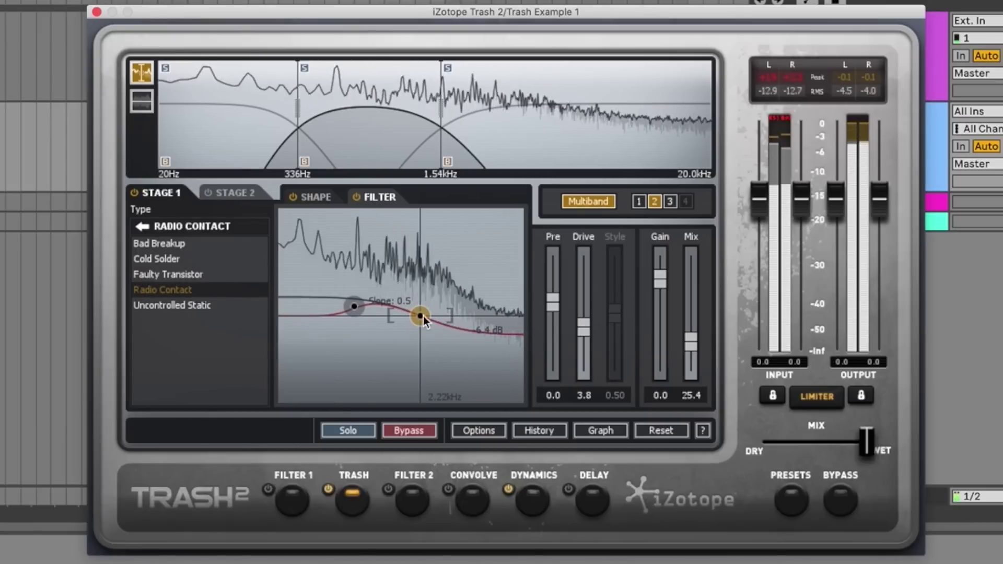
left_click_drag(420, 315, 415, 314)
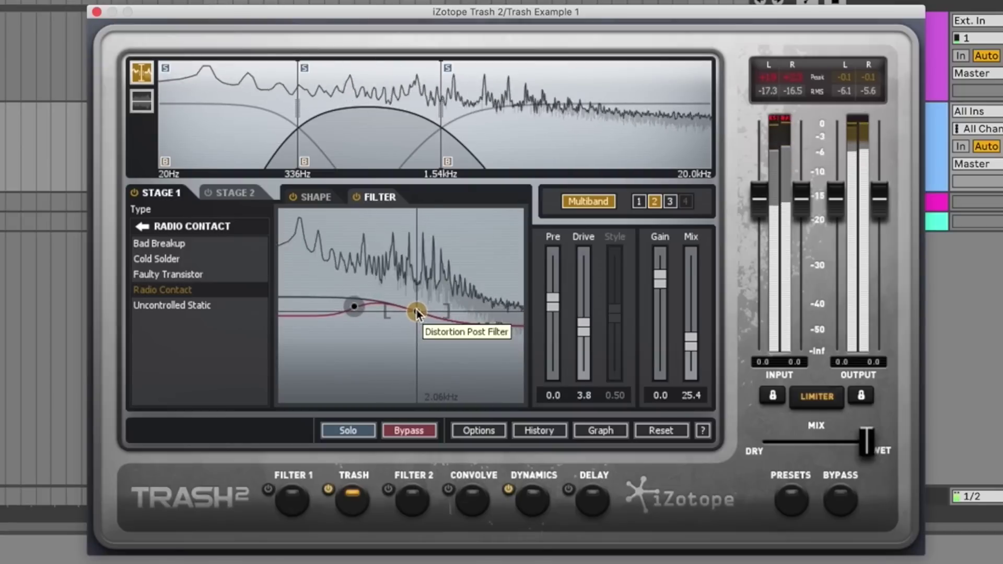
left_click_drag(678, 341, 685, 352)
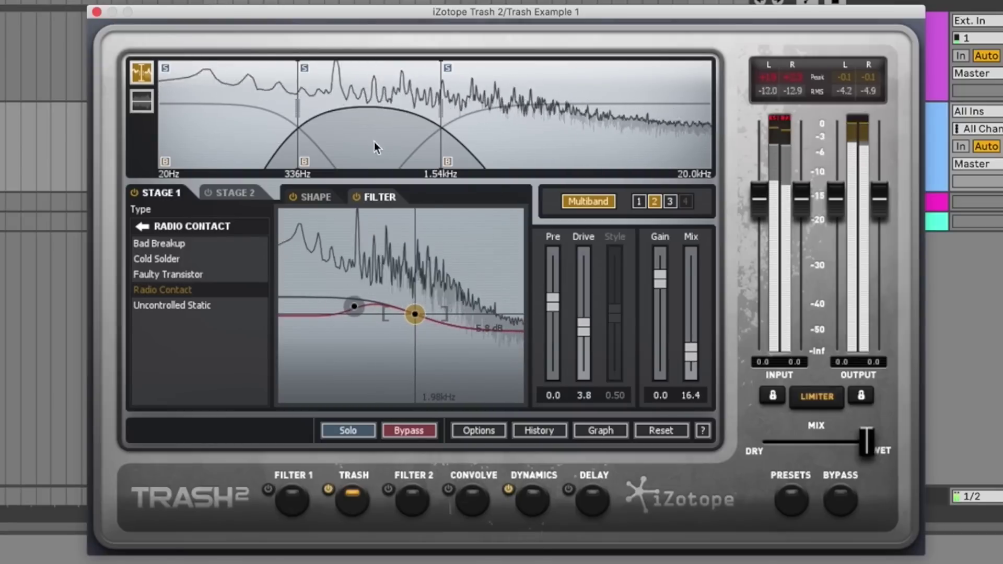
Try Saturate types Mild Excitement, Grainy and Gentle Push on the middle band, moving its lower filter node to about 708 Hz and 0.9 dB
left_click(141, 227)
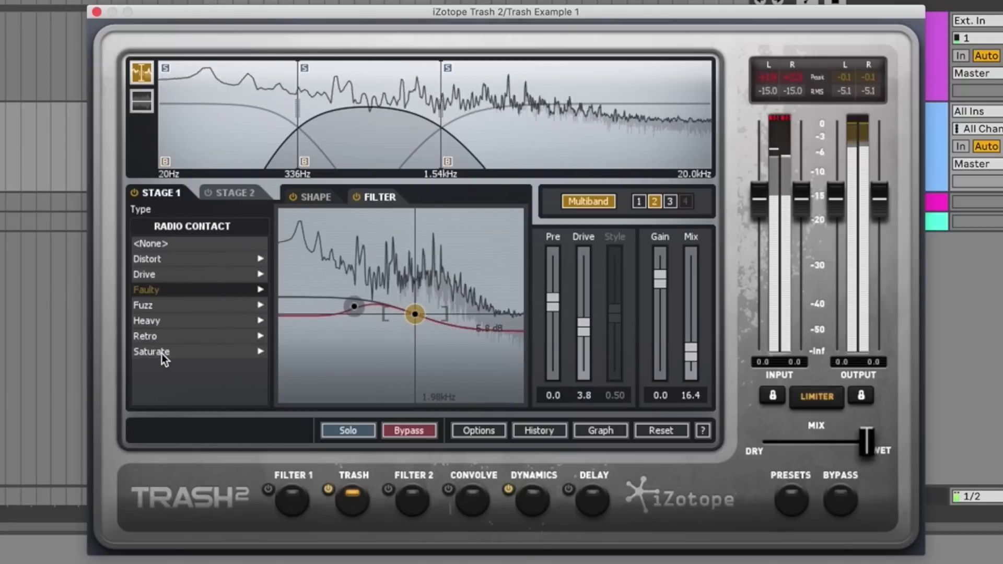
left_click(165, 352)
left_click(203, 336)
left_click(193, 321)
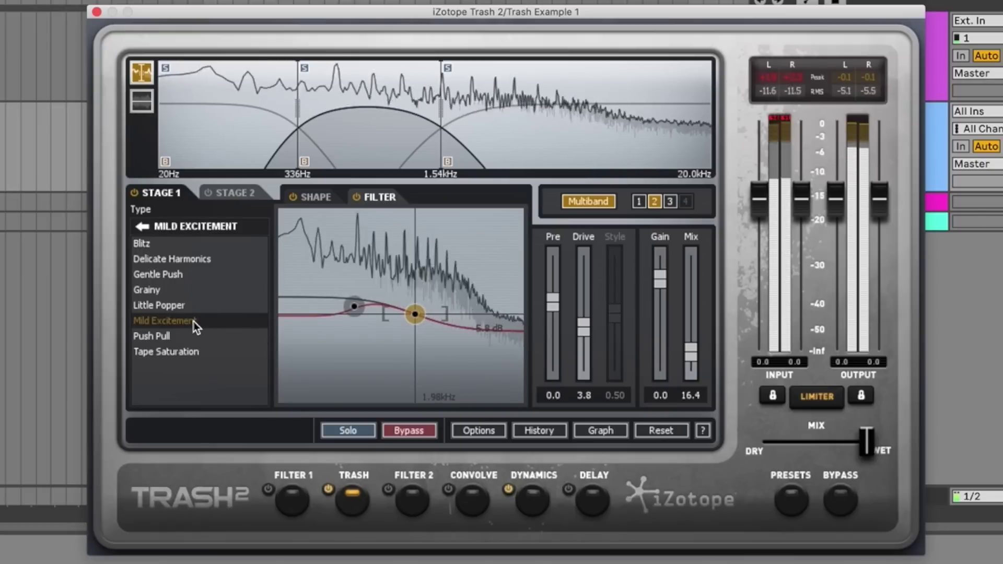
left_click(154, 288)
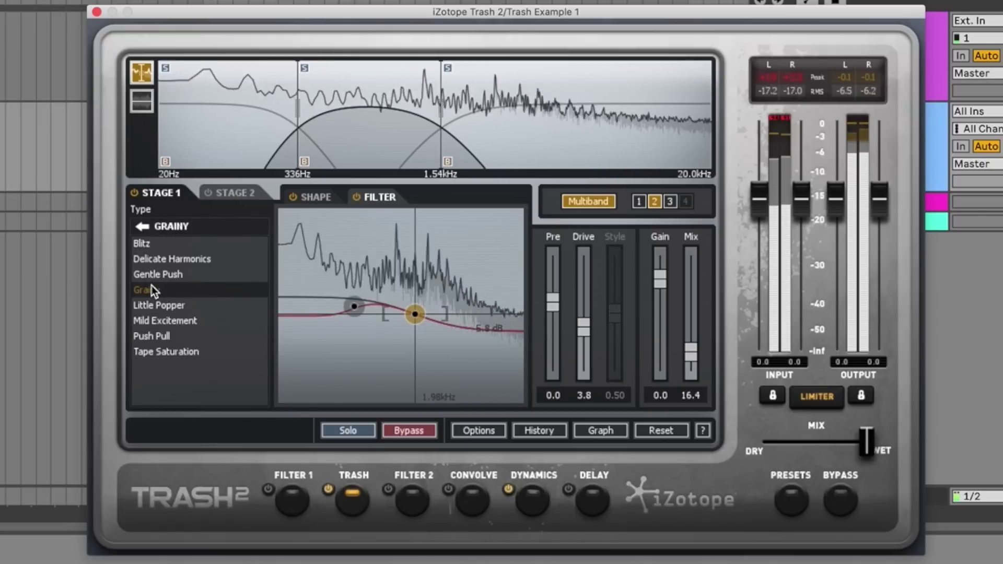
left_click_drag(350, 308, 371, 294)
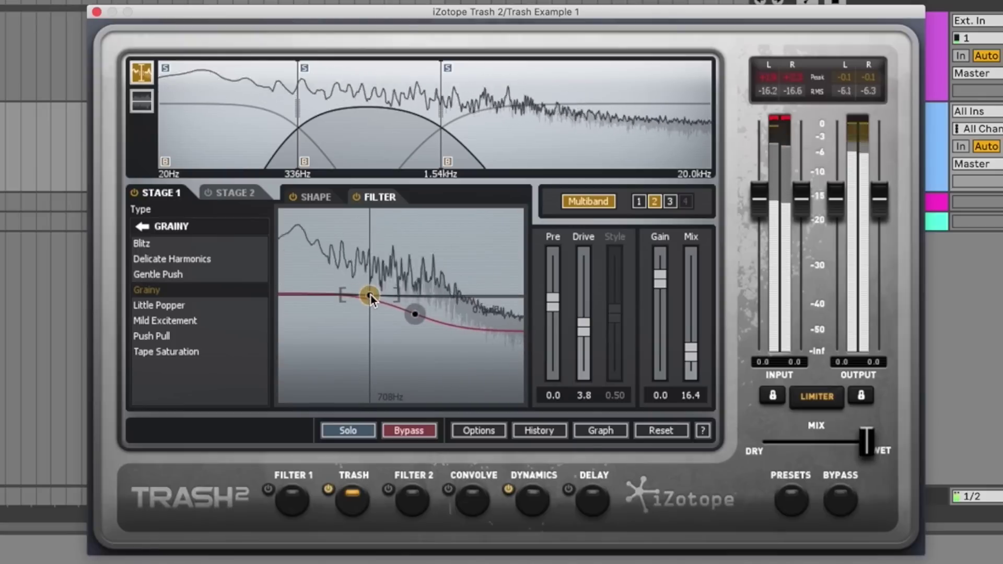
left_click(172, 276)
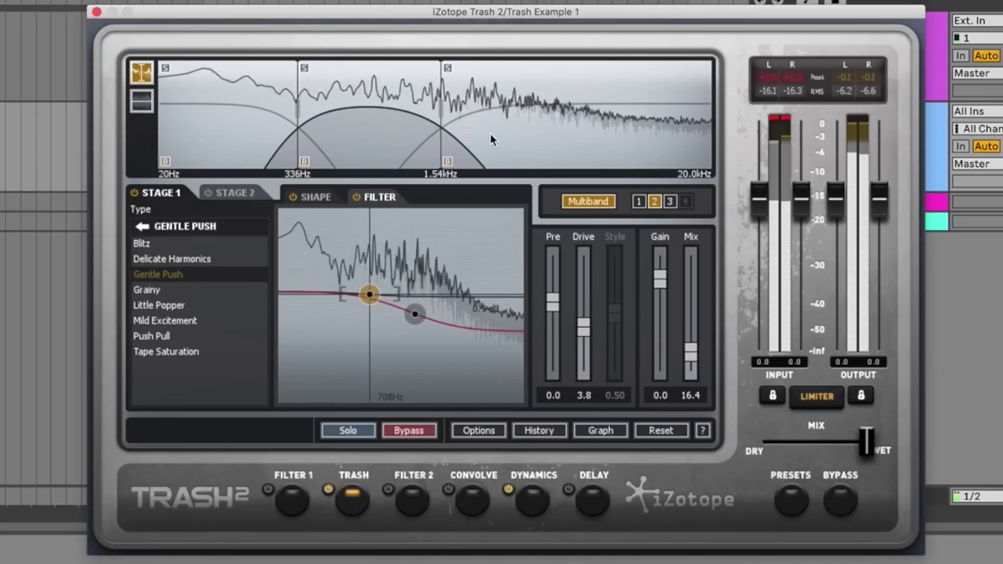
Move the band crossovers to about 888 Hz and 3.73 kHz, and switch the middle band to Delicate Harmonics
left_click_drag(440, 115, 533, 115)
left_click_drag(305, 111, 387, 111)
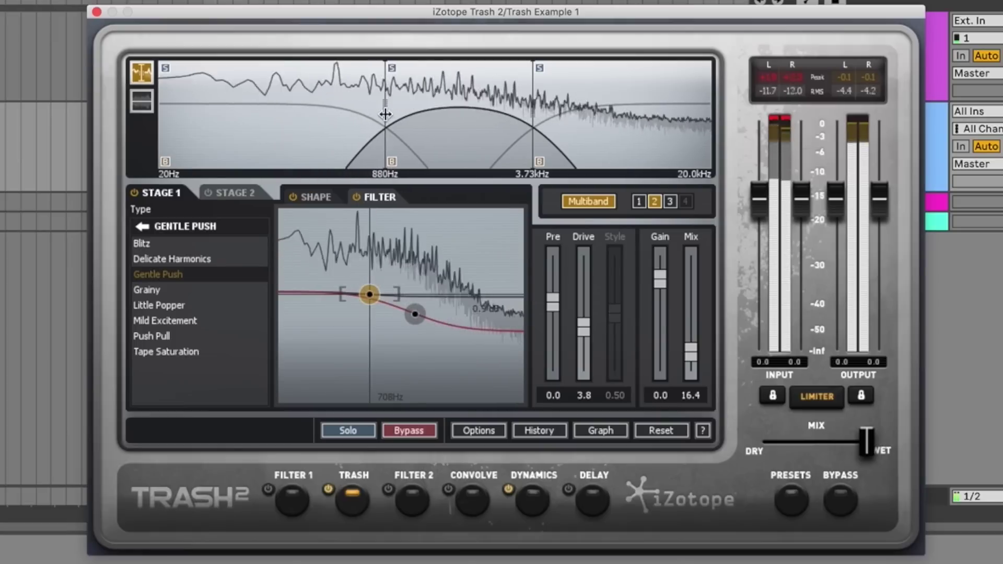
left_click(149, 259)
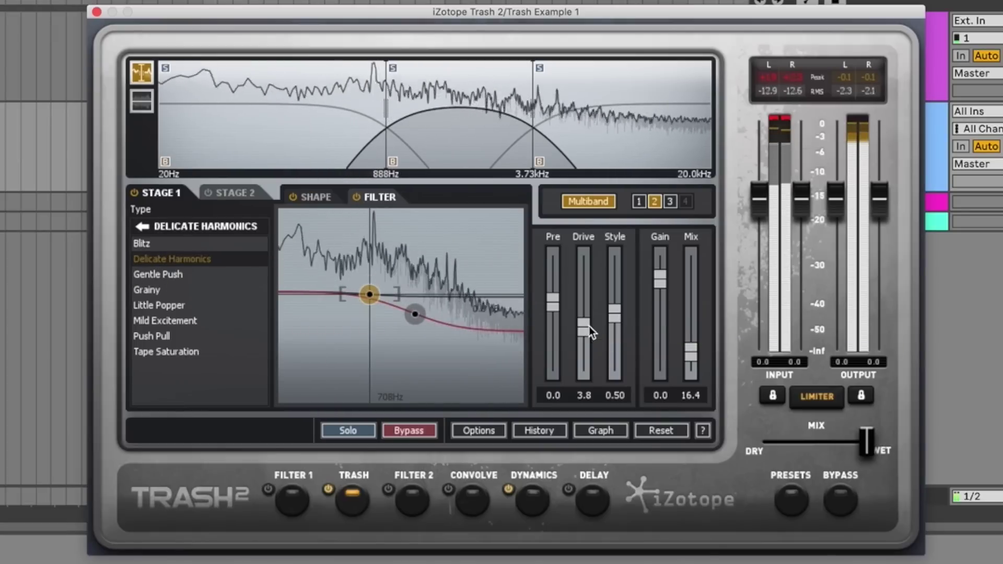
Set the middle band to Drive 9.0, Pre -14.3, Mix 28.4 and Style 0.51, and lower its upper filter node to about 1.74 kHz, -15.4 dB
left_click_drag(588, 326, 589, 267)
left_click_drag(551, 303, 549, 337)
left_click_drag(691, 351, 691, 339)
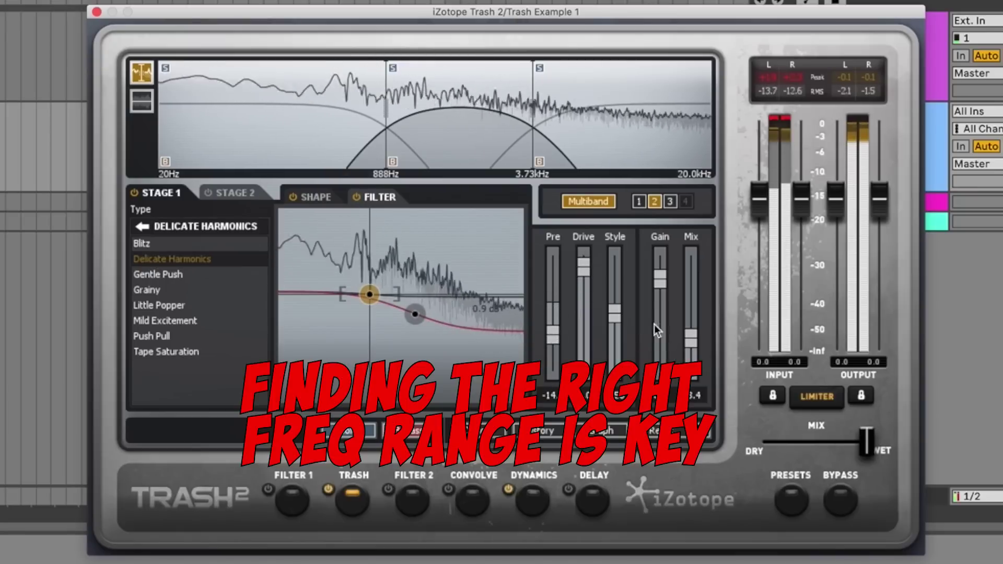
mouse_move(615, 315)
left_mouse_down()
mouse_move(613, 372)
mouse_move(611, 251)
mouse_move(613, 318)
left_mouse_up()
left_click_drag(414, 314, 416, 347)
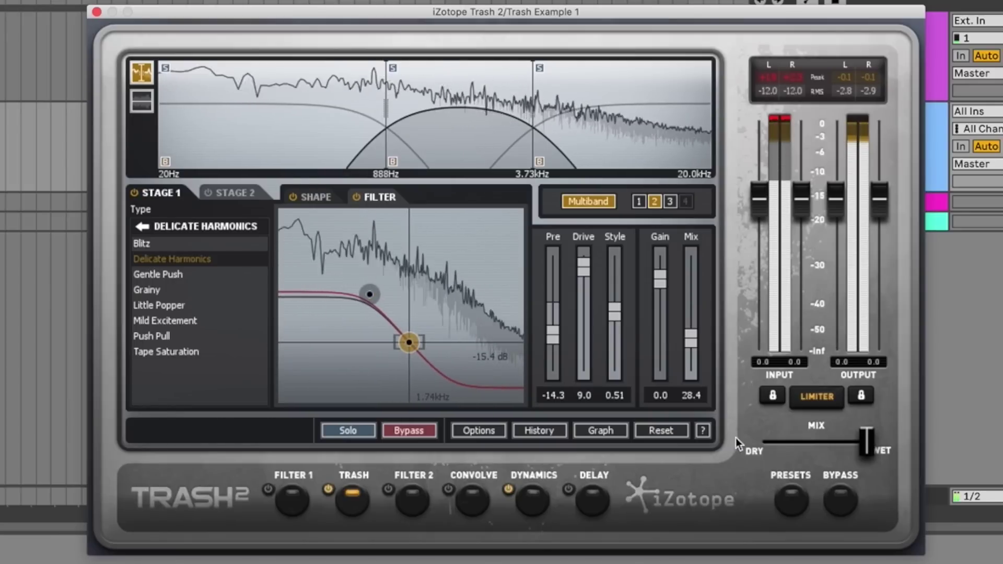
Compare the sound with the plug-in bypassed, and shift the middle band's lower filter node to about 267 Hz
left_click(840, 501)
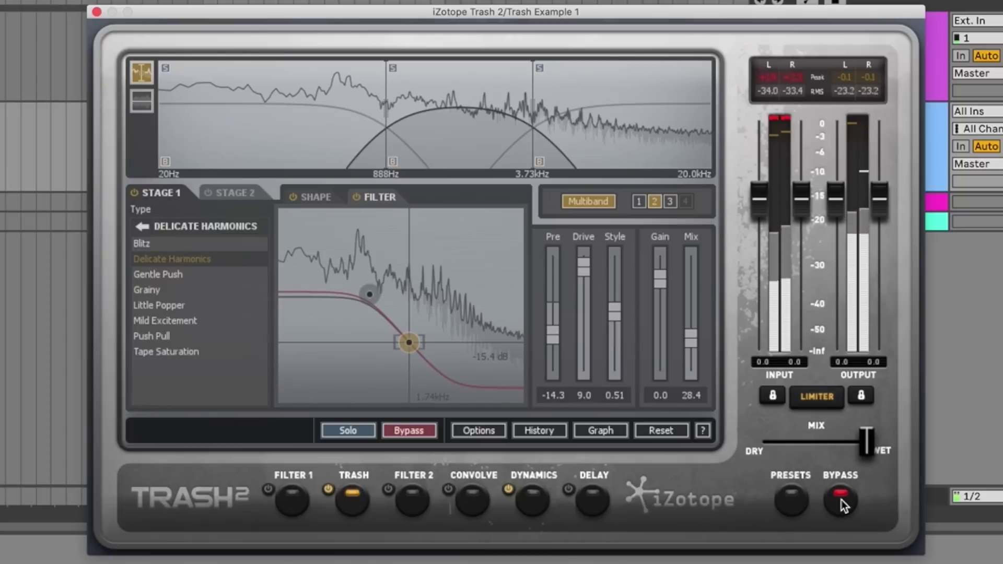
left_click(842, 500)
left_click_drag(366, 294, 332, 297)
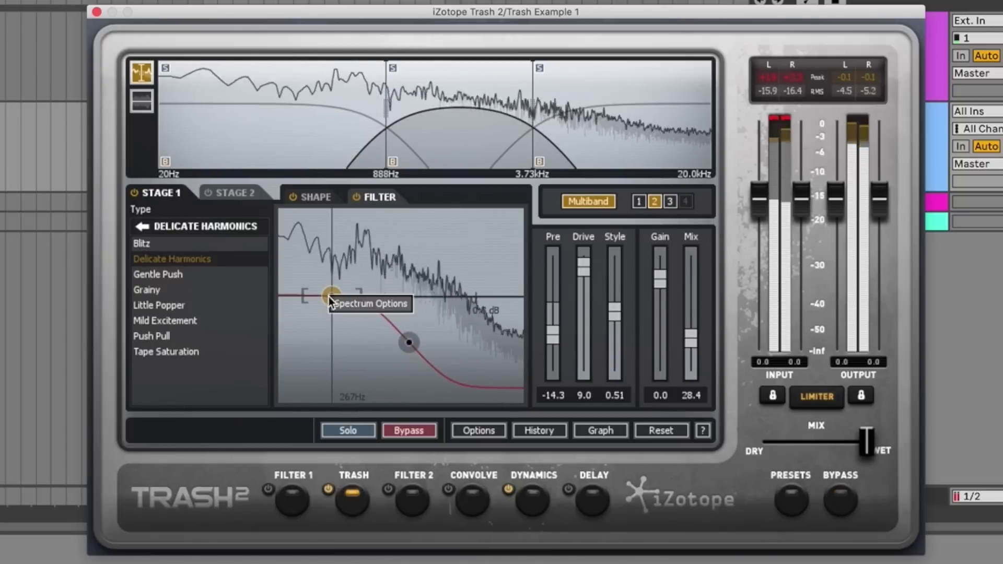
Set the spectrum display to 1/3 Octave type with a Hamming window
right_click(334, 297)
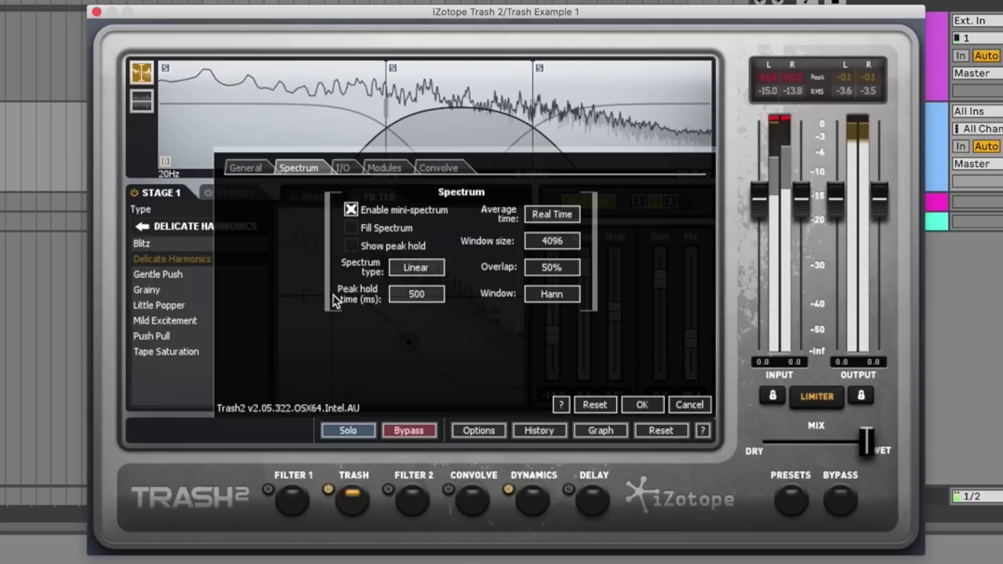
left_click(412, 271)
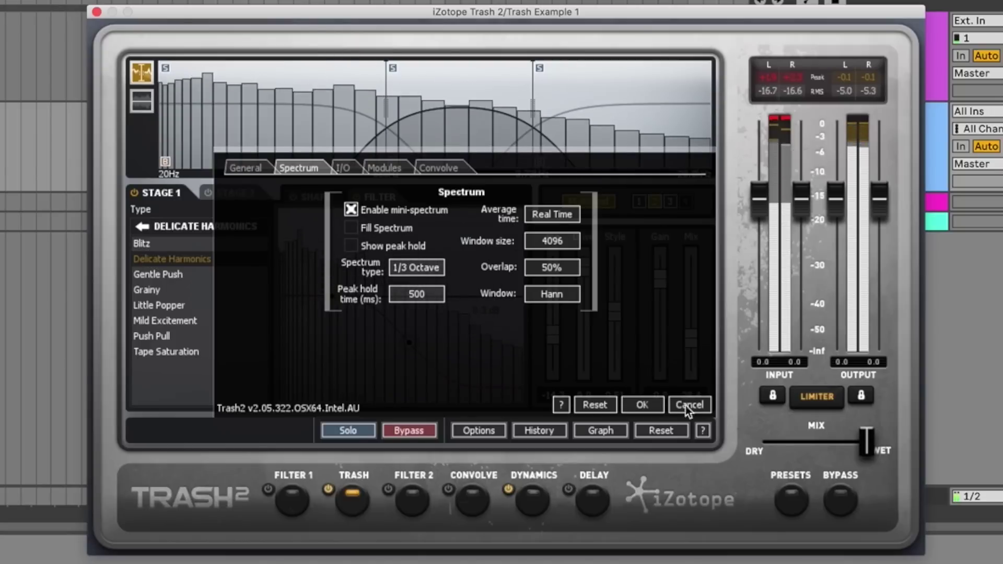
left_click(553, 295)
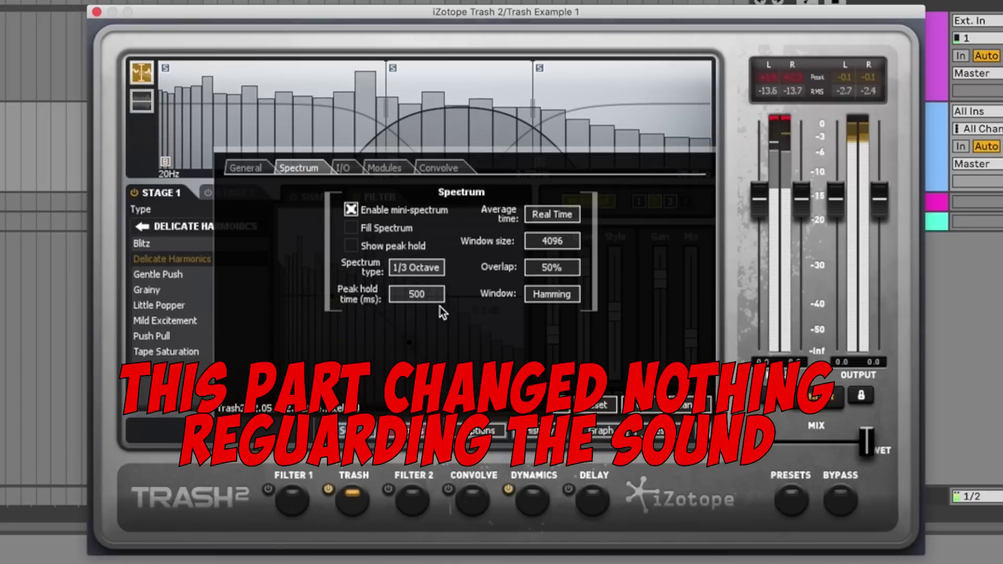
left_click(216, 189)
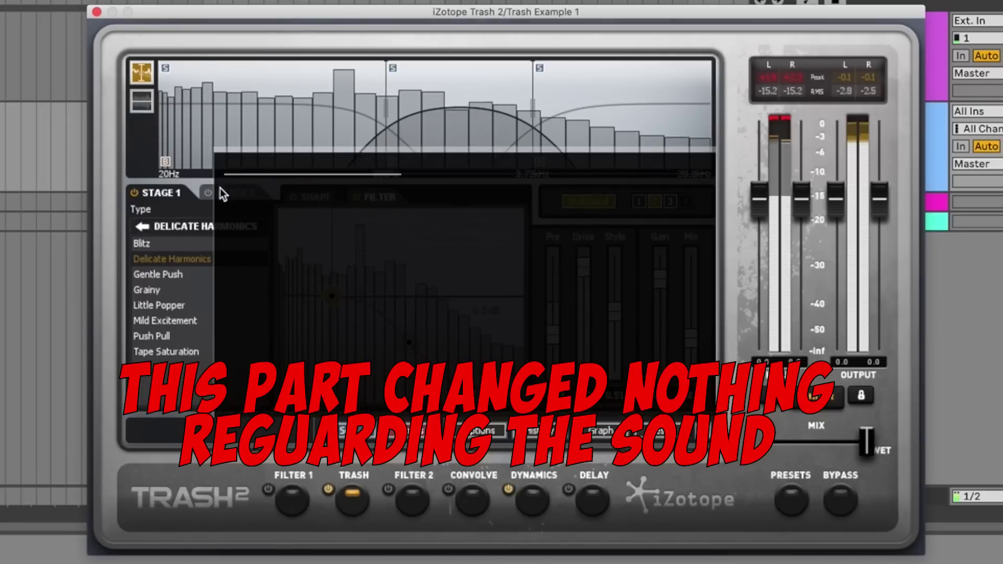
Select the low band and move the two crossovers to about 246 Hz and 1.58 kHz
left_click(303, 127)
left_click_drag(386, 112, 274, 118)
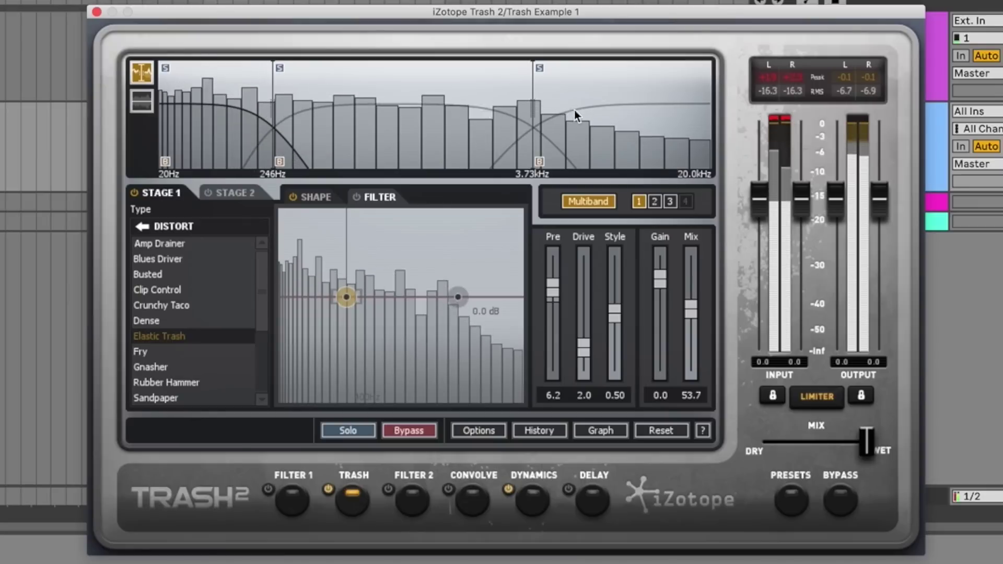
left_click_drag(533, 108, 444, 115)
Switch the high band to Little Popper, raise its upper filter node to about 3.8 dB and lower the other to about -4.1 dB
left_click(535, 140)
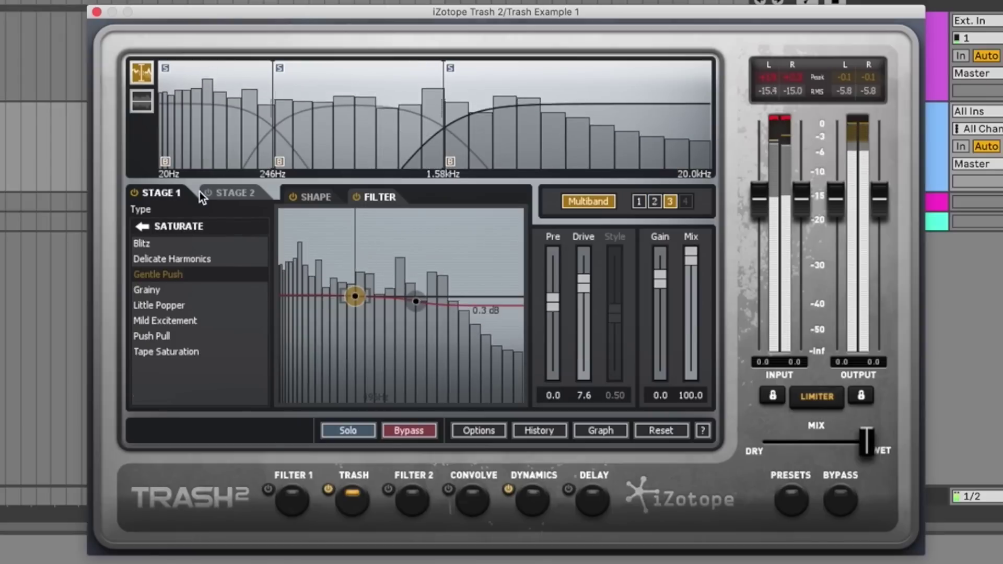
key("space")
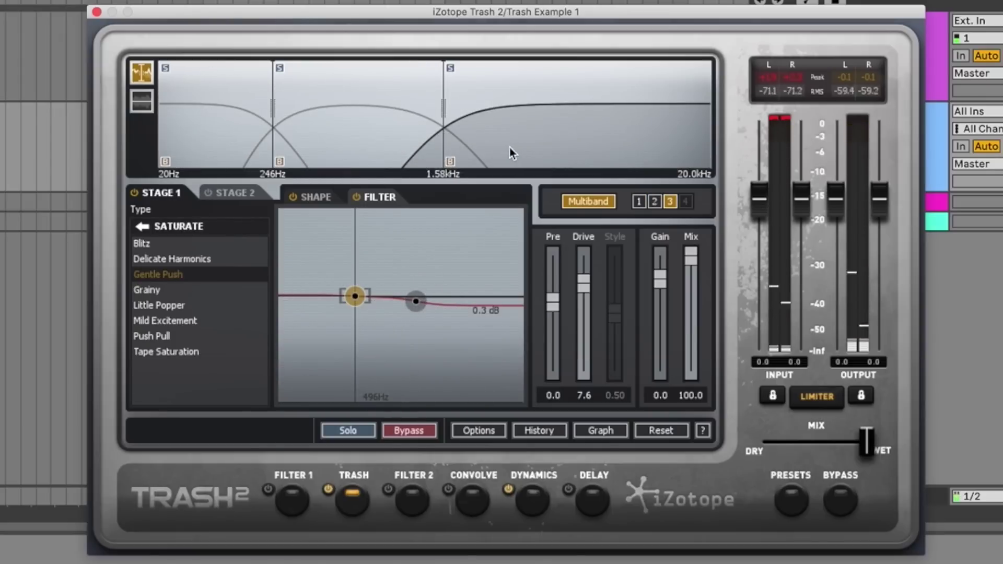
key("space")
left_click(137, 307)
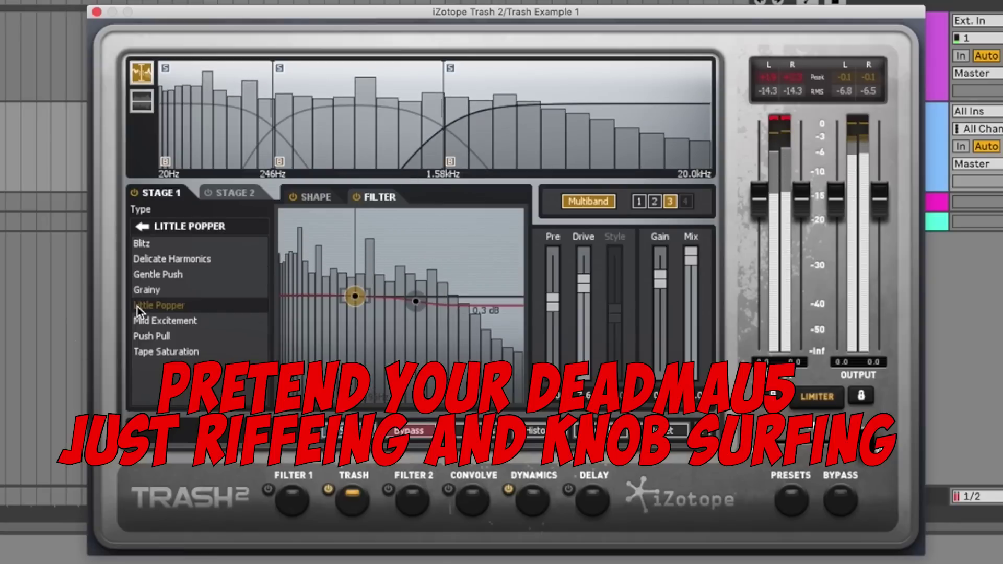
left_click_drag(412, 304, 446, 290)
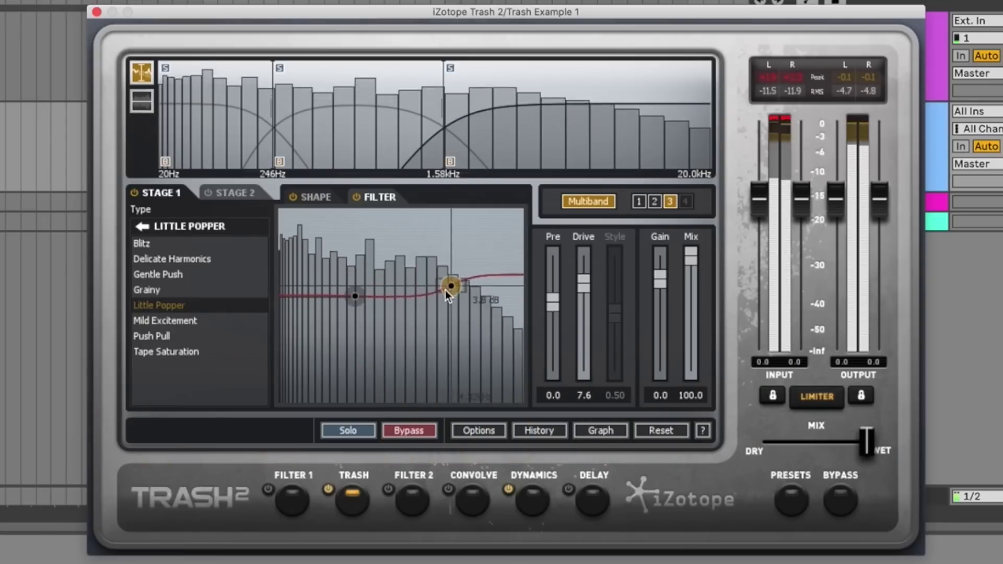
left_click_drag(357, 300, 379, 309)
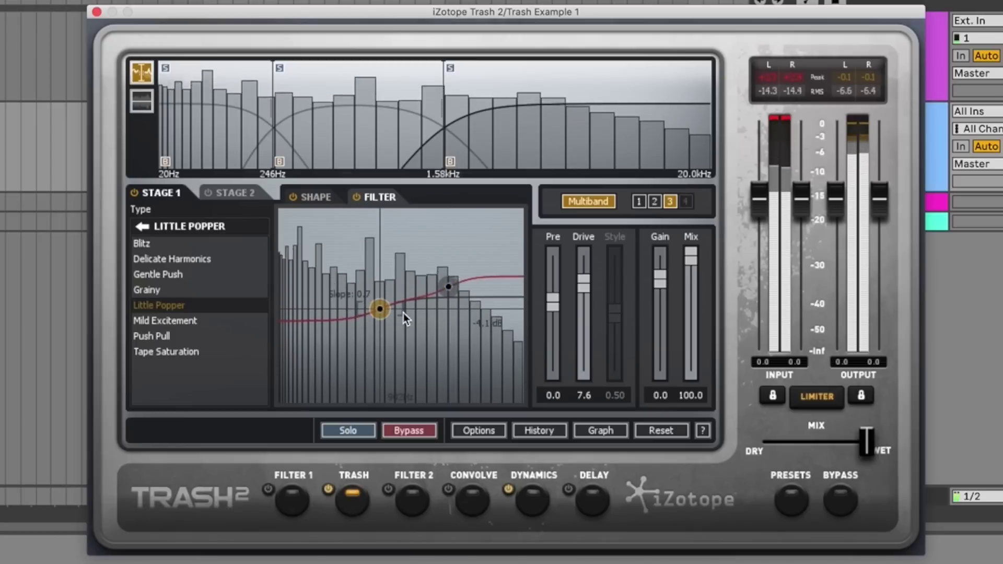
Set the low band to Clip Control, shape its filter with the lower node at about 2.6 dB, and move the lower crossover to about 212 Hz
left_click(233, 103)
left_click_drag(359, 299, 413, 296)
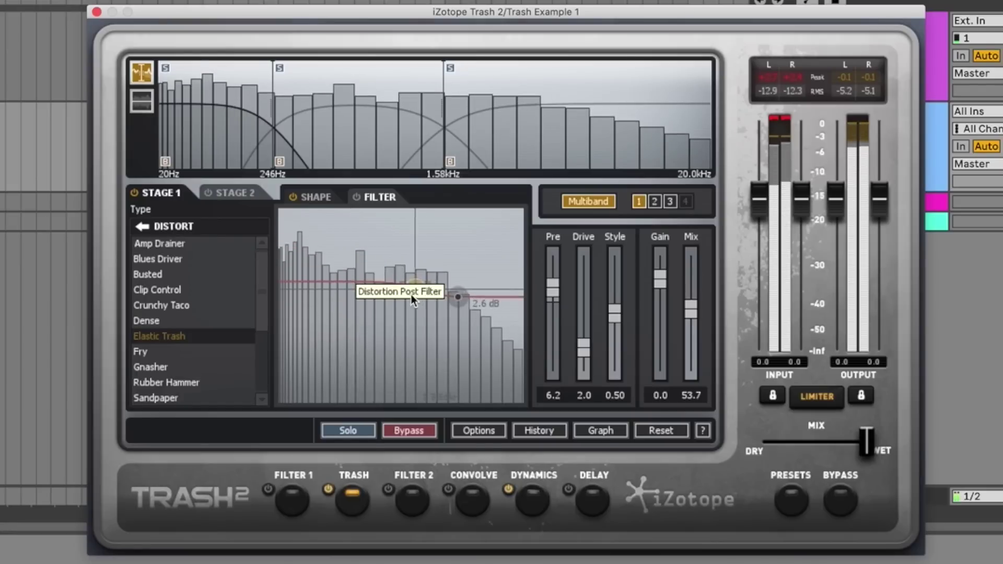
left_click(194, 285)
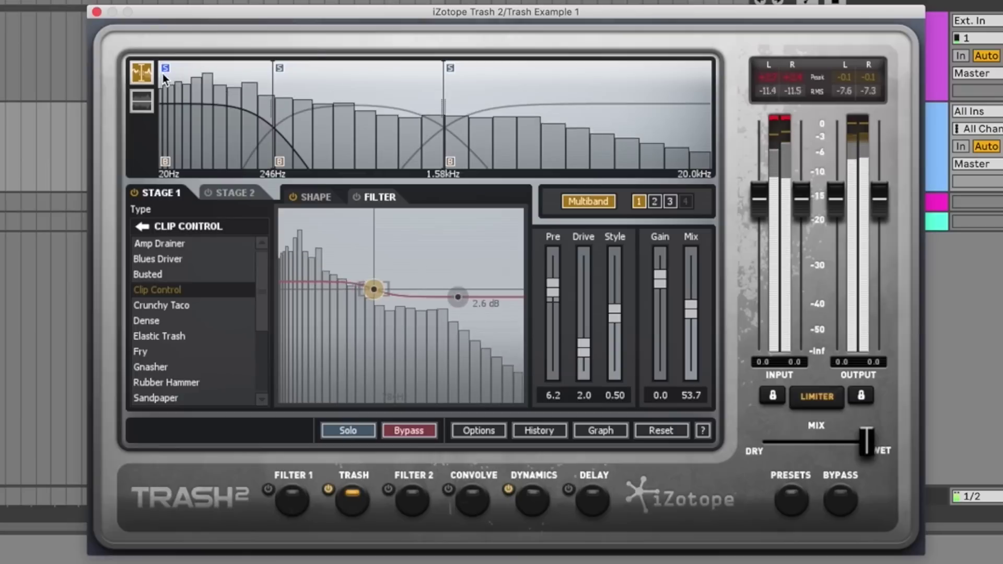
left_click_drag(458, 297, 412, 333)
left_click_drag(275, 109, 243, 108)
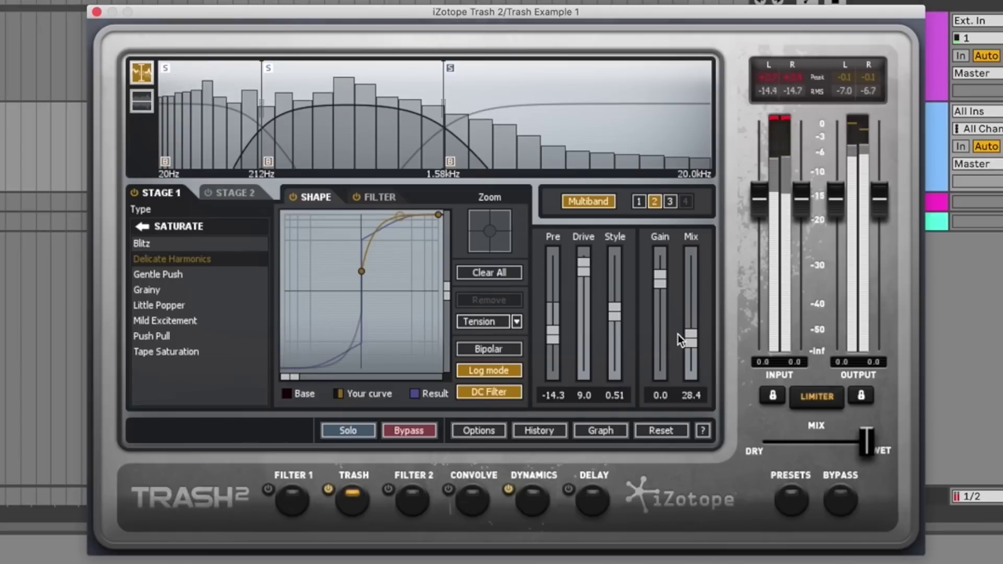
Set the middle band's Mix to 49.3 and move the upper crossover to about 3 kHz
left_click_drag(692, 296, 694, 313)
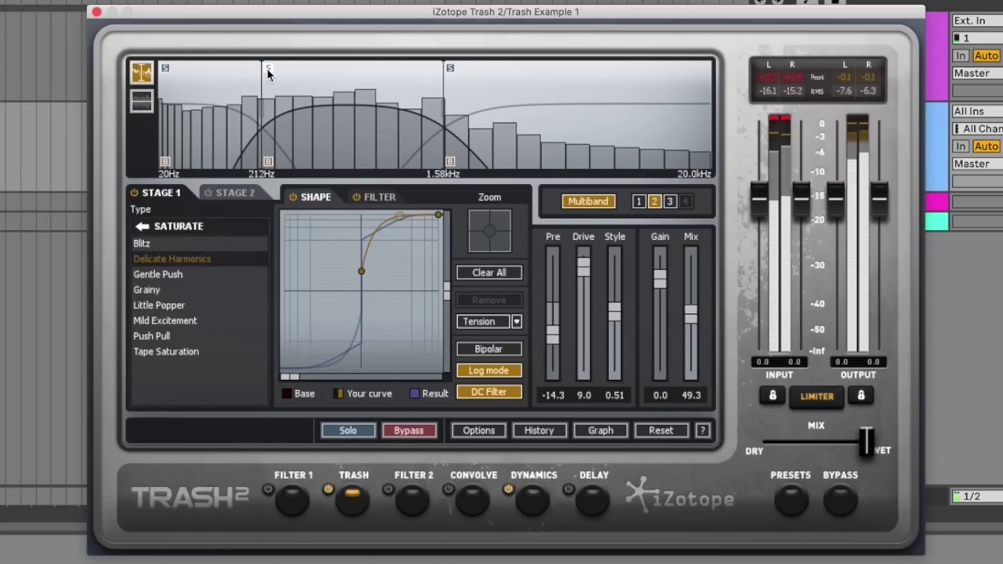
left_click_drag(444, 104, 515, 108)
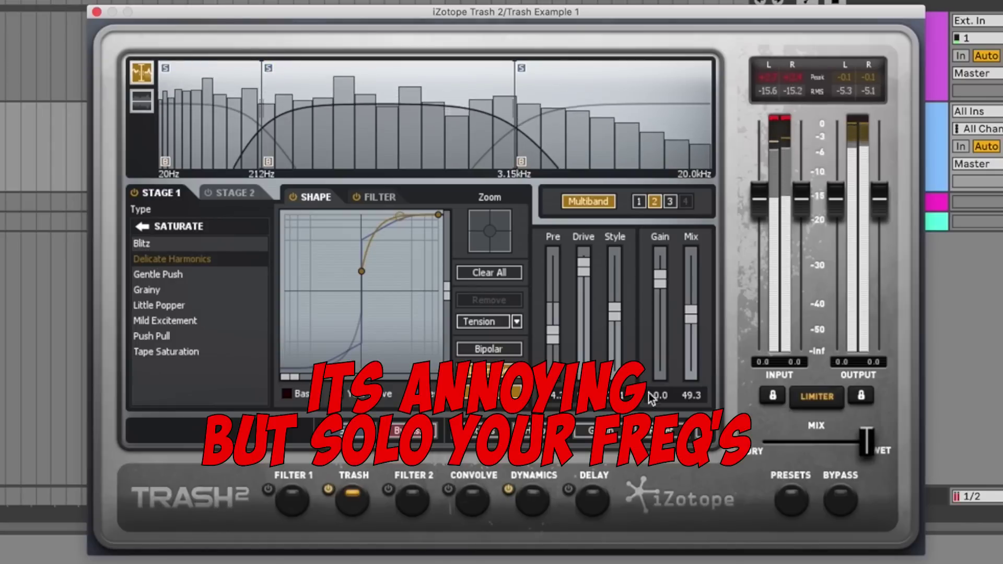
left_click_drag(515, 120, 472, 116)
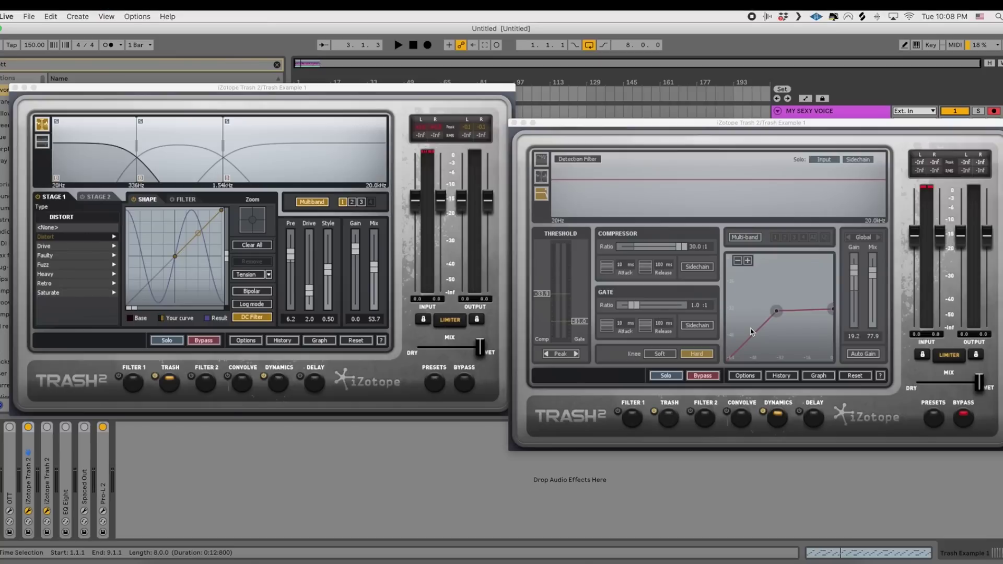
Arrange the two Trash 2 windows side by side, deactivate the first device and activate the second
left_click_drag(693, 126, 699, 94)
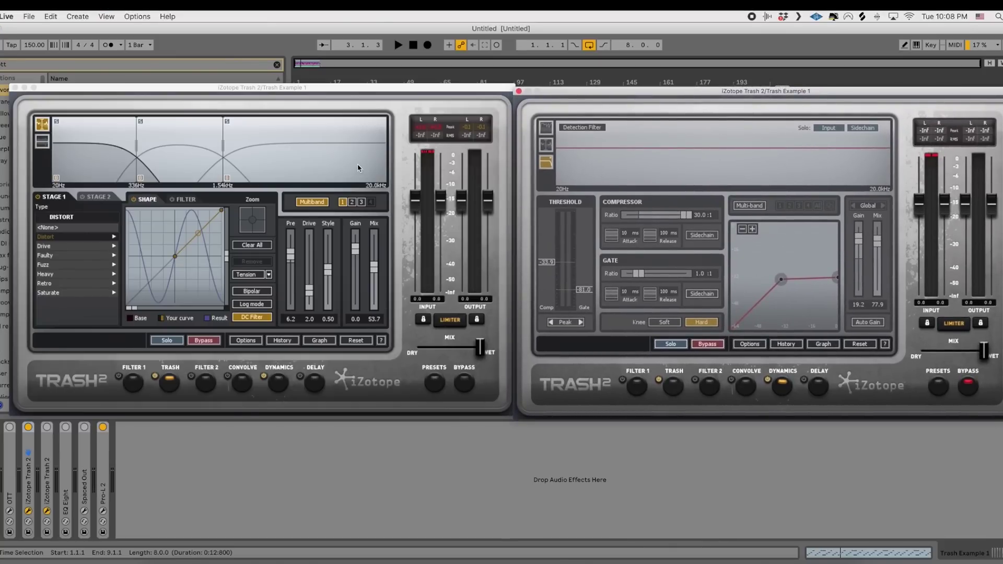
left_click_drag(345, 92, 331, 85)
left_click(28, 427)
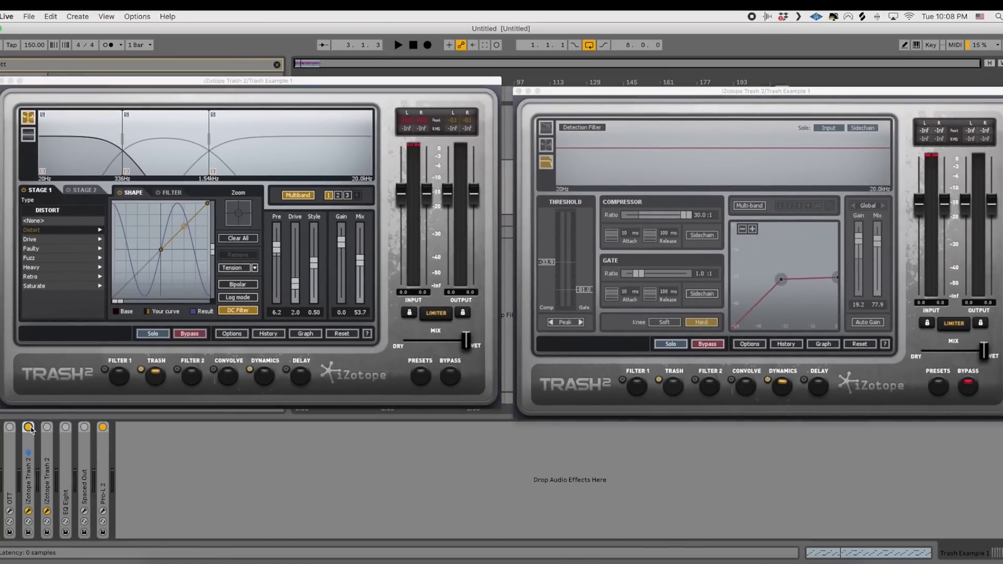
left_click(47, 427)
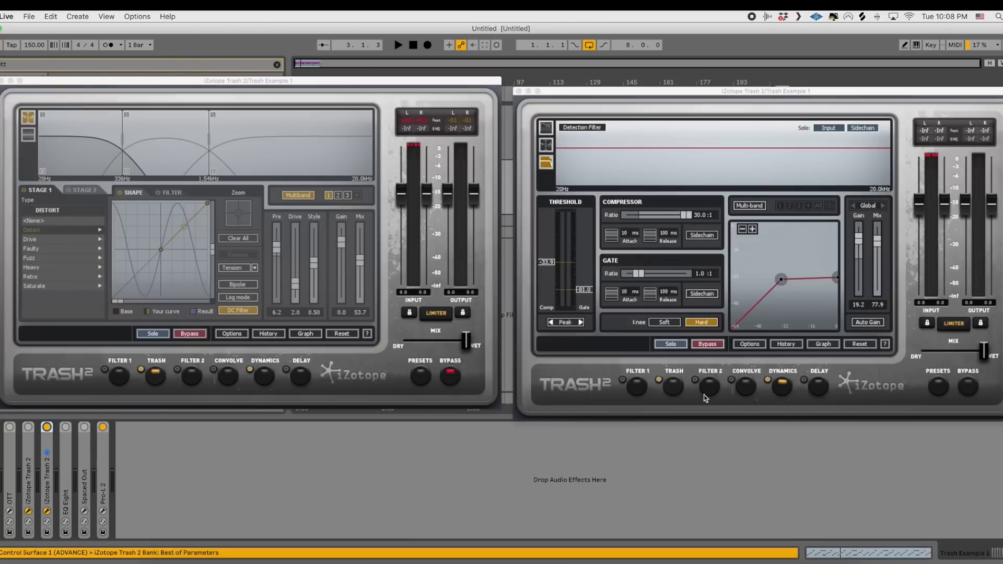
Review the second Trash 2's distortion shape and filter settings across the low, middle and high bands
left_click(674, 386)
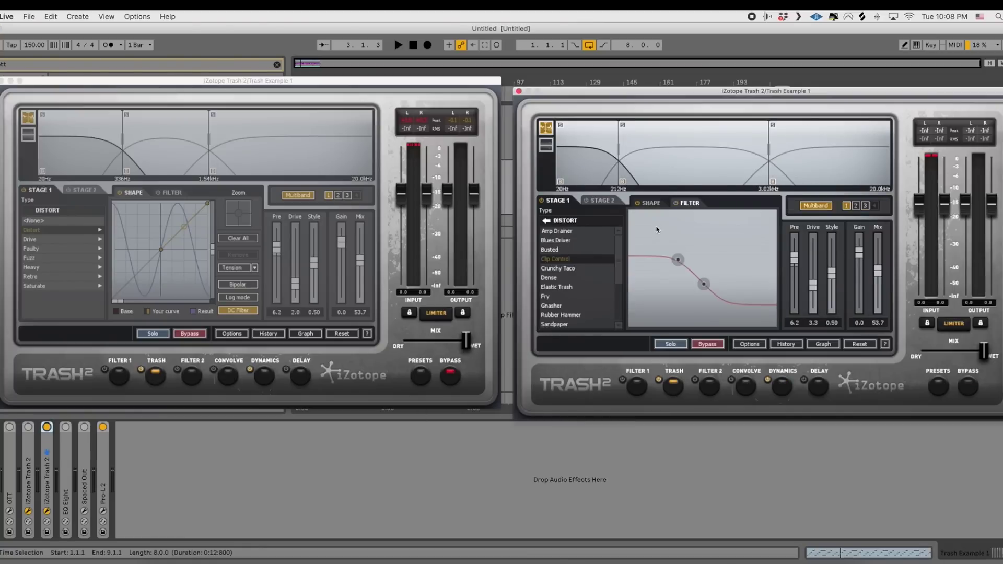
left_click(651, 205)
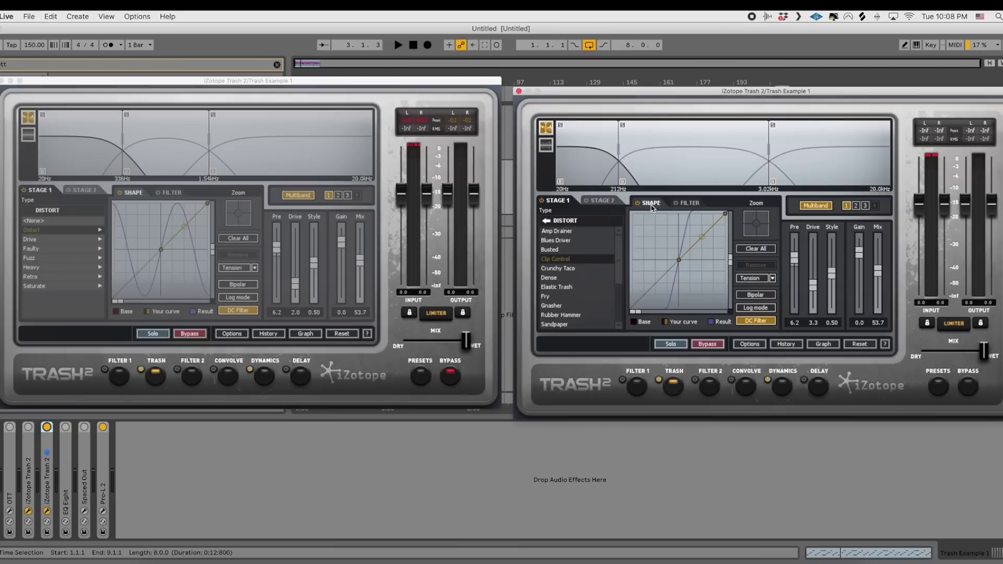
left_click(690, 205)
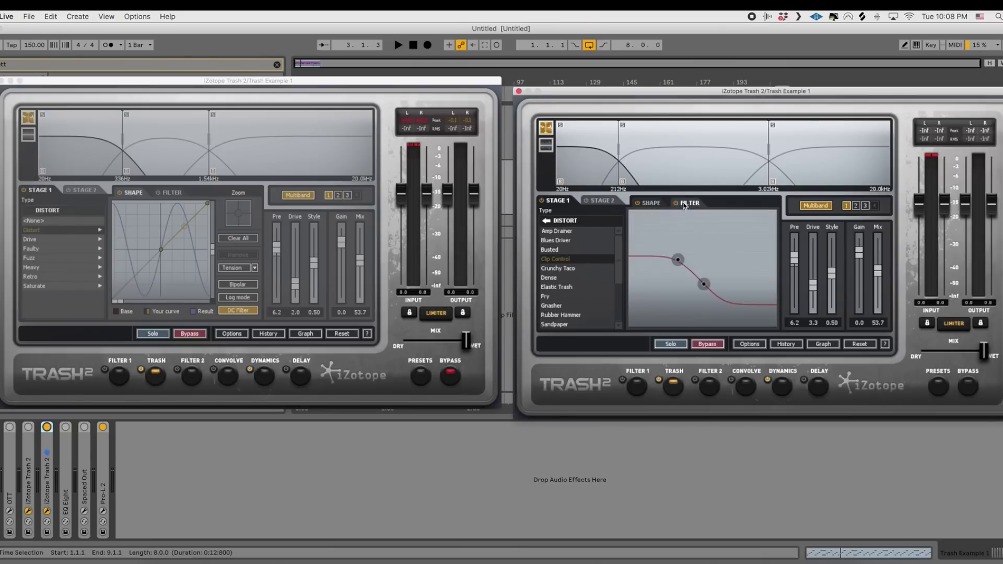
left_click(688, 159)
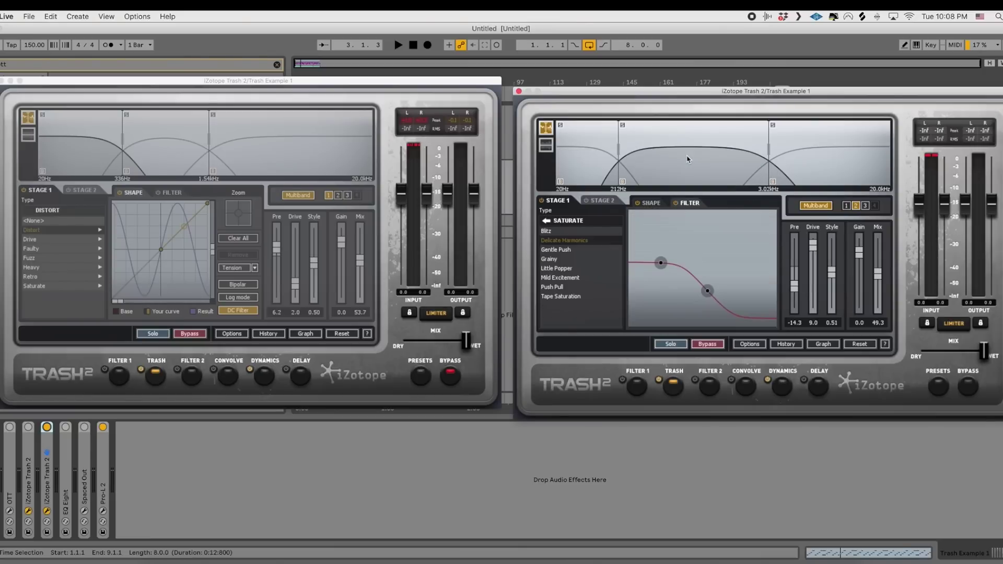
left_click(792, 156)
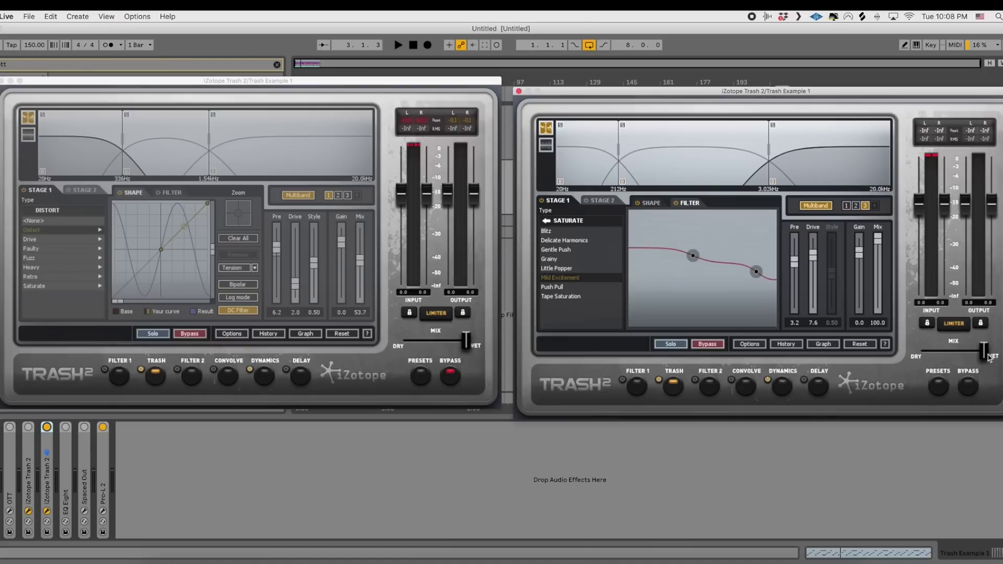
Examine the middle band's filter curve and distortion shape in the second Trash 2, including the available curve types
left_click(659, 146)
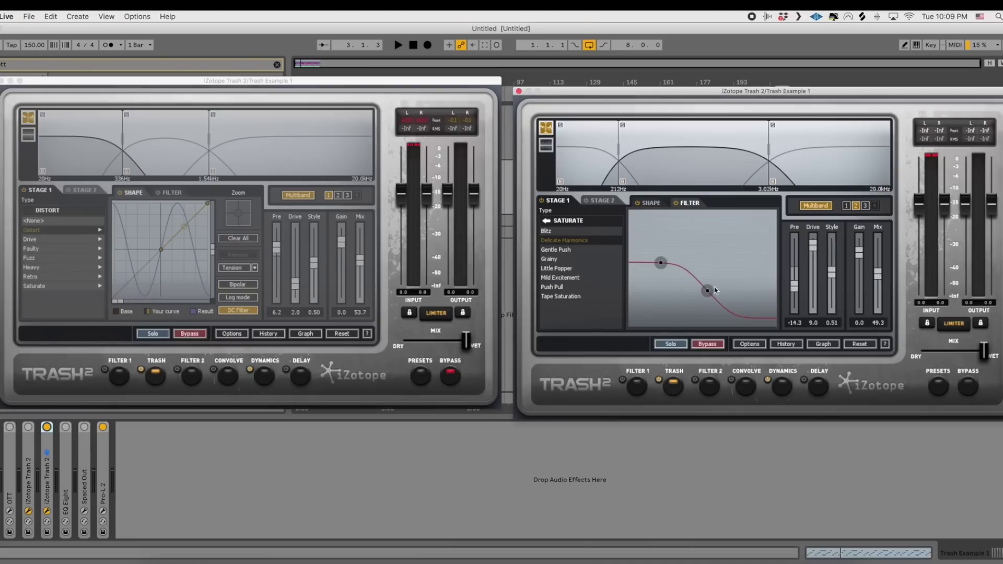
left_click(651, 204)
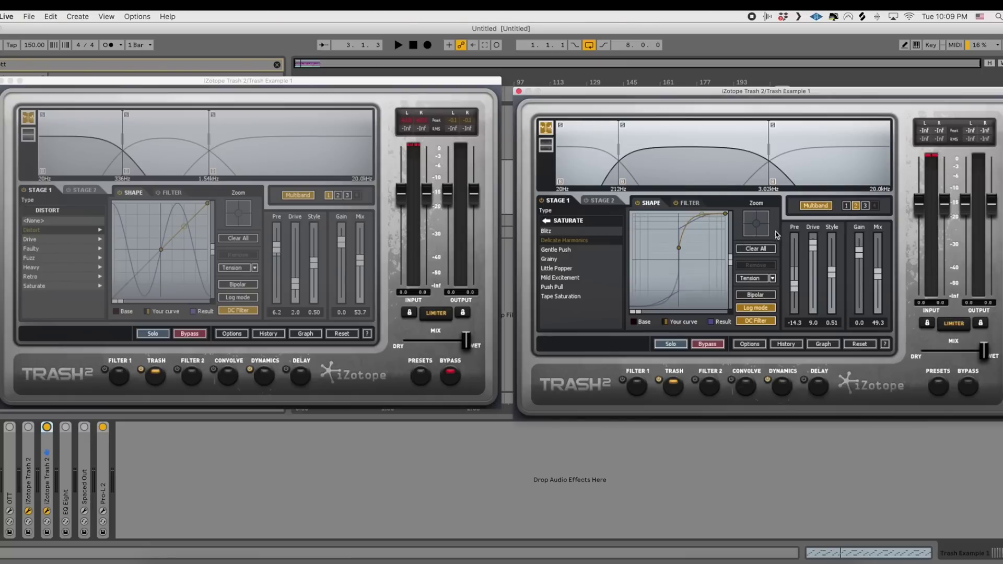
left_click(772, 280)
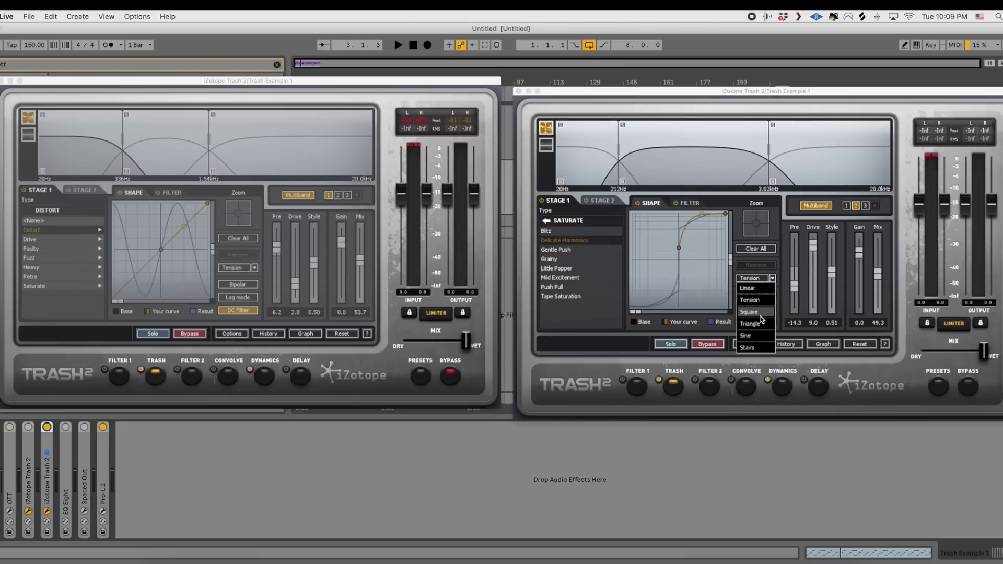
left_click(702, 289)
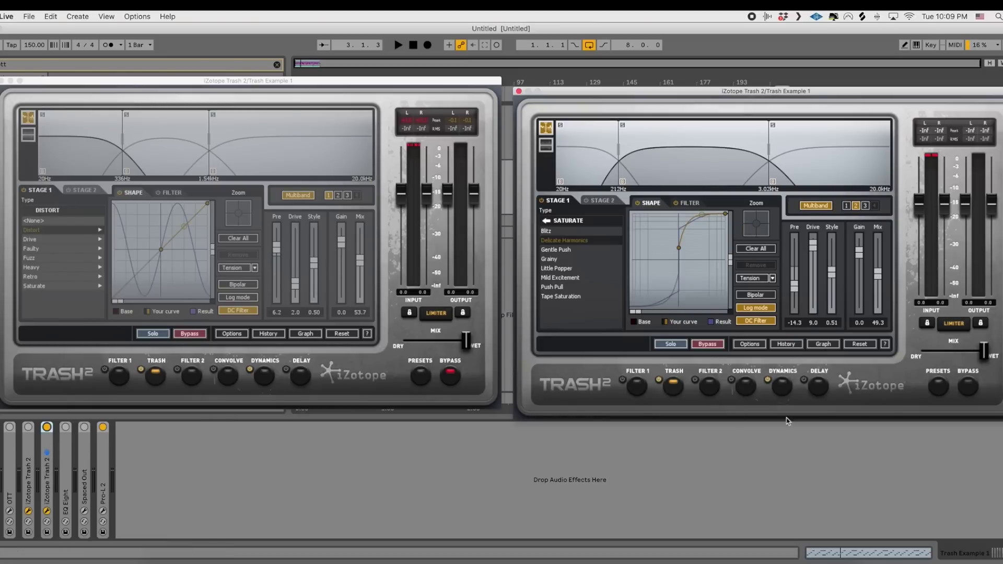
In the second Trash 2's Dynamics module, lower the compressor threshold to about -37 dB during playback and set the Mix to 83.6
left_click(779, 395)
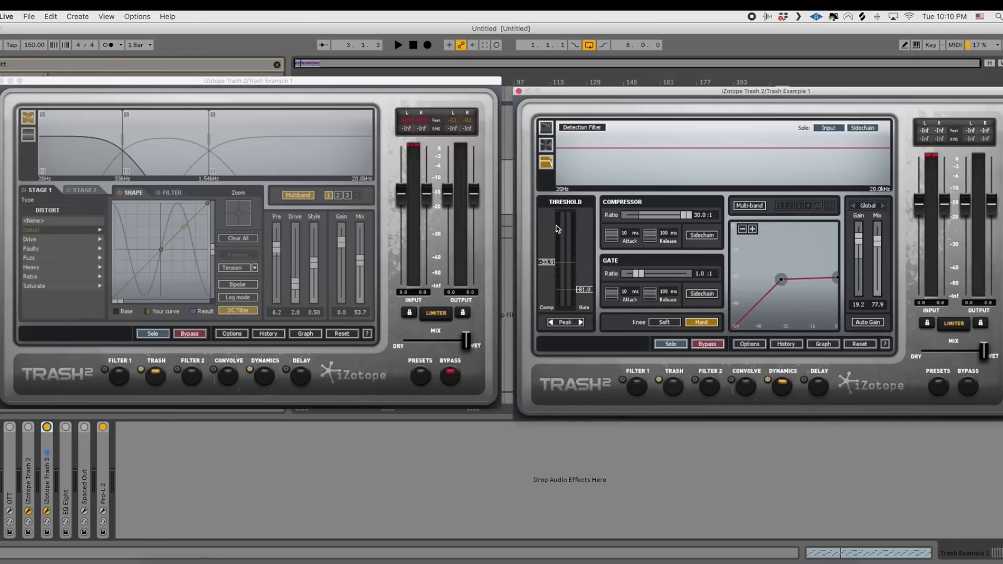
key("space")
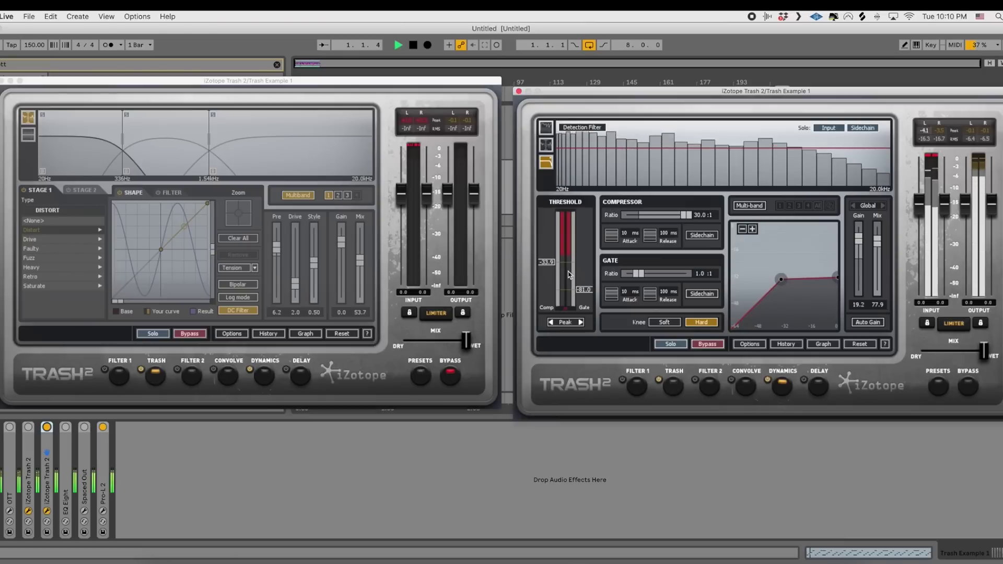
mouse_move(569, 274)
left_mouse_down()
mouse_move(559, 228)
mouse_move(550, 292)
mouse_move(561, 270)
left_mouse_up()
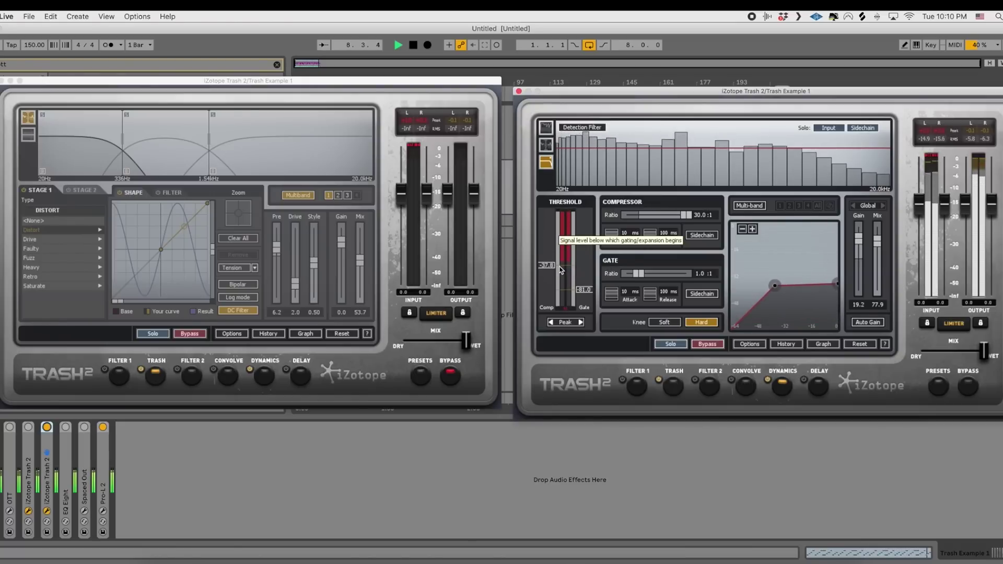
mouse_move(878, 242)
left_mouse_down()
mouse_move(880, 285)
mouse_move(882, 242)
left_mouse_up()
key("space")
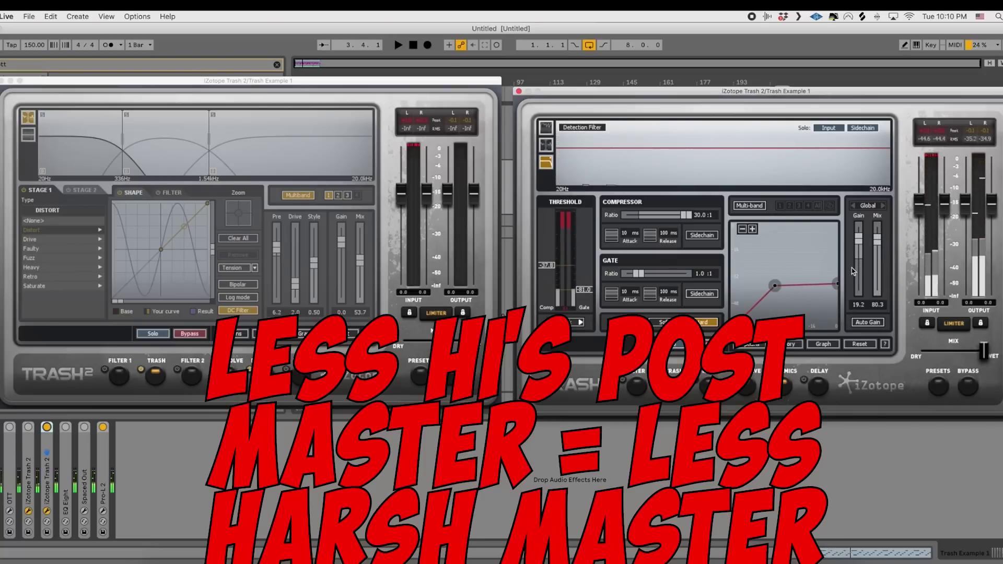
left_click_drag(876, 246, 872, 241)
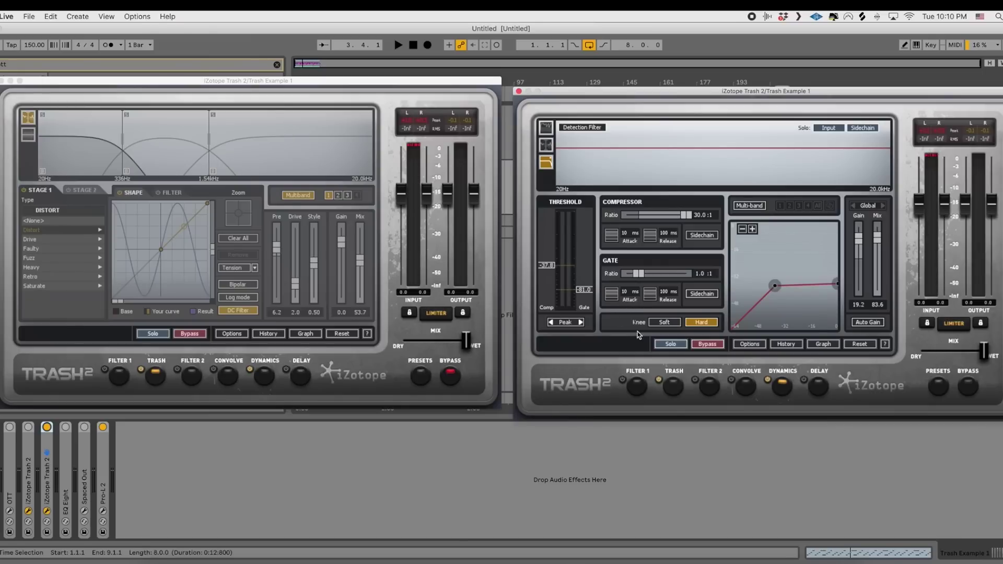
Return the second Trash 2 to its Trash module, activate the first Trash 2 device and deactivate the second
left_click(674, 385)
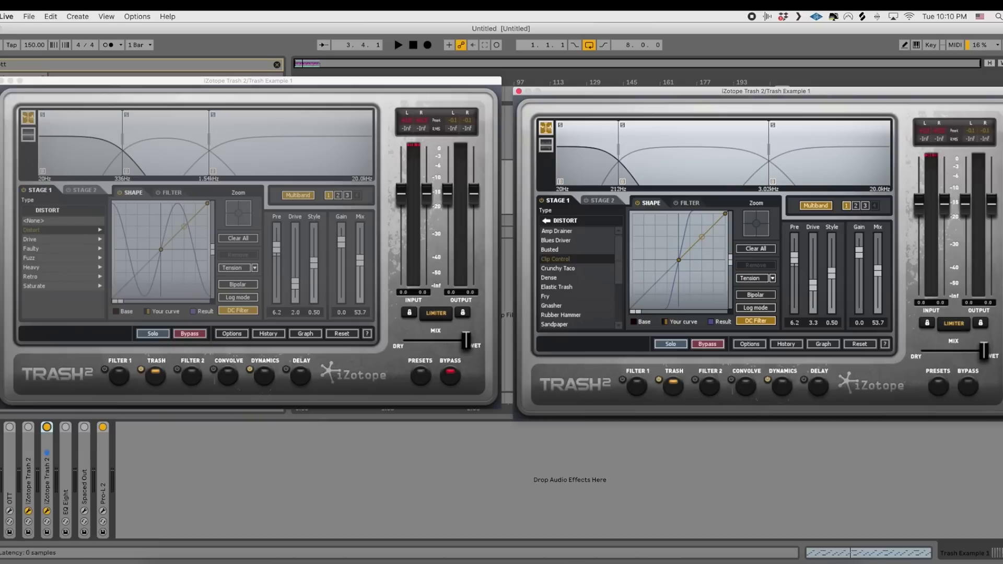
left_click(28, 449)
left_click(29, 426)
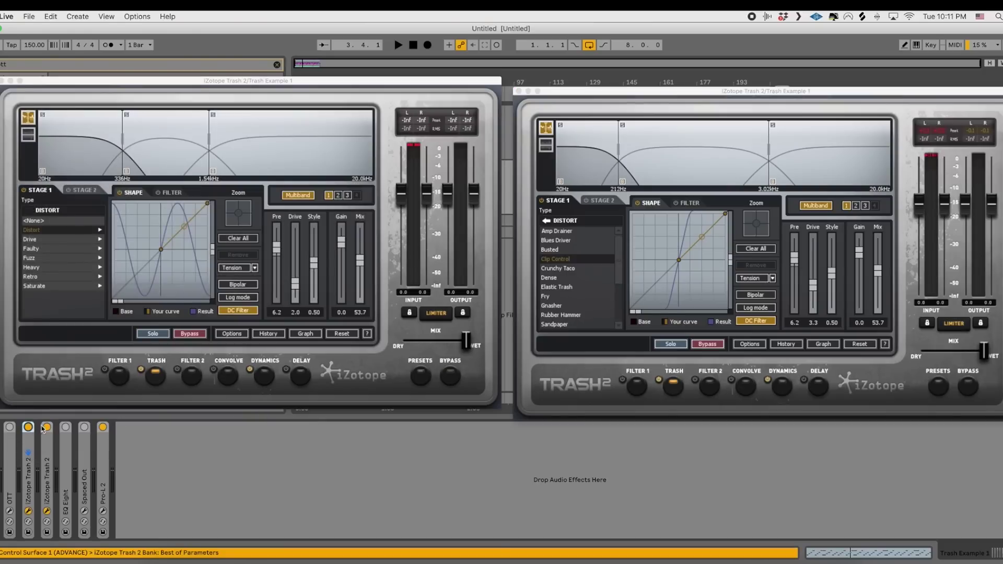
left_click(46, 427)
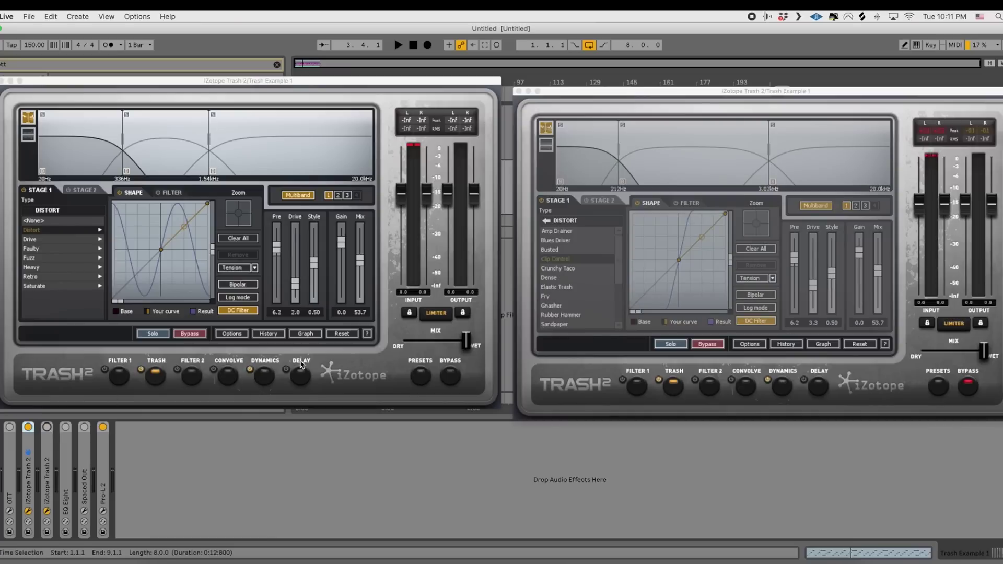
Play the bass with the first Trash 2 bypassed and again with it active to compare the sound
left_click(28, 427)
key("space")
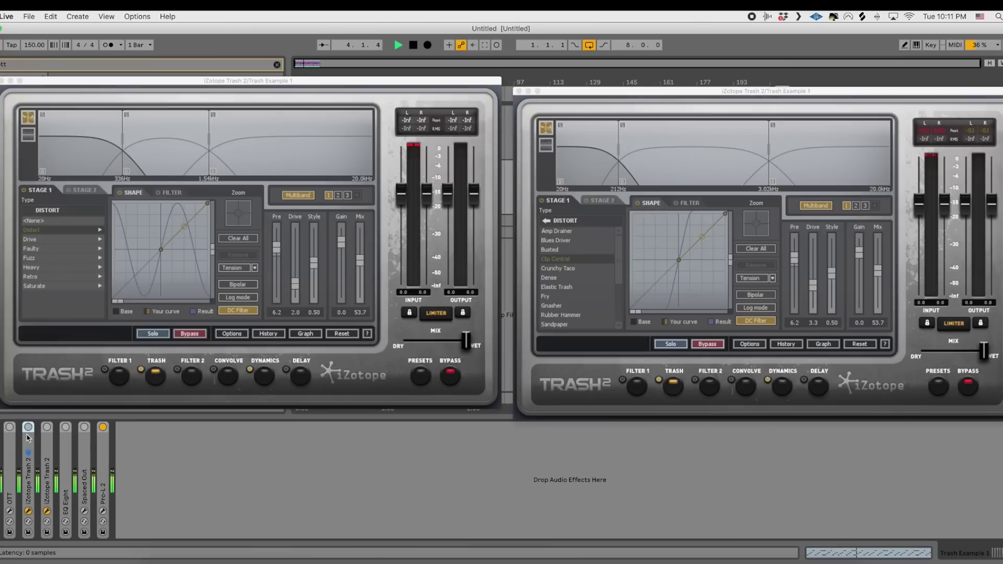
key("space")
left_click(28, 427)
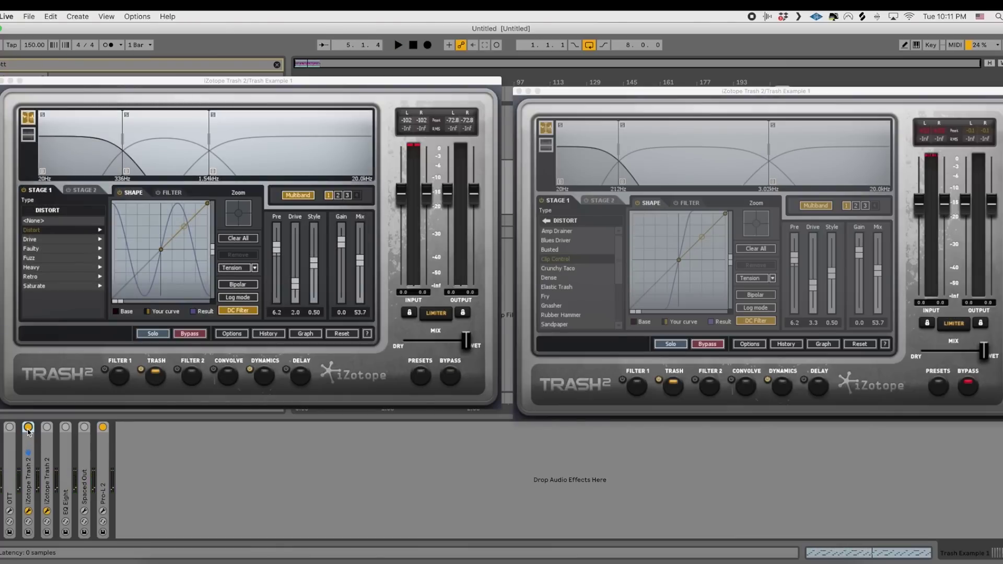
key("space")
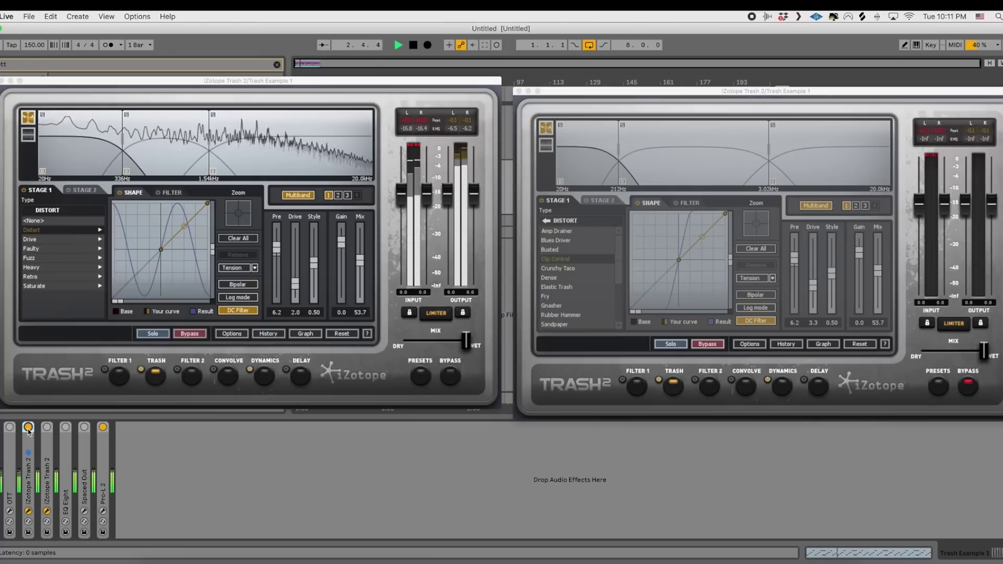
key("space")
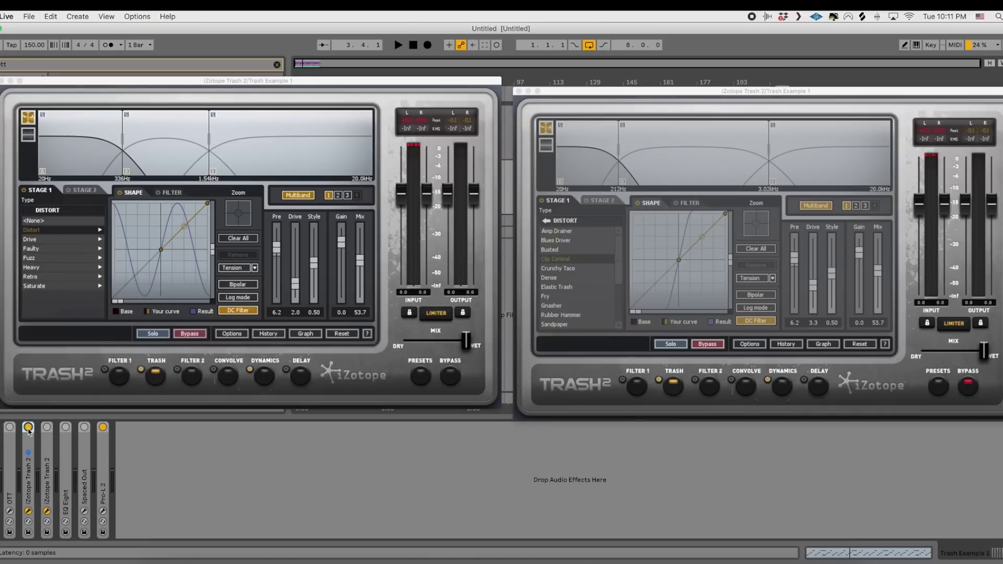
Switch from the first Trash 2 to the second and raise its compressor threshold to about -31 dB during playback
left_click(28, 428)
left_click(47, 427)
key("space")
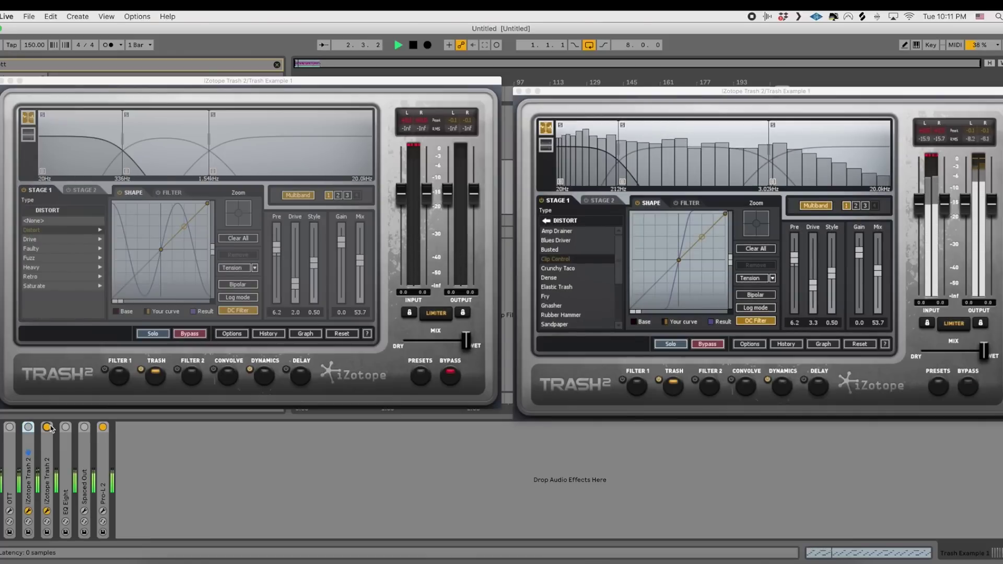
left_click(782, 387)
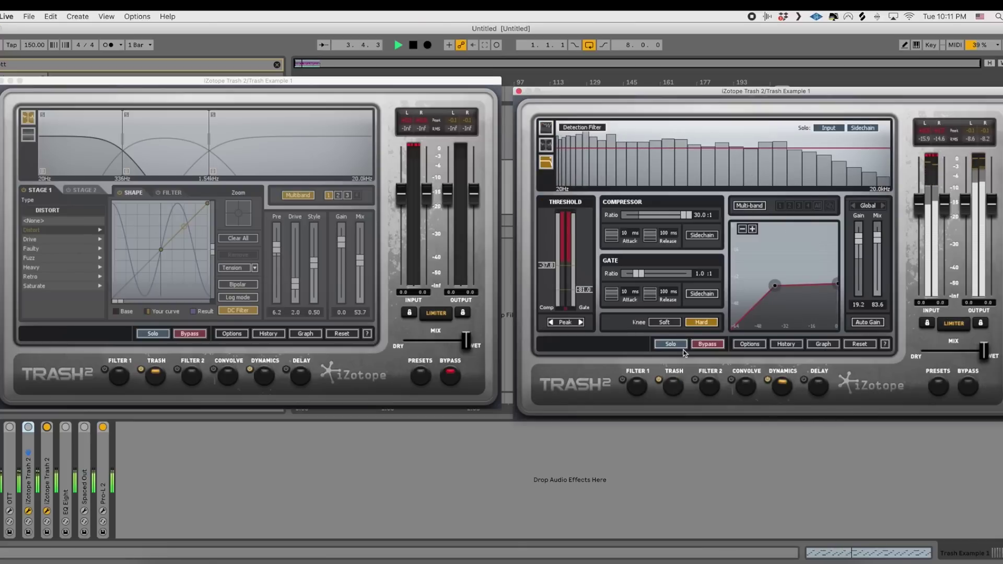
left_click_drag(560, 272, 554, 263)
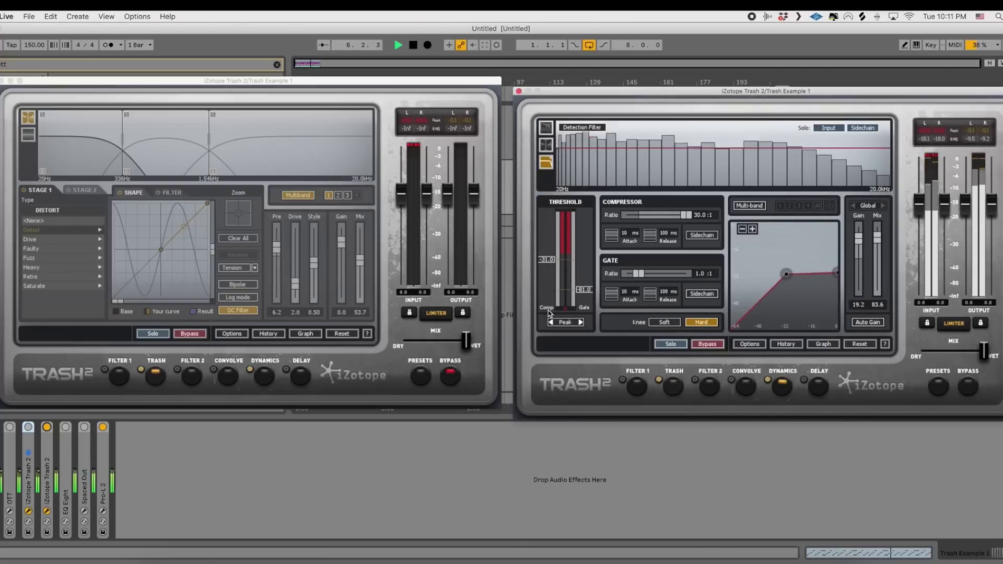
key("space")
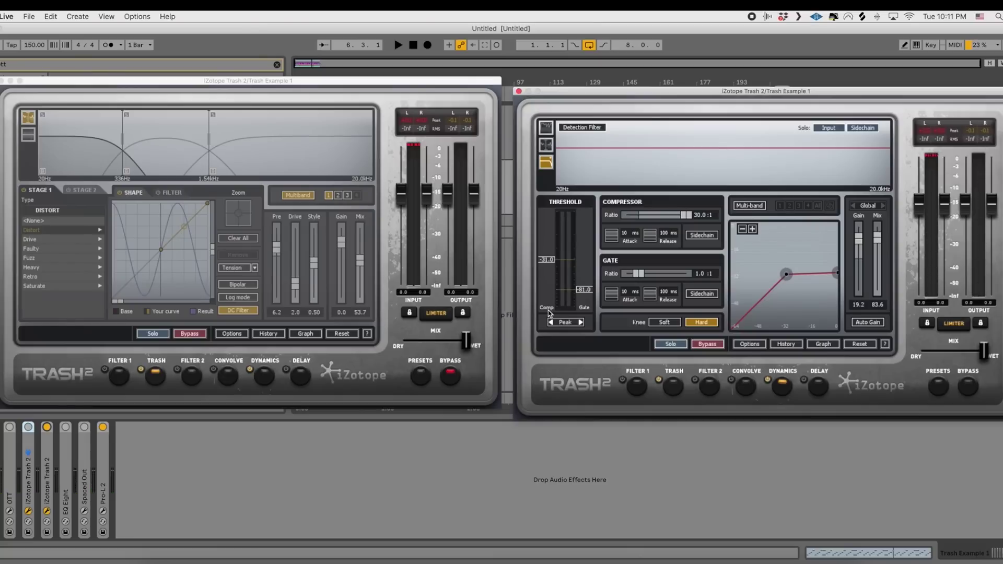
Activate the first Trash 2 alongside the second and reduce its overall dry/wet mix to about halfway during playback
left_click(28, 427)
key("space")
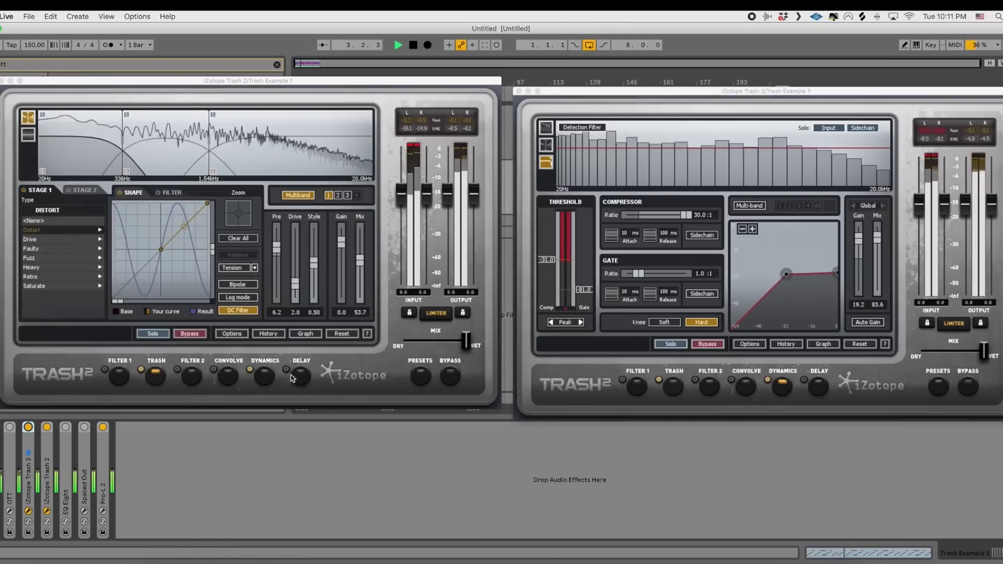
left_click_drag(465, 341, 433, 351)
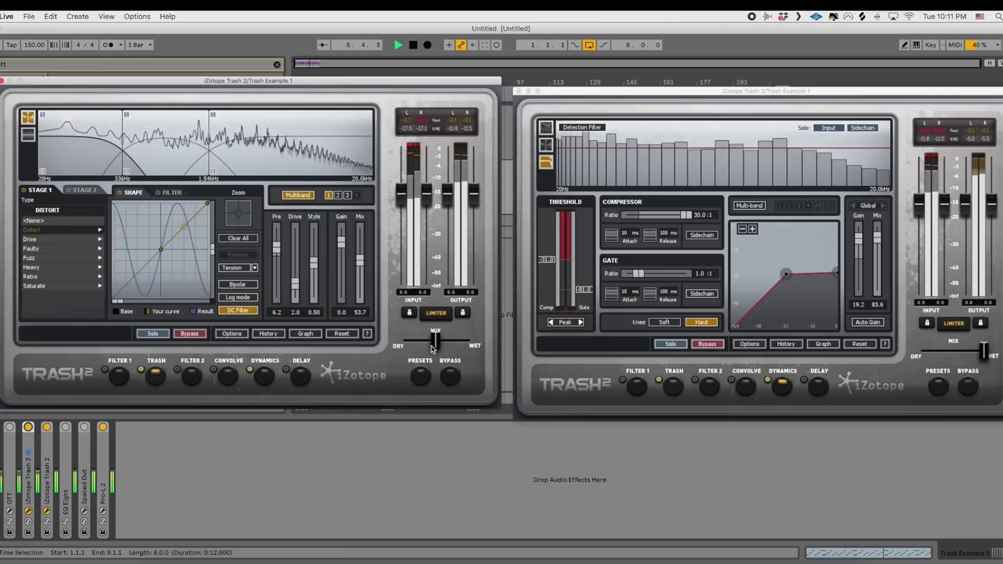
Select the upper Trash Example 1 track, activate its Trash 2 rack, EQ Eight and Spaced Out, and play the loop
key("super+Tab")
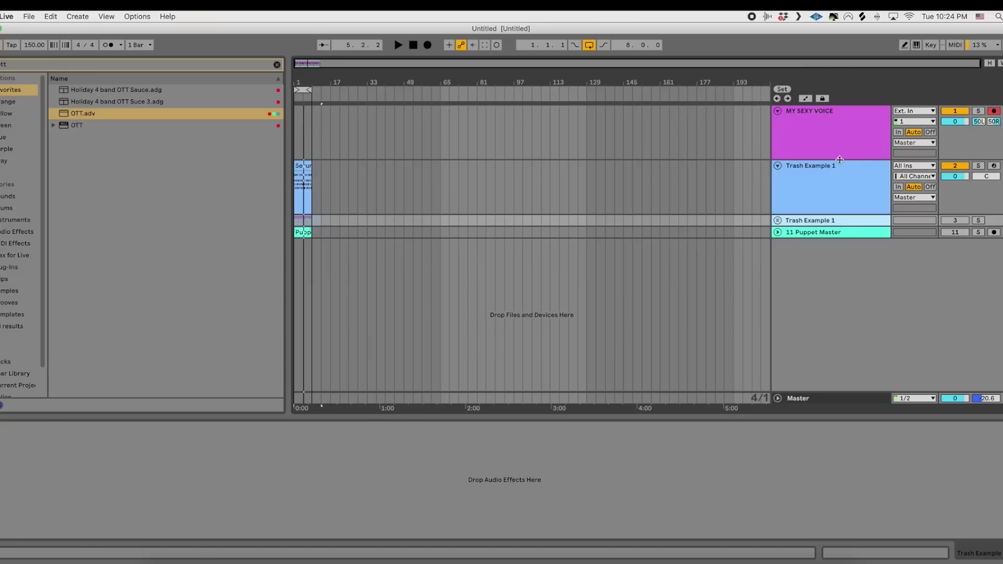
left_click(669, 197)
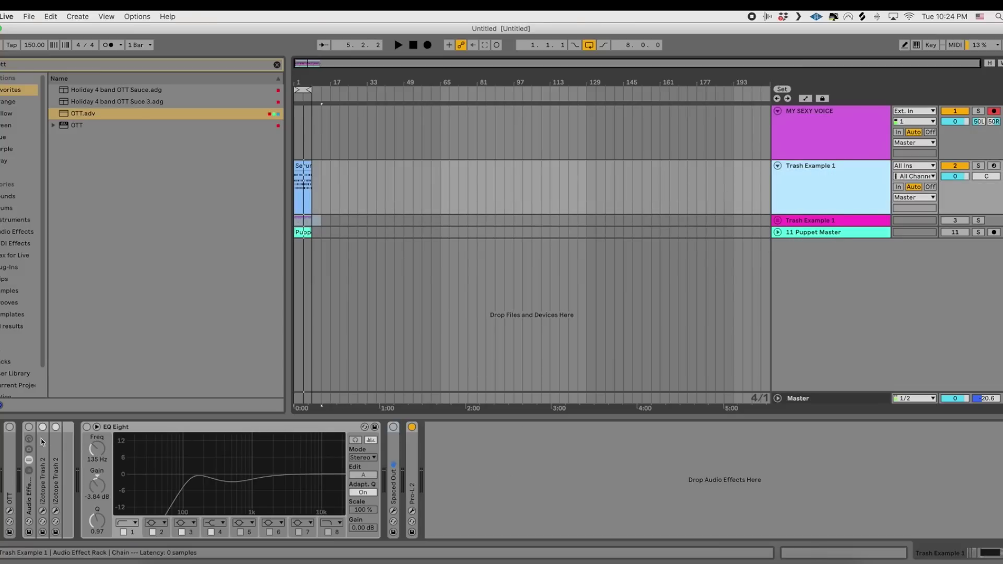
left_click(29, 427)
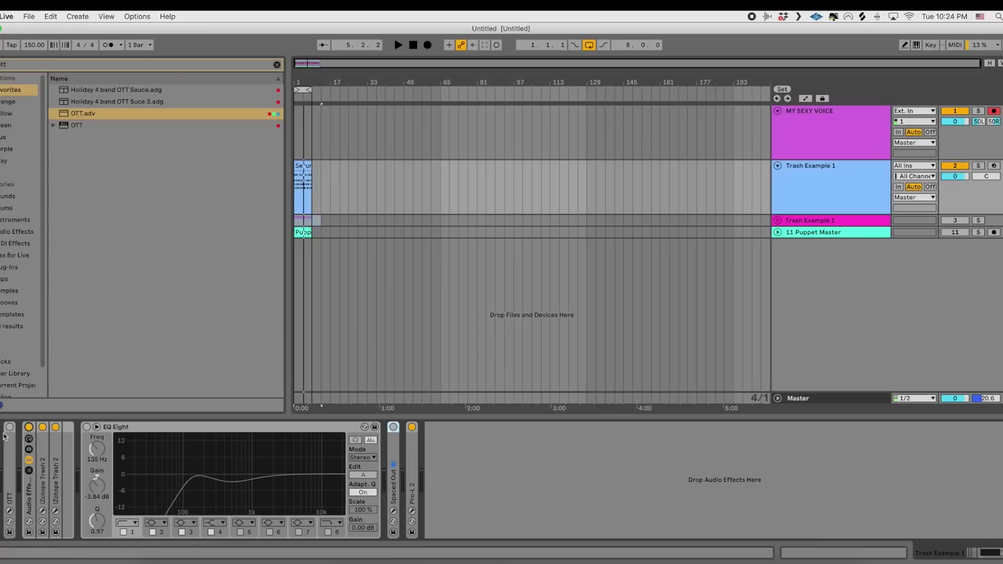
left_click(110, 431)
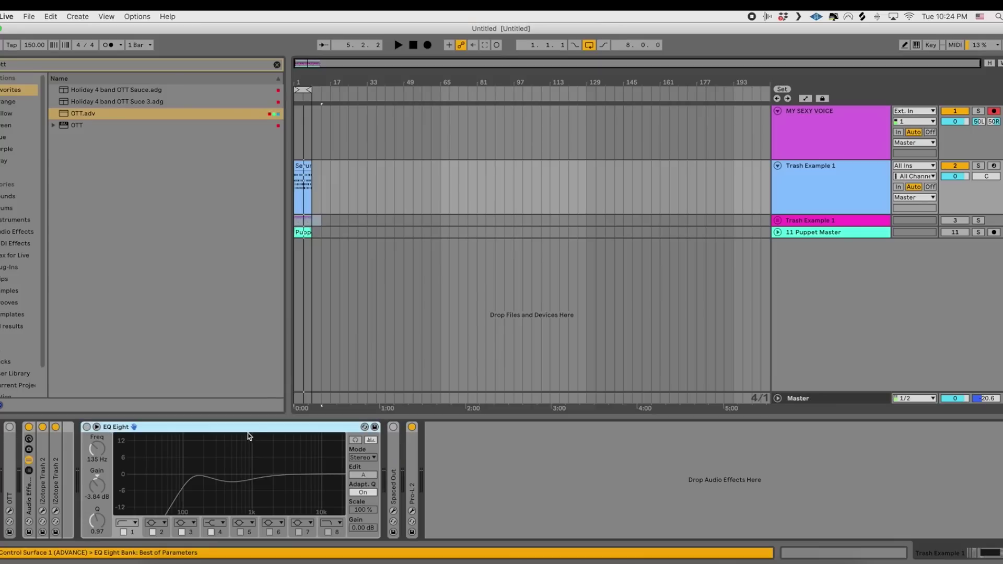
left_click(394, 427)
key("space")
left_click(87, 427)
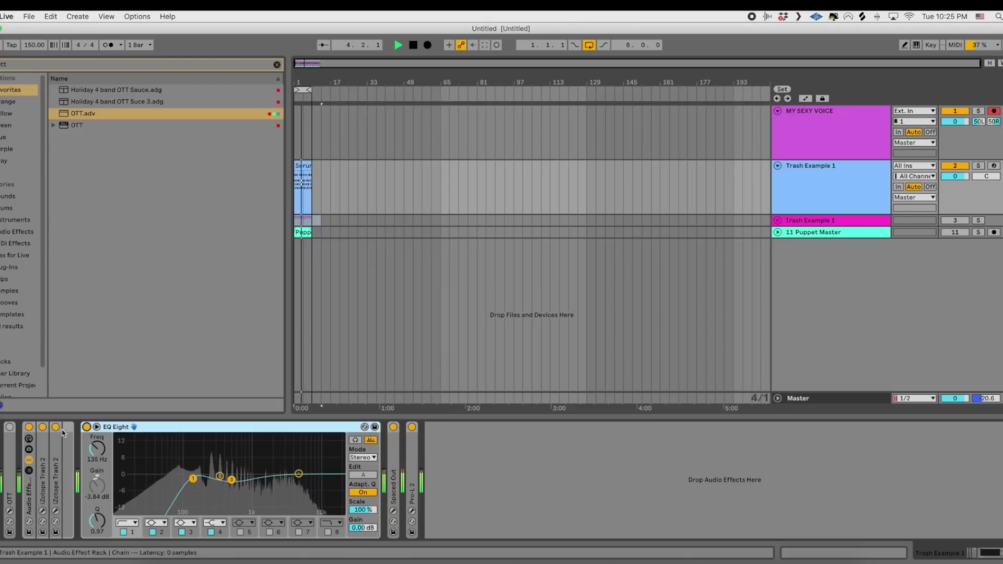
Fold EQ Eight and compare the bass with EQ Eight and Spaced Out switched off and on during playback
left_click(97, 427)
left_click(104, 428)
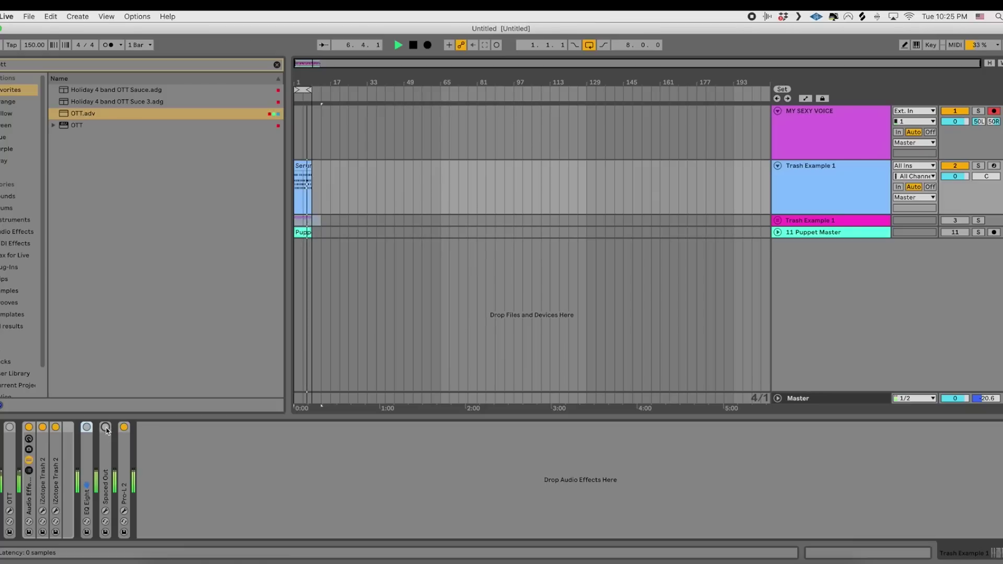
left_click(105, 429)
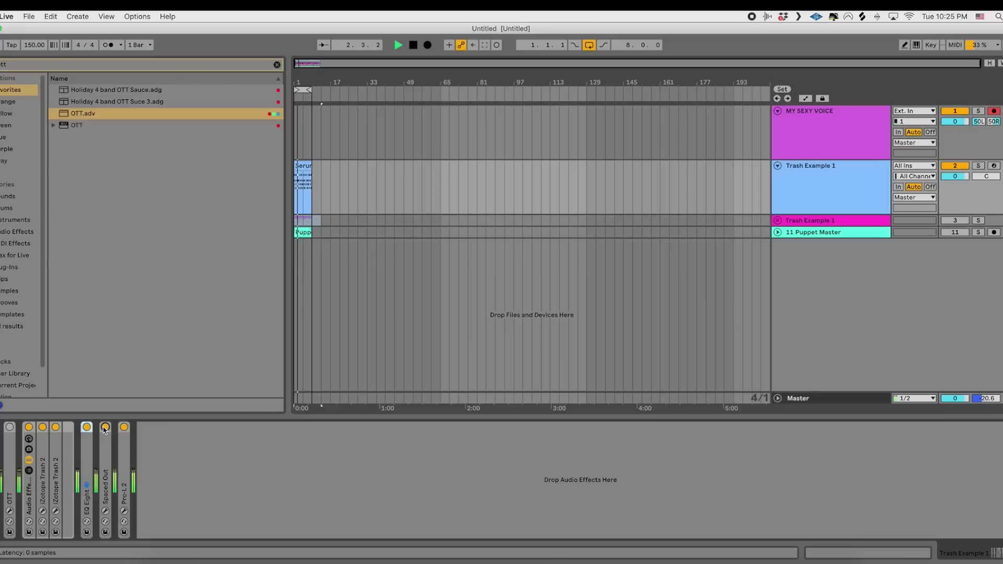
left_click(104, 427)
left_click(87, 427)
Bypass the Trash 2 rack and play the bass from the start of the loop without the effects
left_click(29, 427)
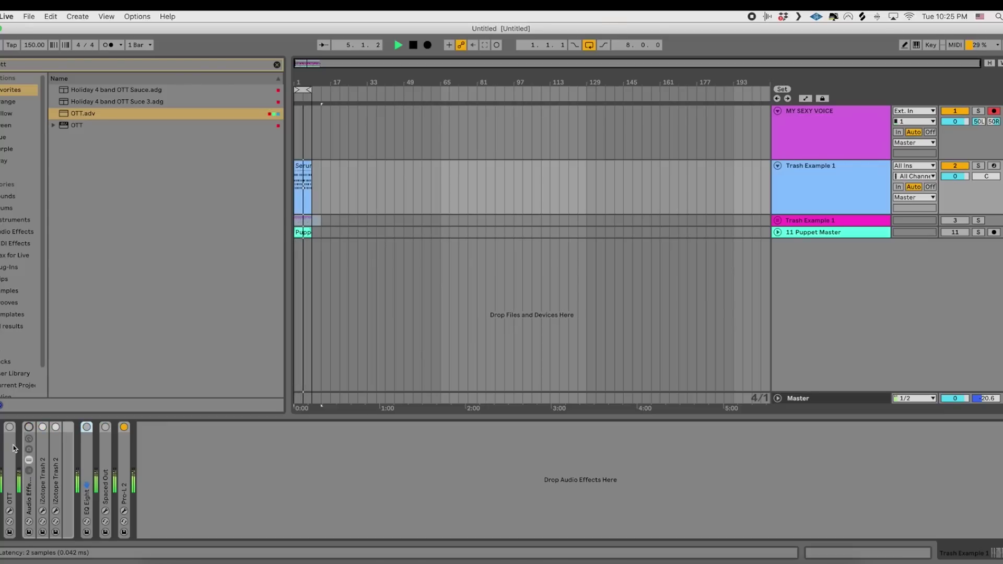
left_click(258, 453)
key("space")
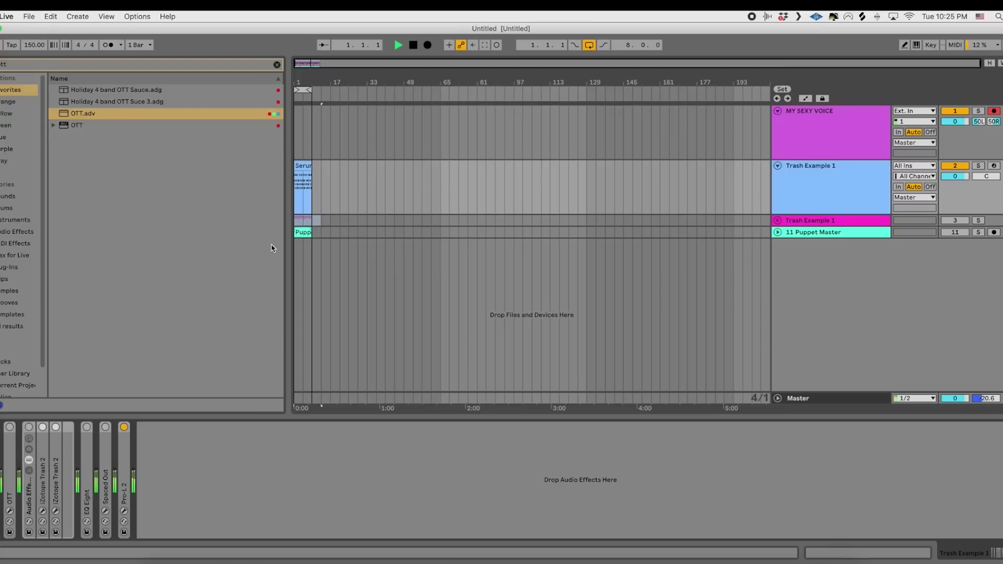
key("space")
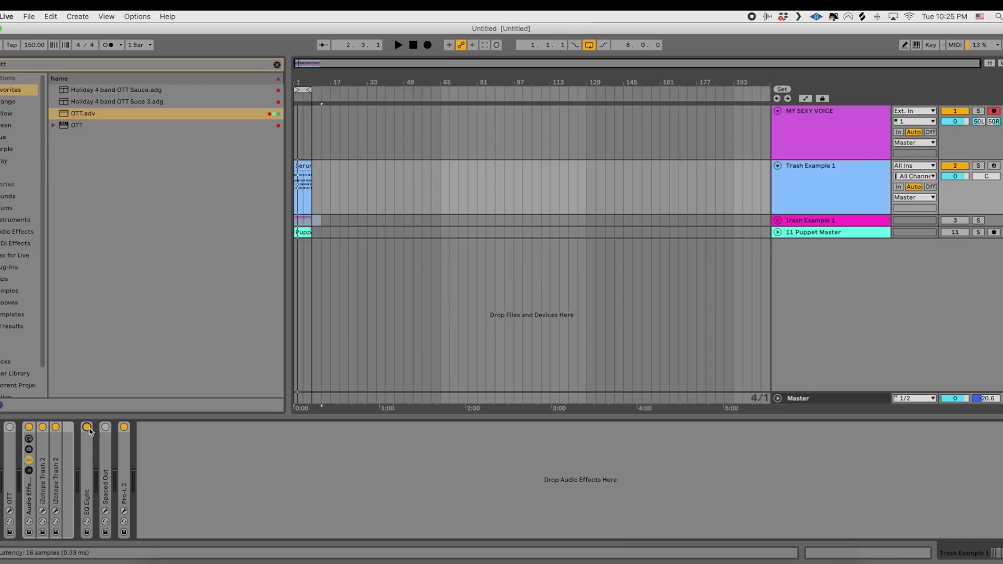
Unfold EQ Eight to show its curve, activate Spaced Out and open its plug-in window
double_click(90, 452)
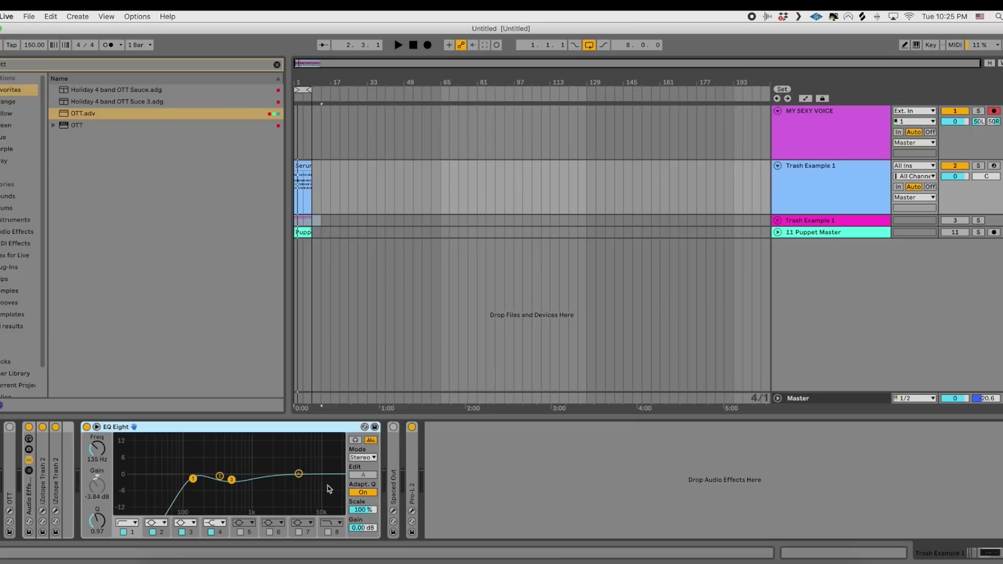
left_click(393, 427)
left_click(393, 511)
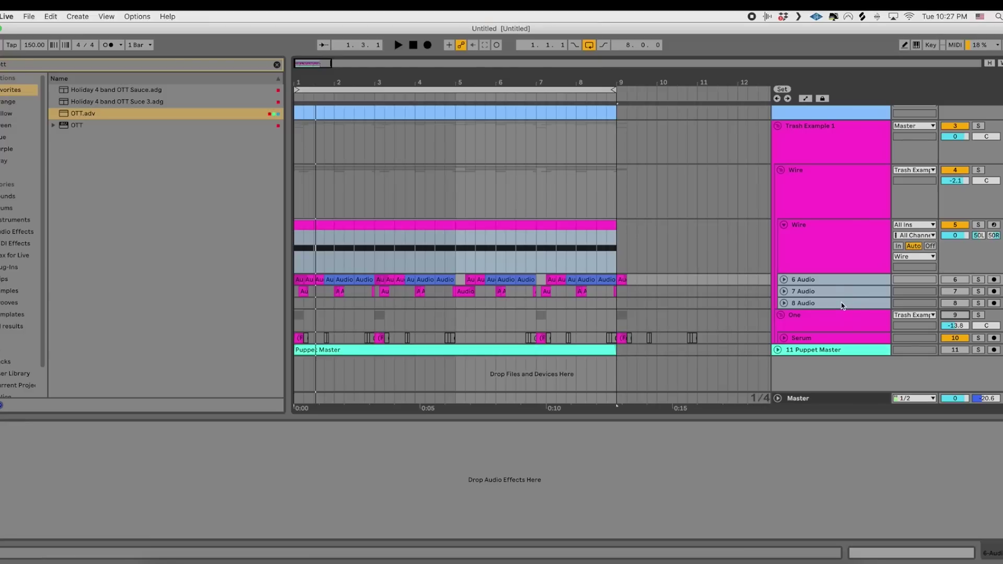
Select the Wire instrument track inside the Trash Example 1 group and play the loop
left_click(846, 256)
key("space")
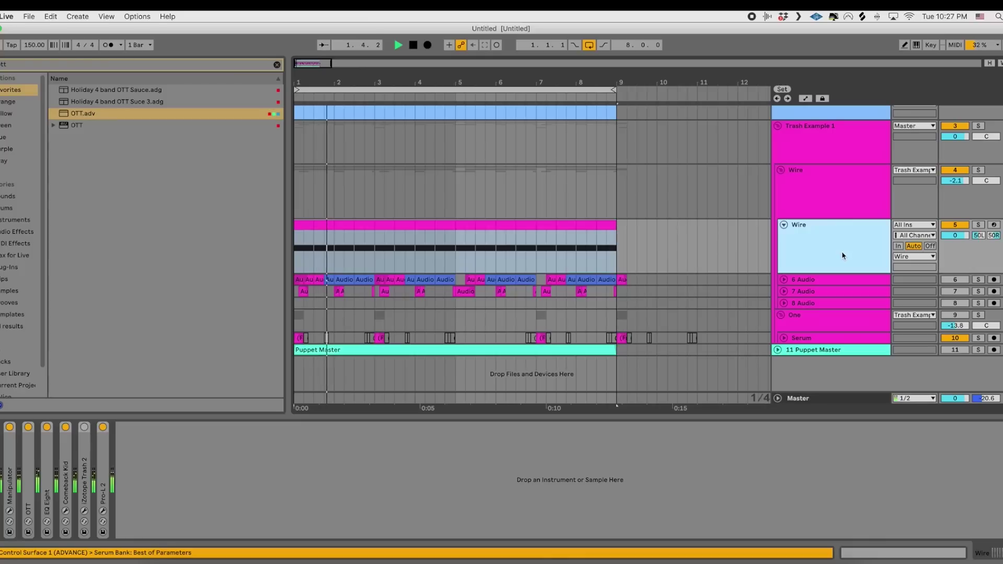
Play the loop twice with Trash 2 switched off and reselect the Wire instrument track
left_click(1, 486)
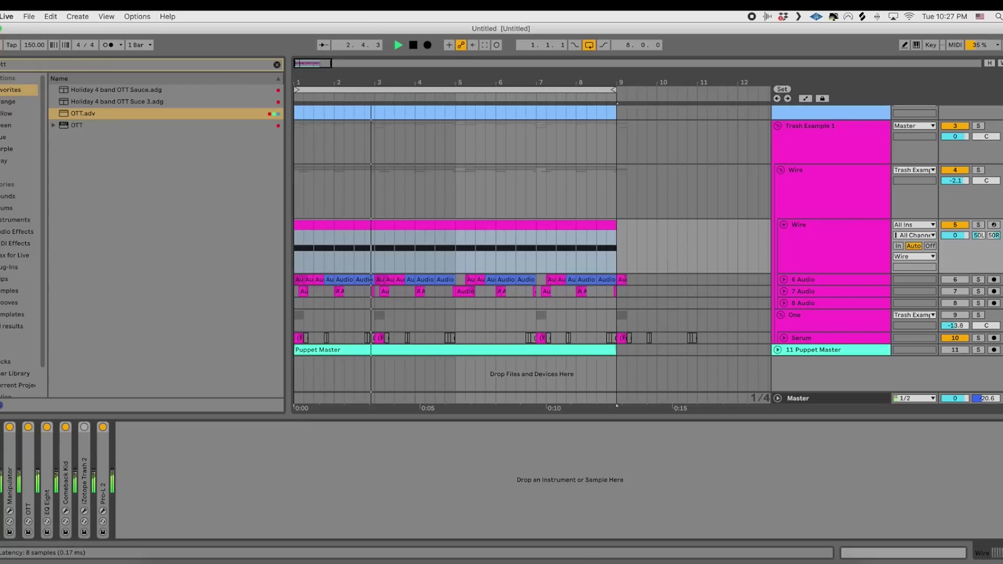
key("space")
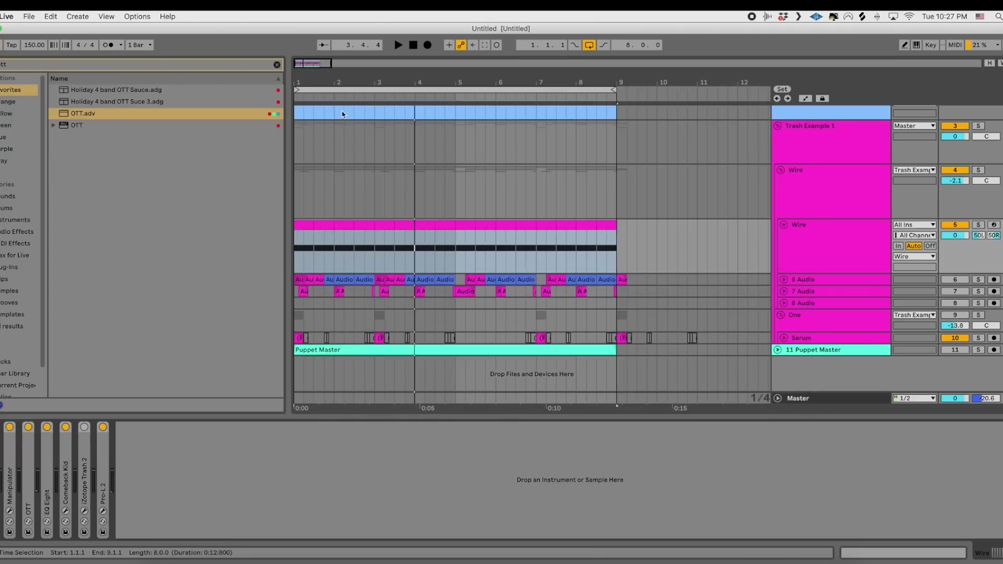
left_click(341, 110)
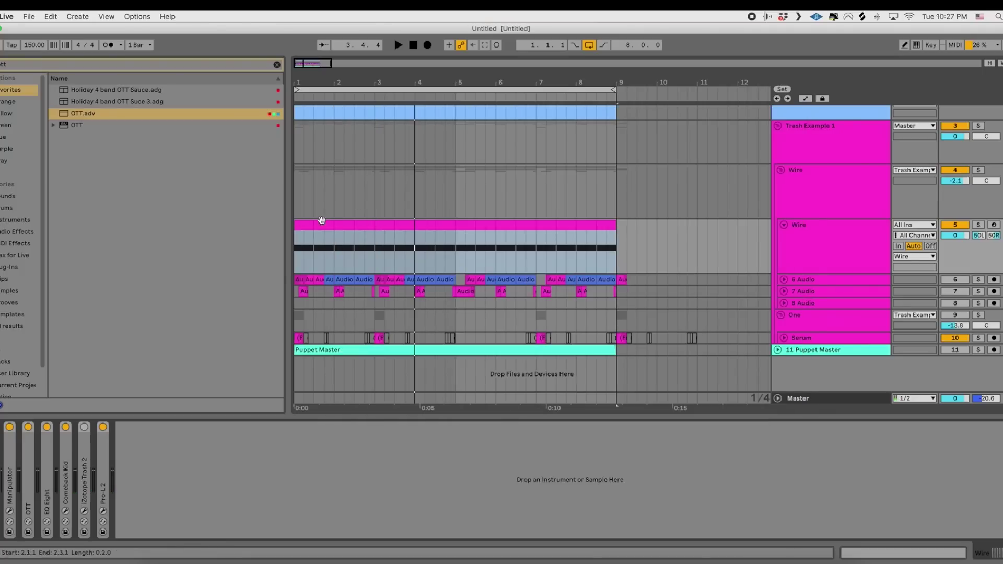
left_click(300, 224)
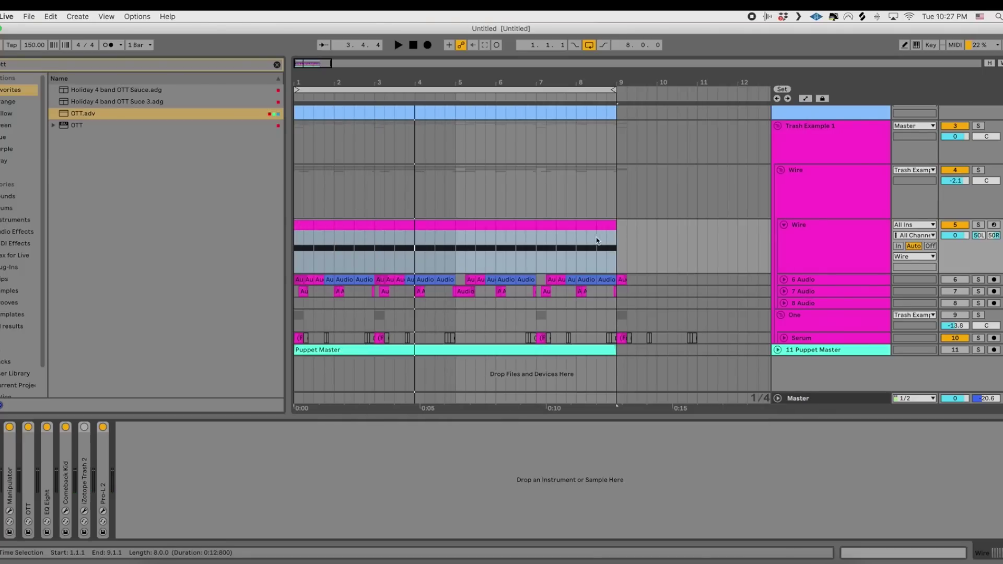
key("space")
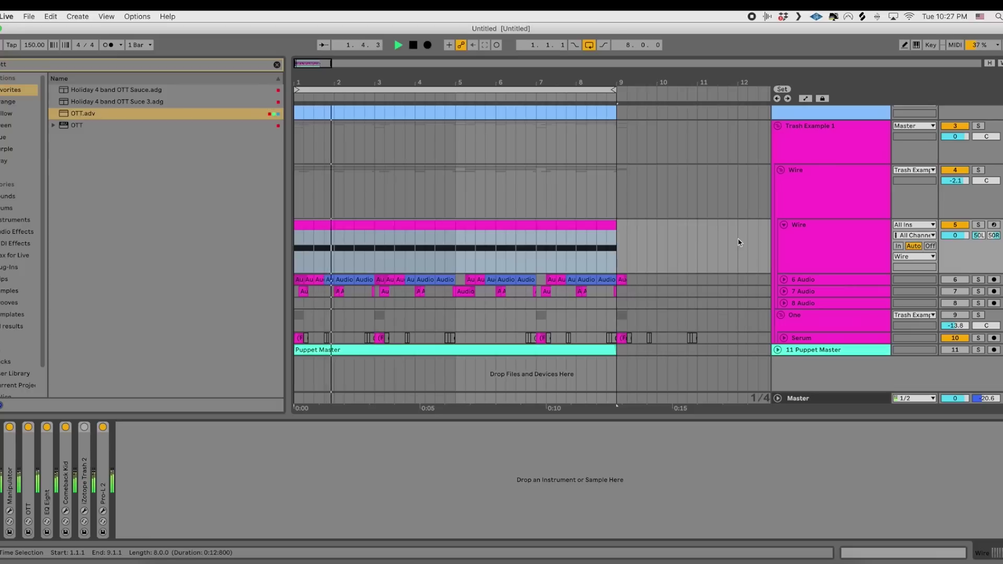
left_click(811, 239)
key("space")
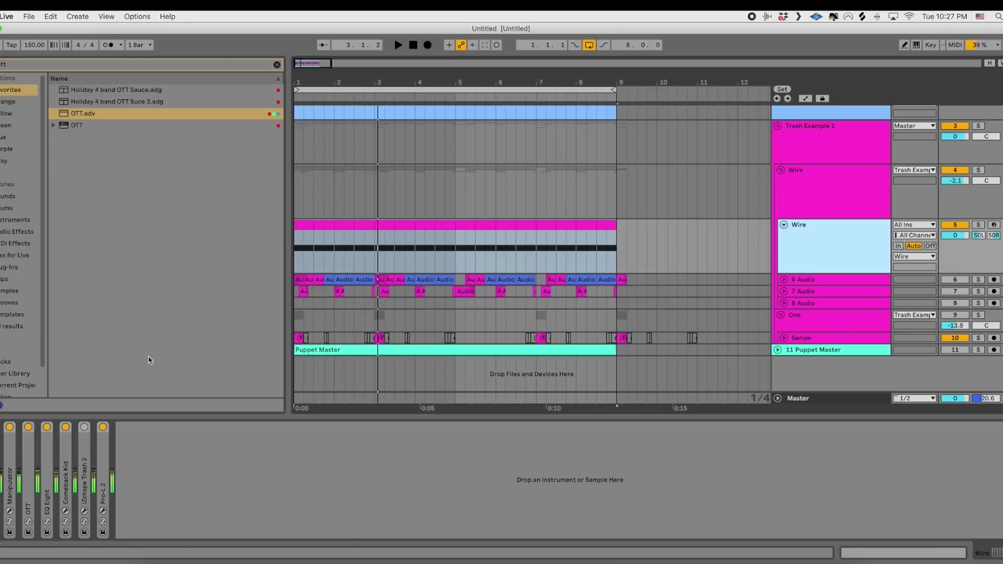
Unfold Trash 2 on the Wire track and compare the sound with it switched on and off during playback
double_click(84, 445)
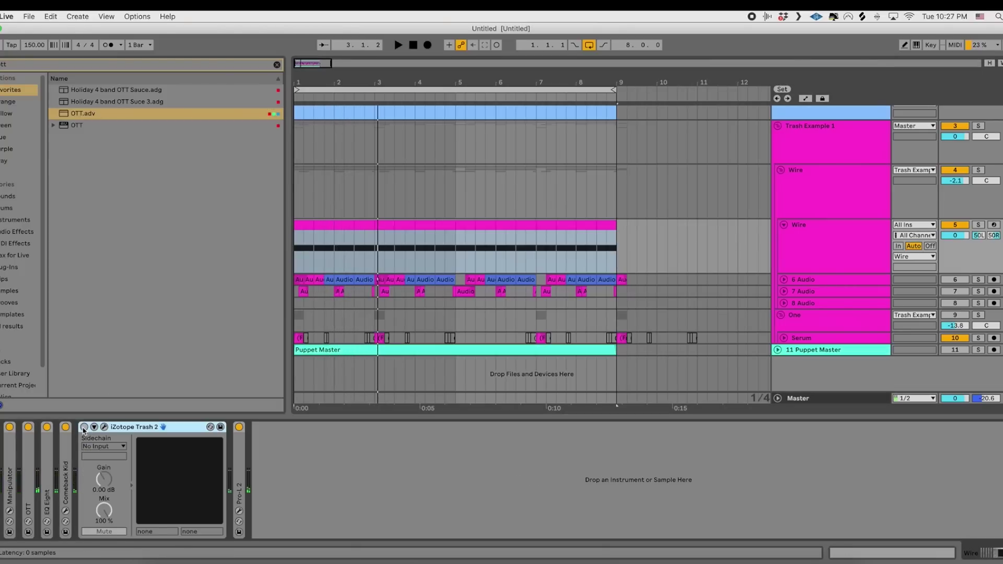
key("space")
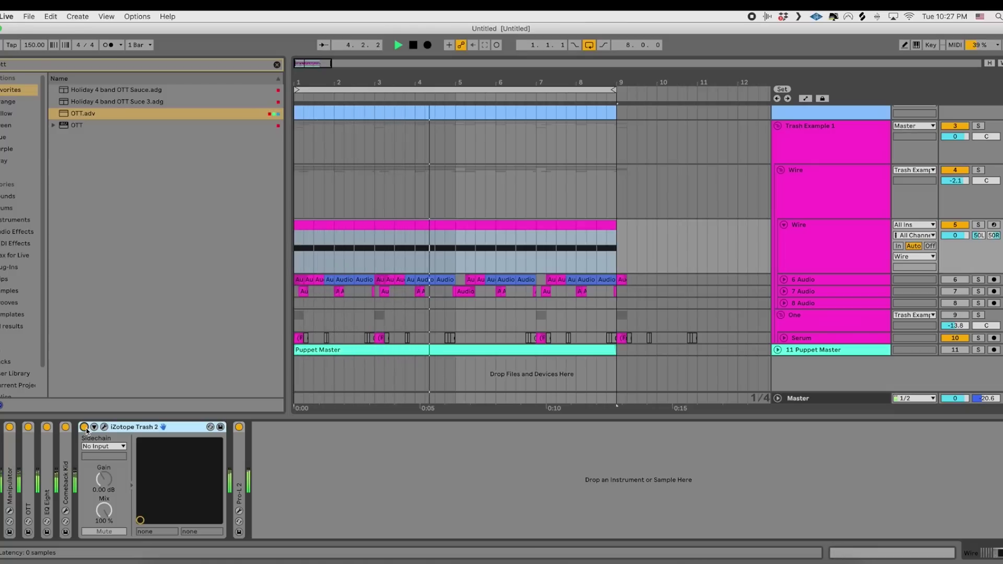
left_click(84, 428)
key("space")
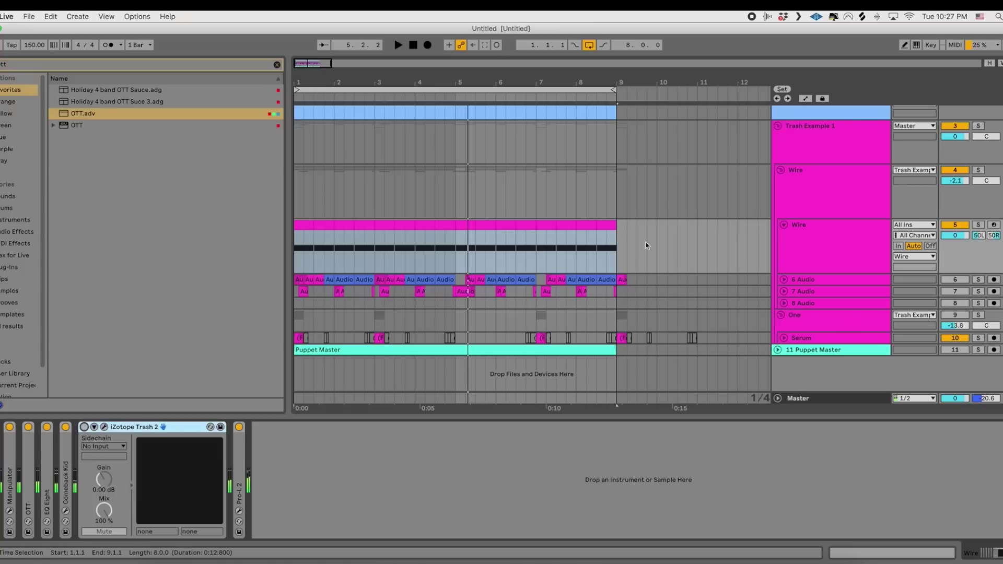
Copy the blue track's two-instance Trash 2 rack onto the Wire track after Trash 2 and play it with its first instance switched off
left_click(837, 118)
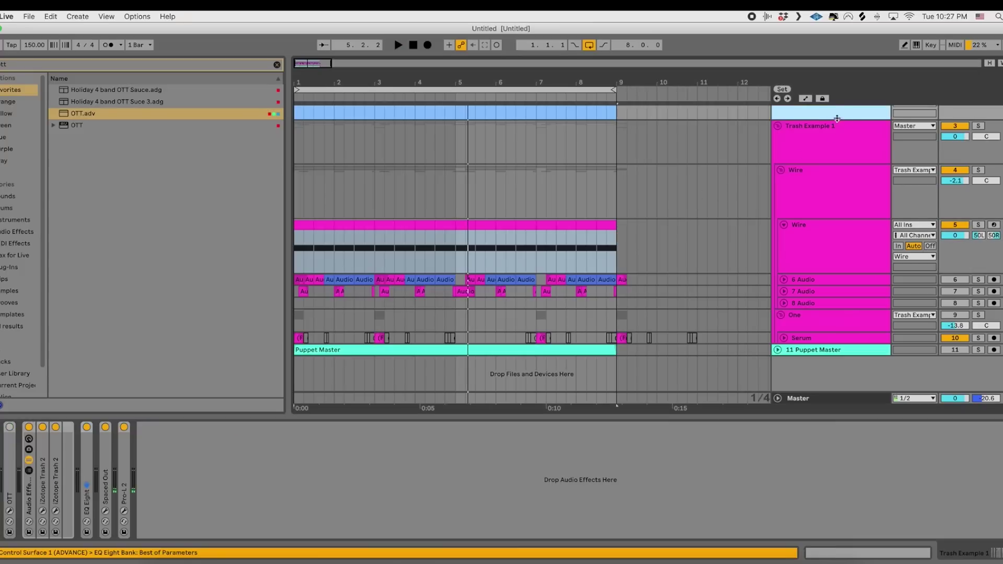
left_click(31, 494)
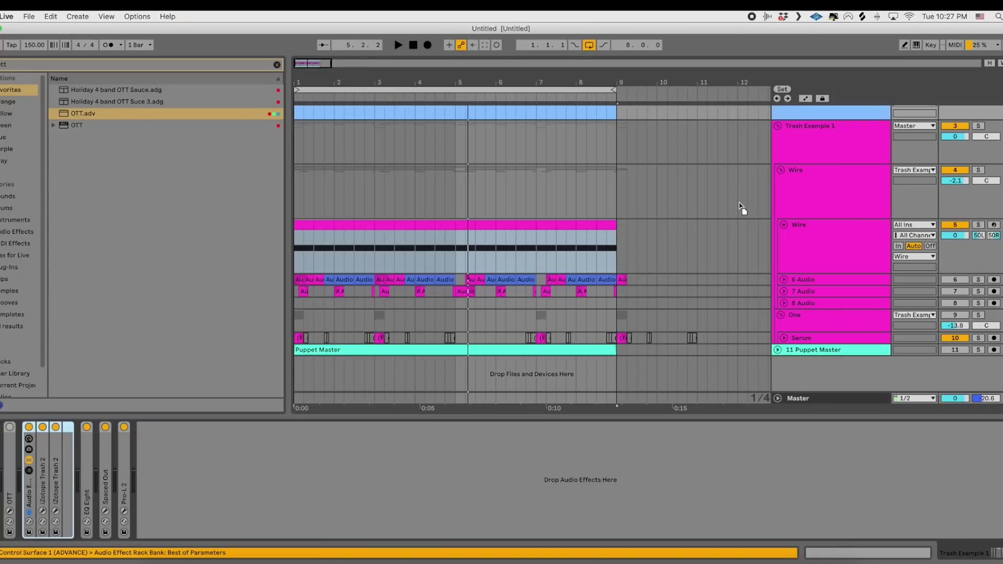
left_click(803, 243)
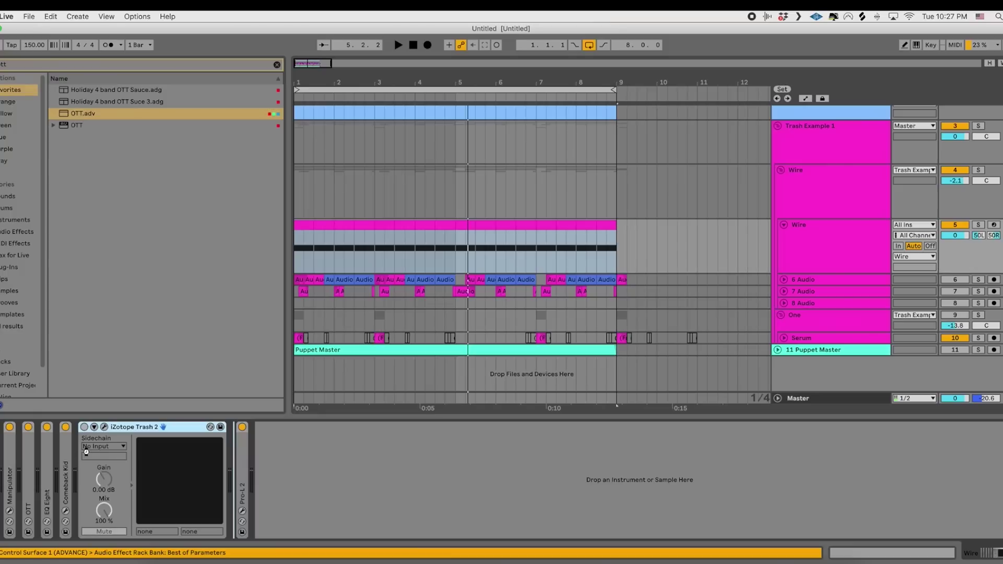
key("space")
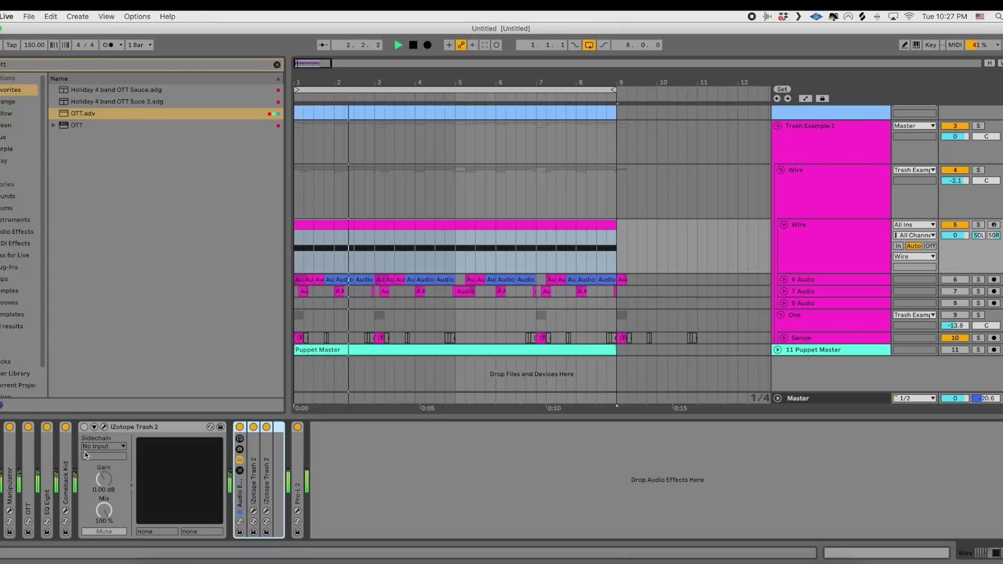
left_click(401, 494)
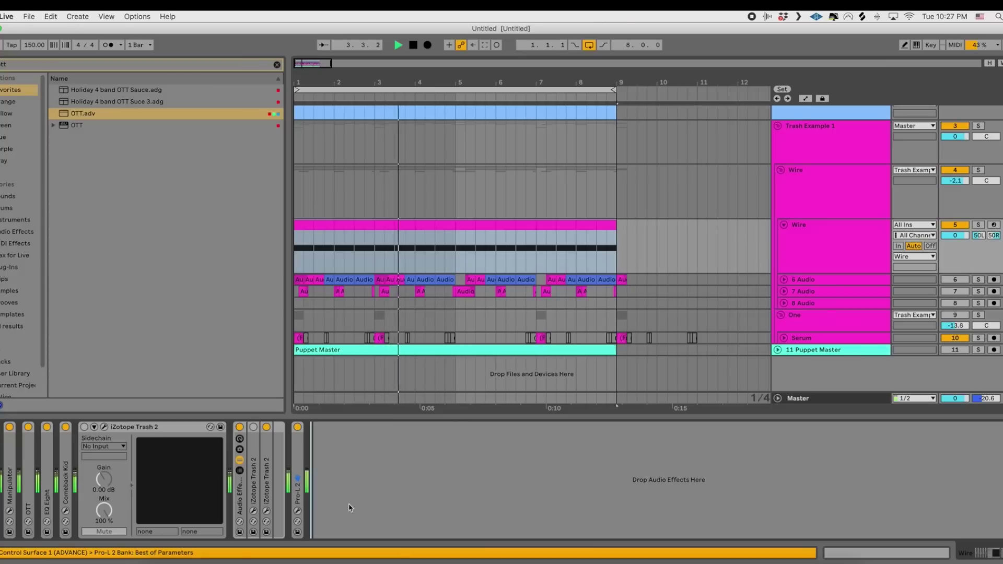
Open the plug-in window of the rack's second Trash 2 instance and close its Preset Manager
left_click(264, 513)
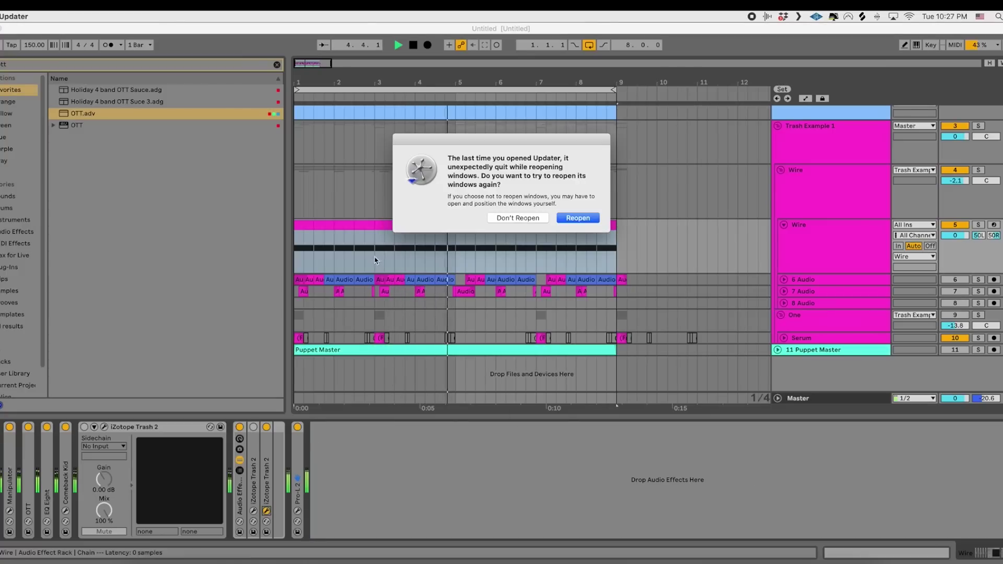
left_click(578, 218)
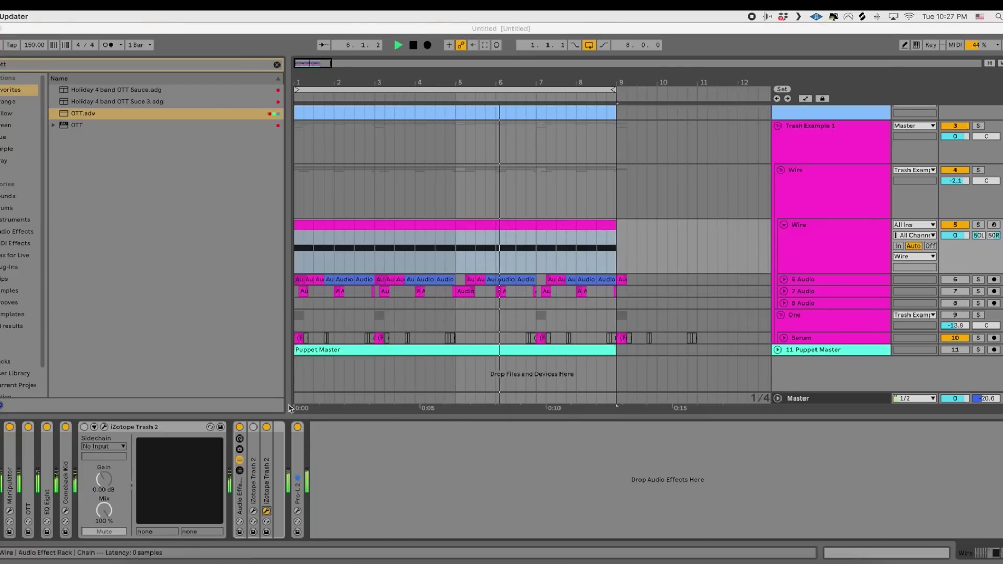
left_click(879, 330)
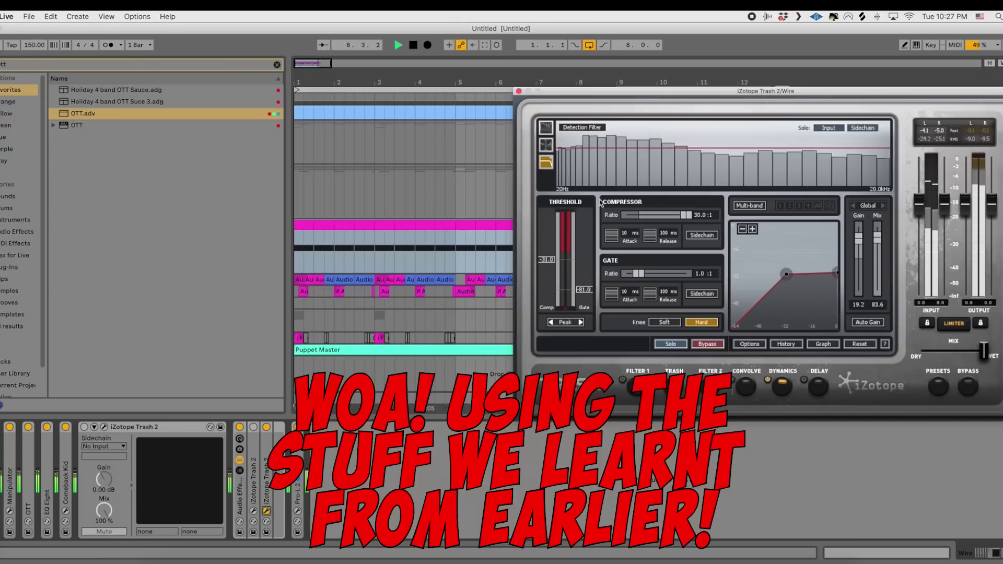
Adjust a filter node of the middle band in the Trash module and close the plug-in window
left_click(673, 387)
left_click(694, 169)
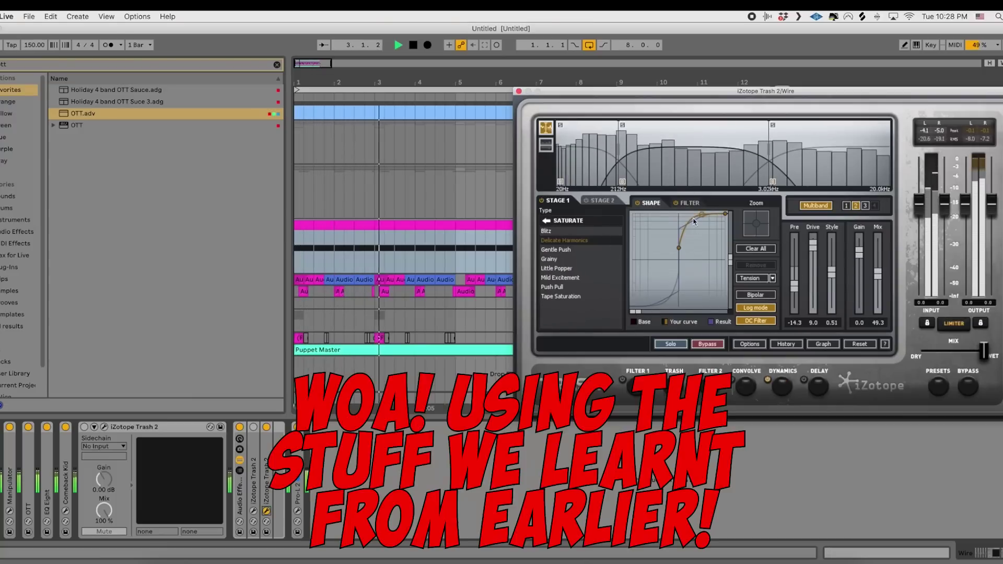
left_click(688, 203)
left_click_drag(662, 264, 705, 280)
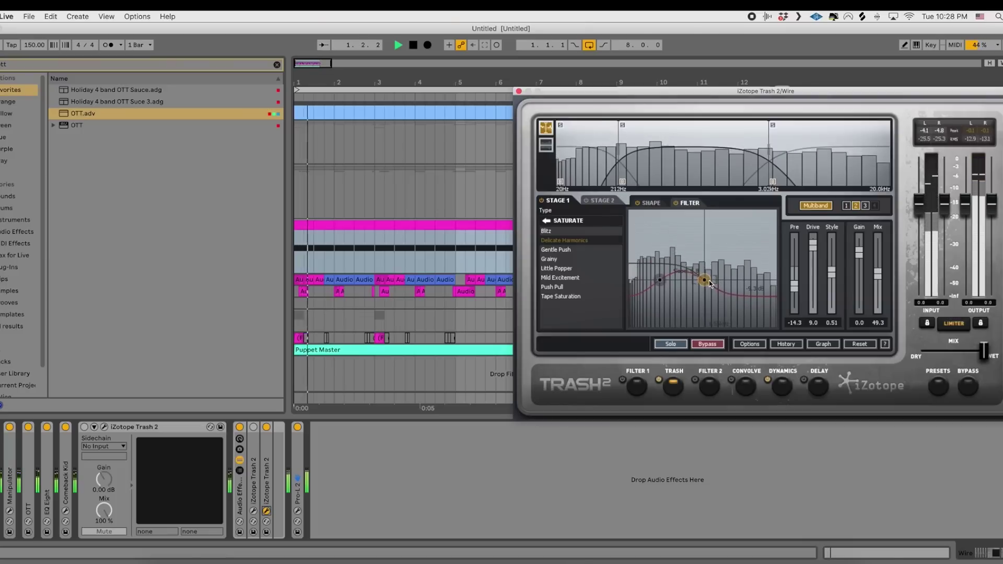
left_click(519, 91)
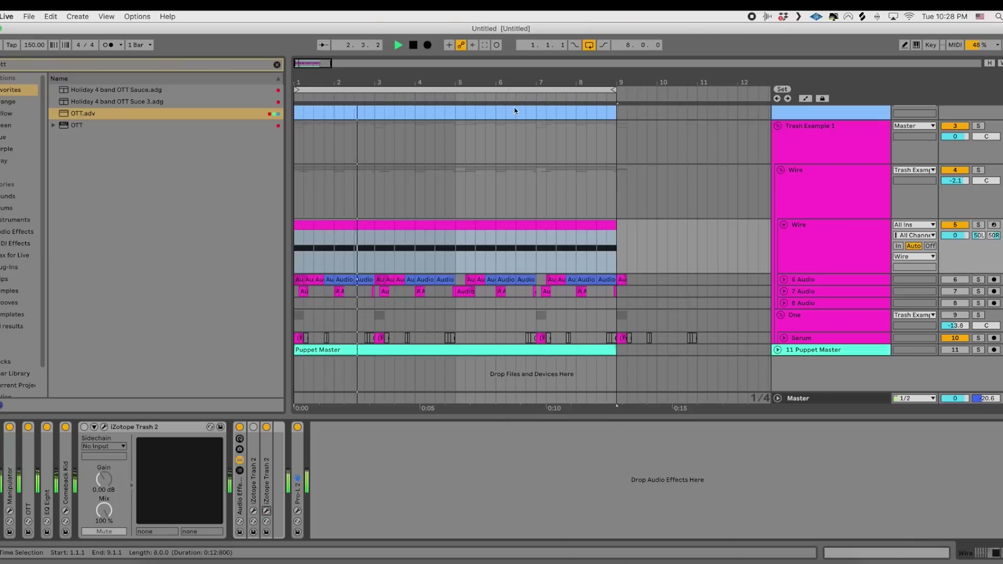
Compare the standalone Trash 2 with the Trash 2 rack by switching them on and off during playback
left_click(85, 426)
left_click(84, 427)
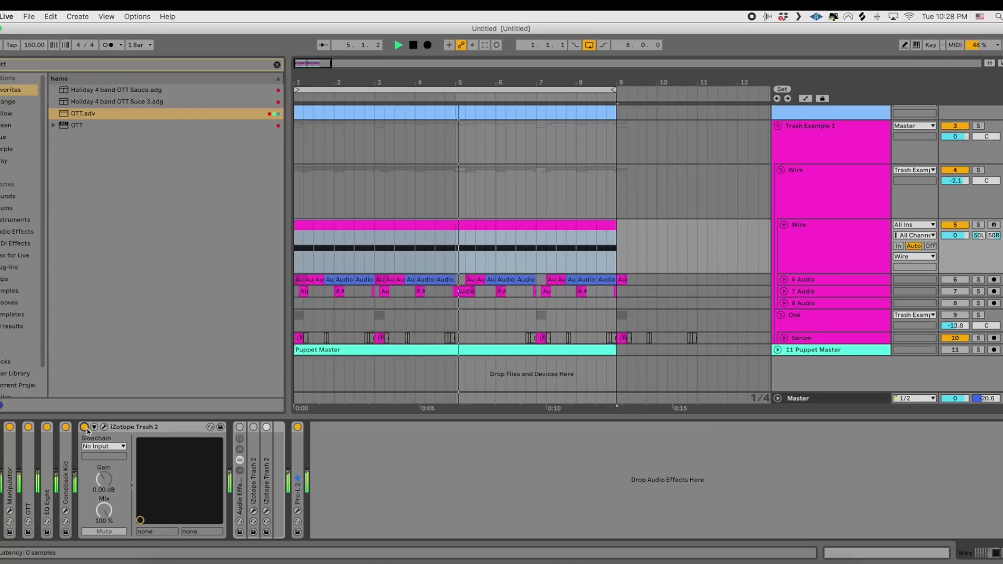
left_click(239, 427)
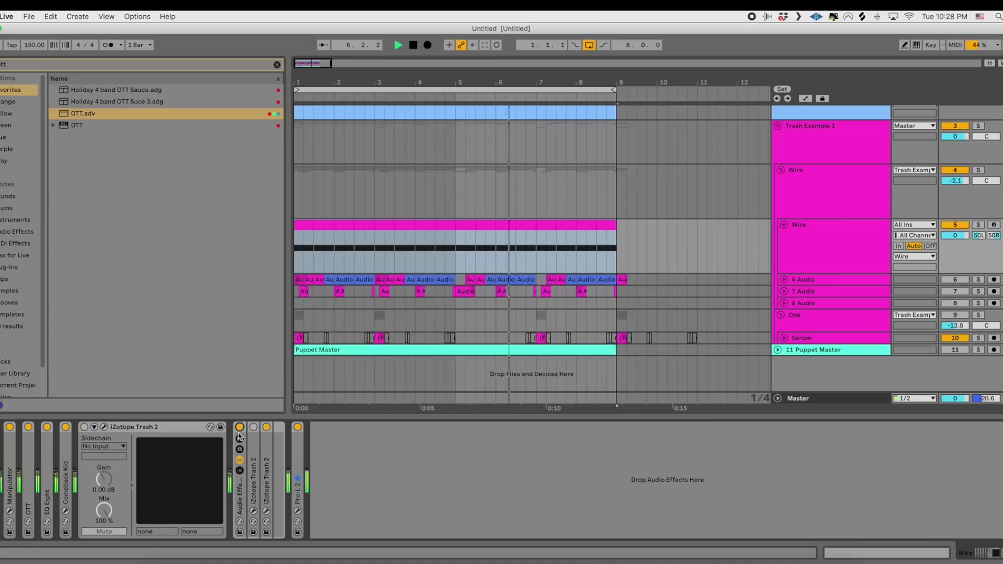
Switch on the standalone Trash 2, open its window and lower its overall mix to mostly dry
left_click(84, 427)
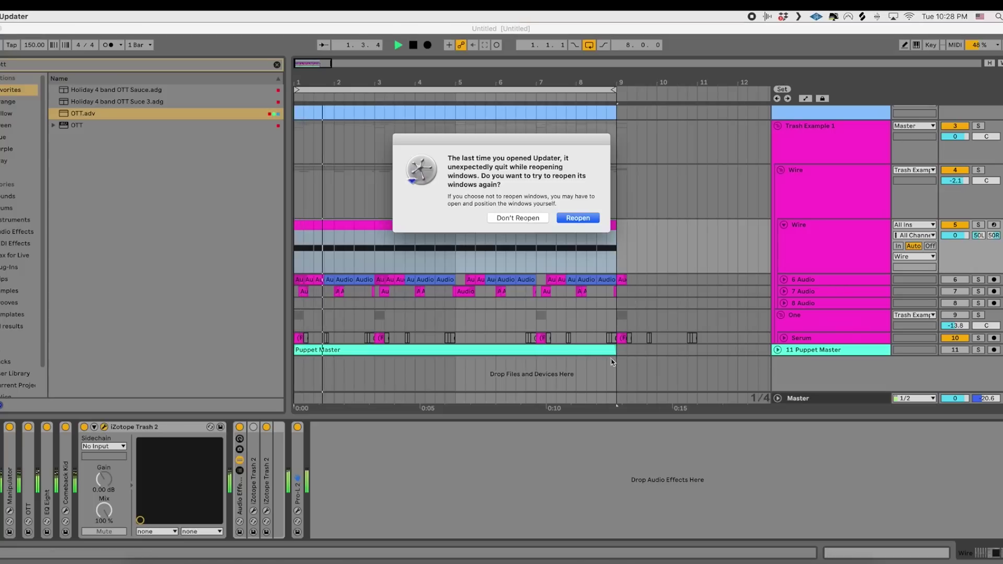
left_click(542, 218)
left_click_drag(469, 318, 420, 319)
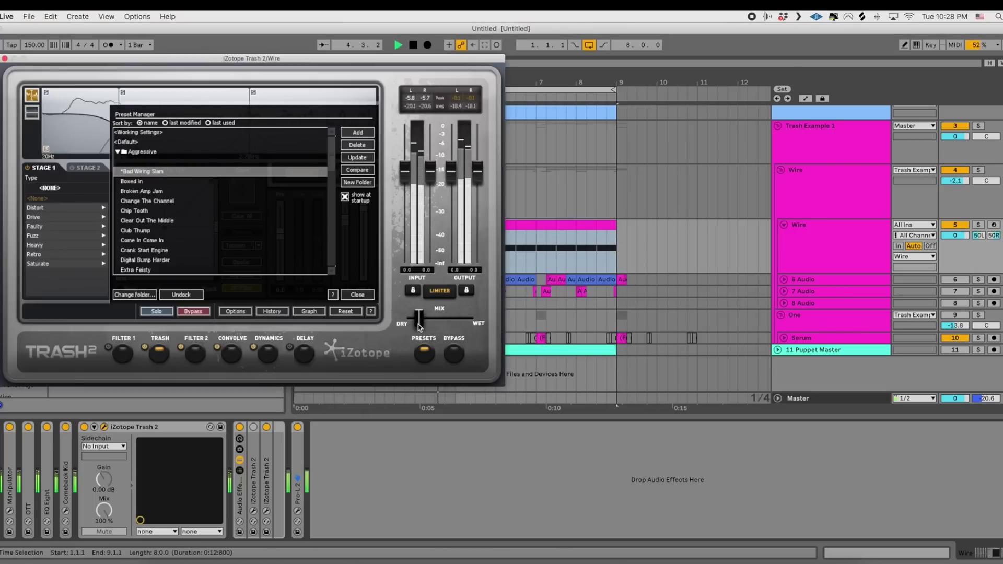
Replace the rack's switched-off first instance with the standalone Trash 2 and fold the moved device
left_click(281, 445)
left_click(253, 445)
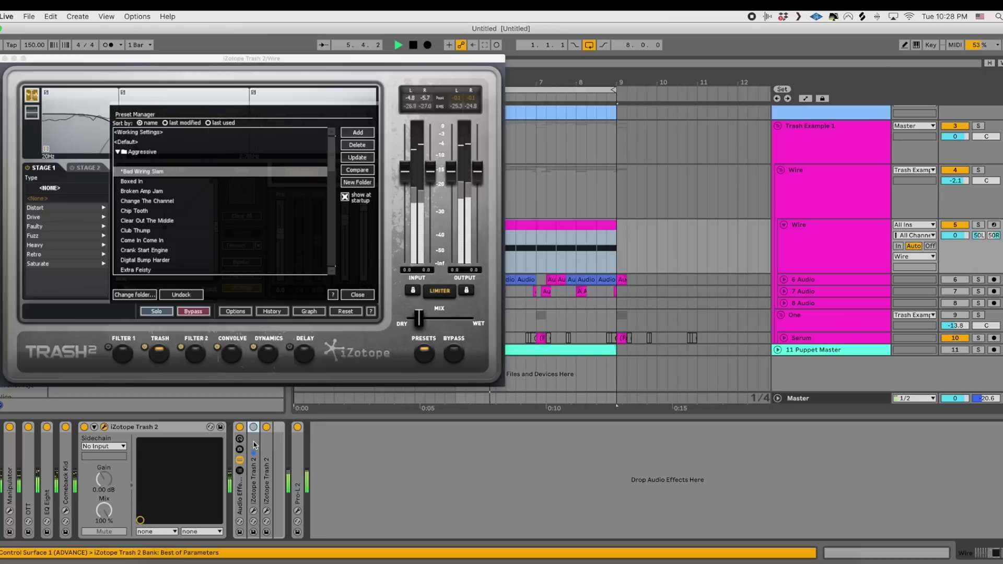
key("Delete")
left_click_drag(159, 428, 248, 437)
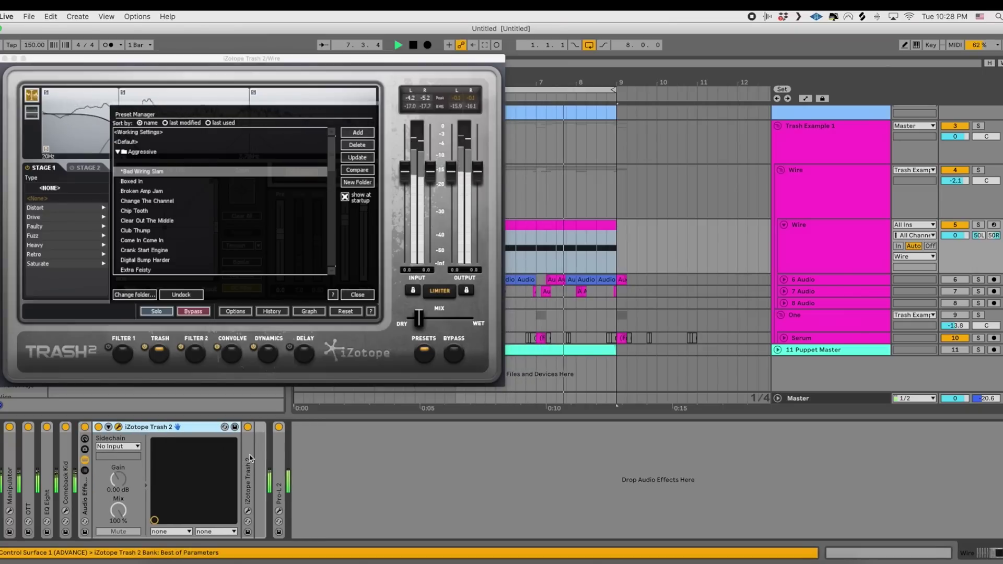
double_click(171, 428)
Compare the bass with the Trash 2 rack bypassed and active, close the plug-in window and stop playback
left_click(85, 428)
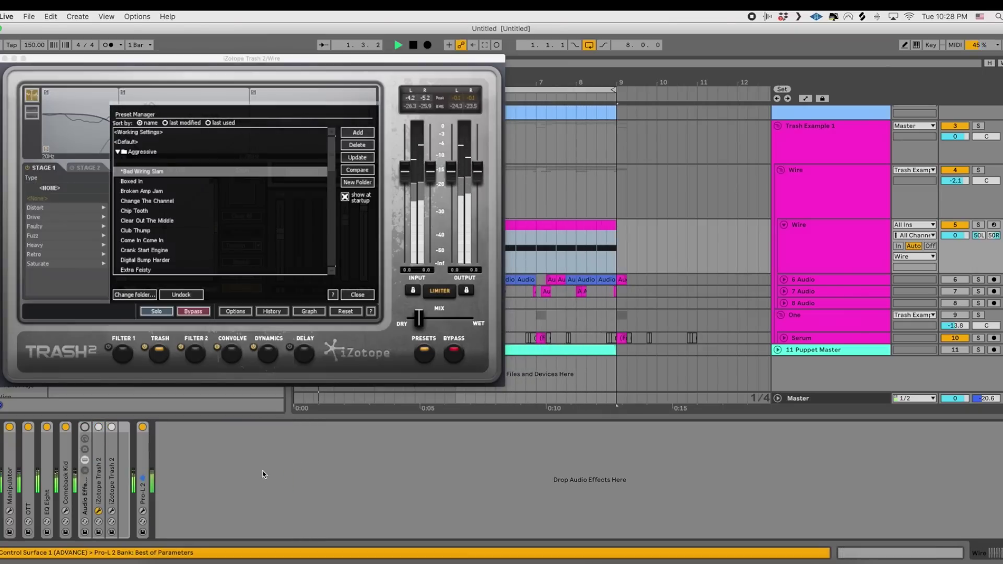
left_click(85, 428)
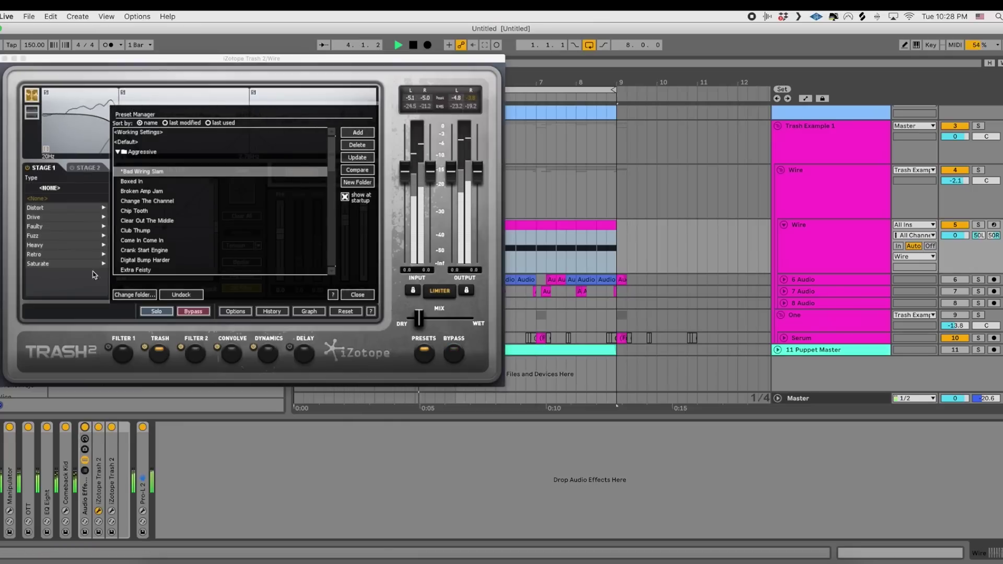
left_click(4, 58)
key("space")
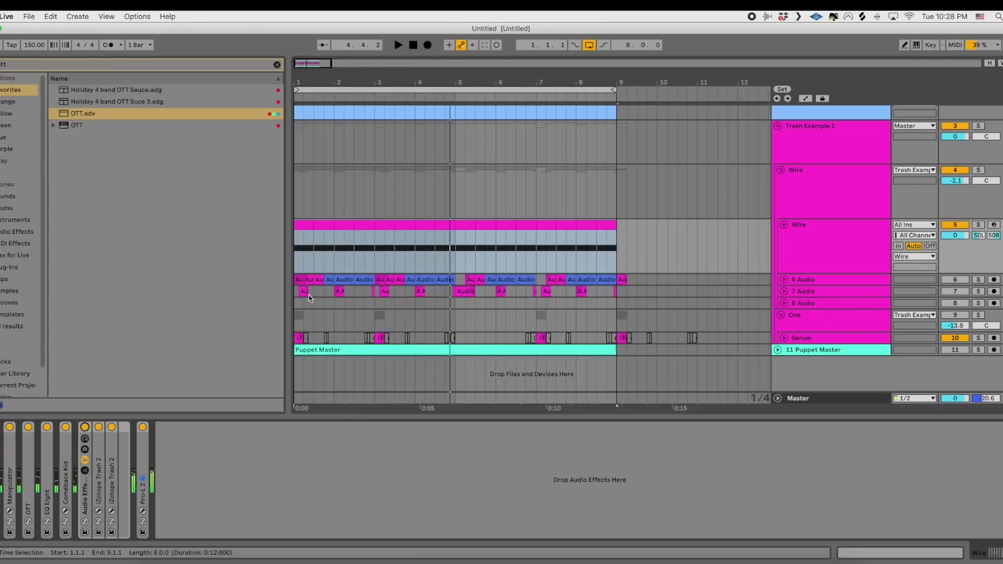
Bypass the Trash 2 rack, open its second instance's window and close the Preset Manager
left_click(85, 428)
left_click(170, 443)
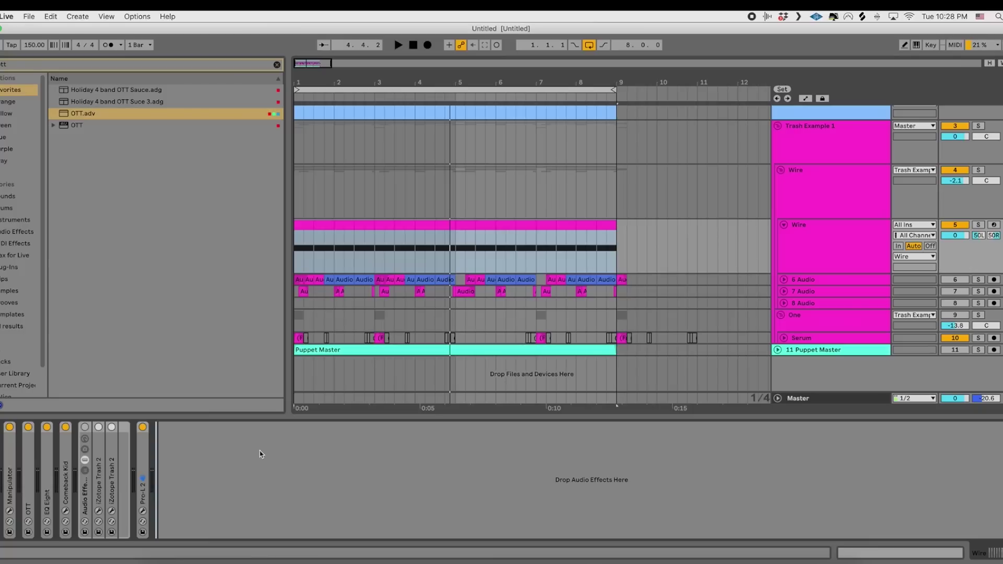
left_click(111, 511)
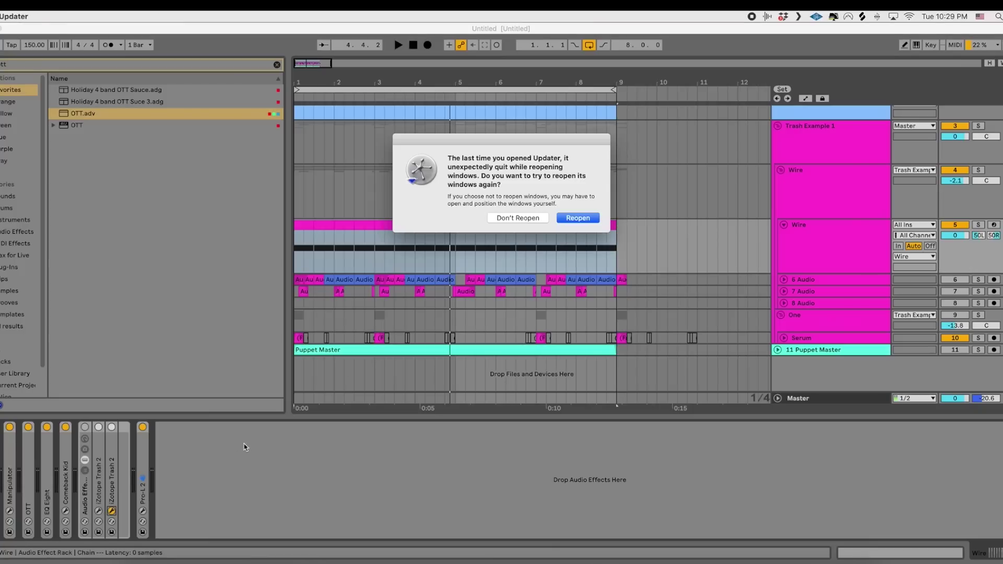
left_click(597, 218)
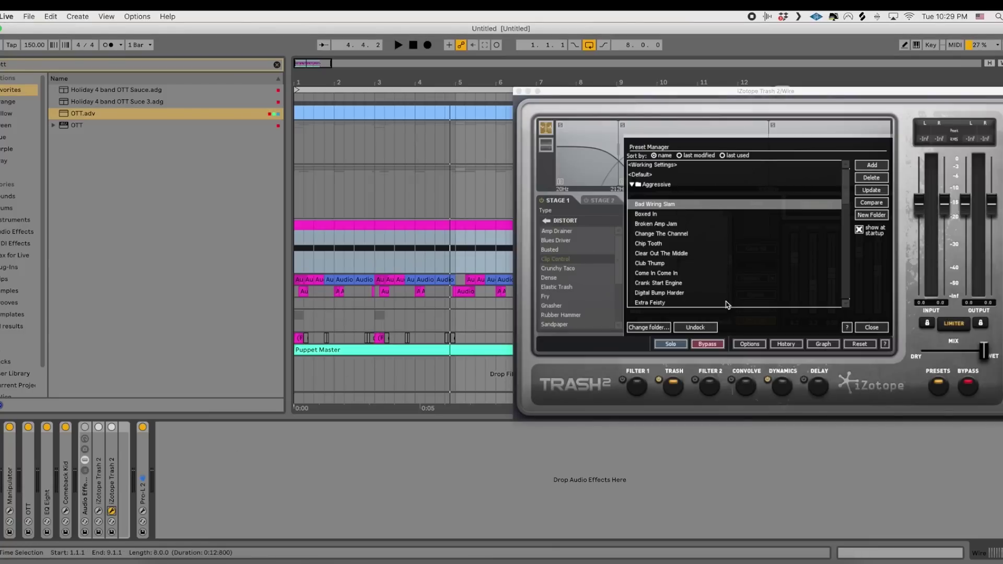
left_click(871, 327)
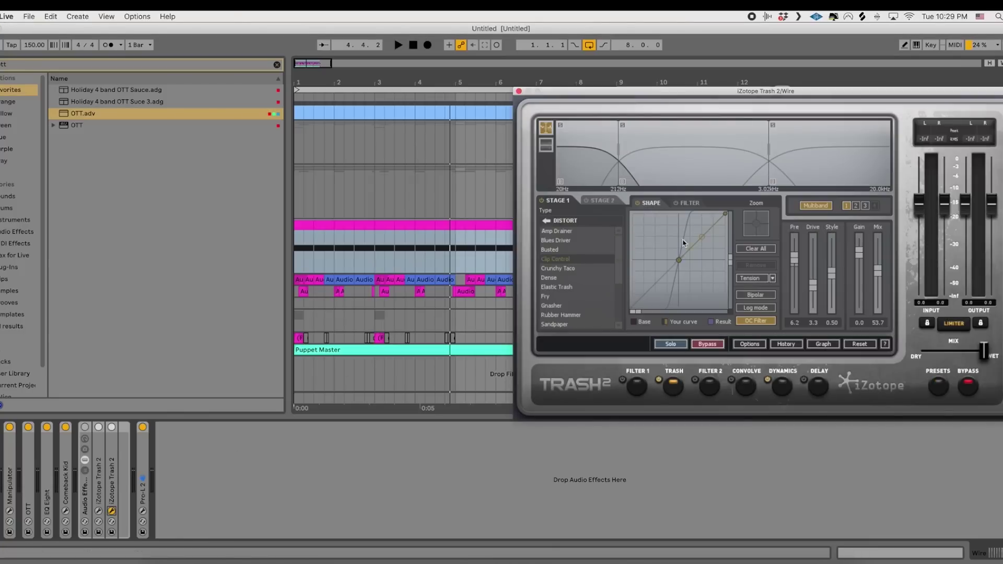
Examine the distortion filter curves of the middle and high bands in the Trash module
left_click(700, 148)
left_click(688, 204)
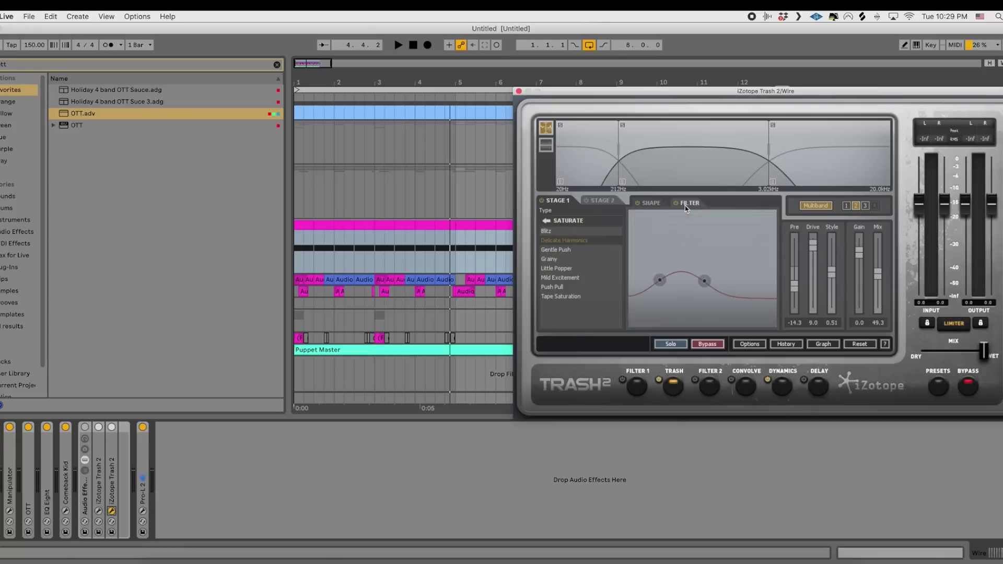
left_click(837, 153)
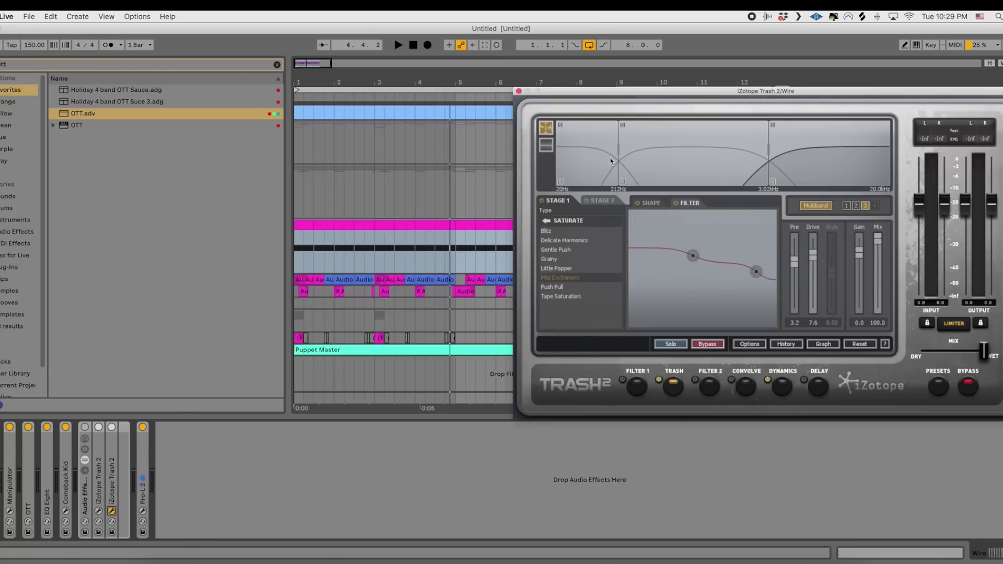
Show the middle band's distortion settings in the Trash module and close the plug-in window
left_click(673, 160)
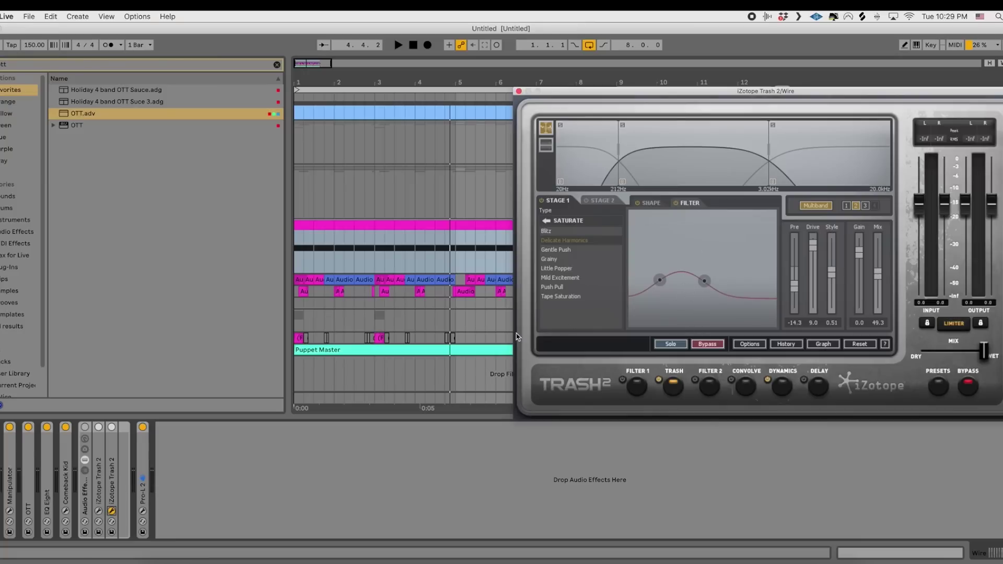
left_click(519, 92)
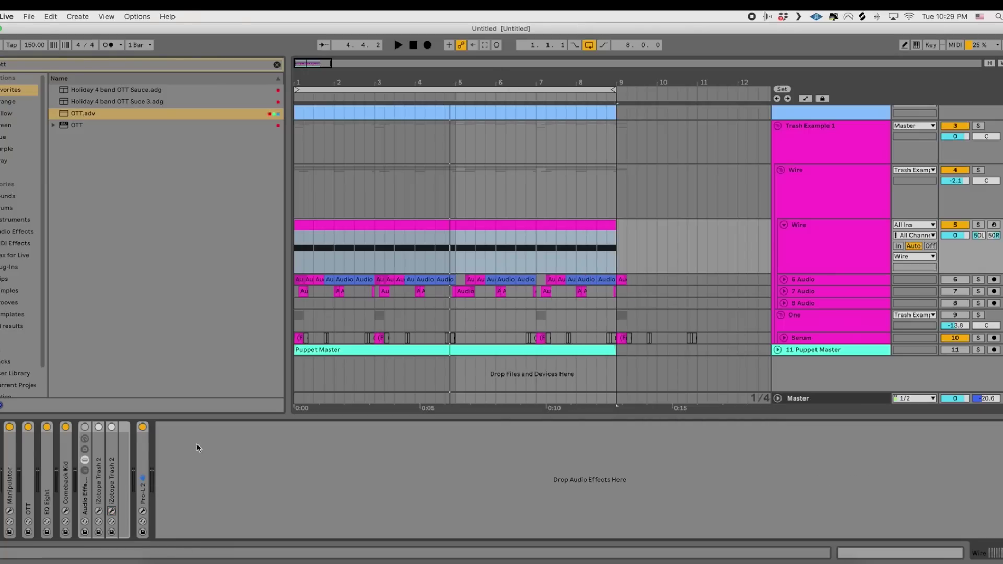
Open both Trash 2 instances' windows for comparison, reopening the updater's windows when asked, and close both plug-in windows
left_click(102, 517)
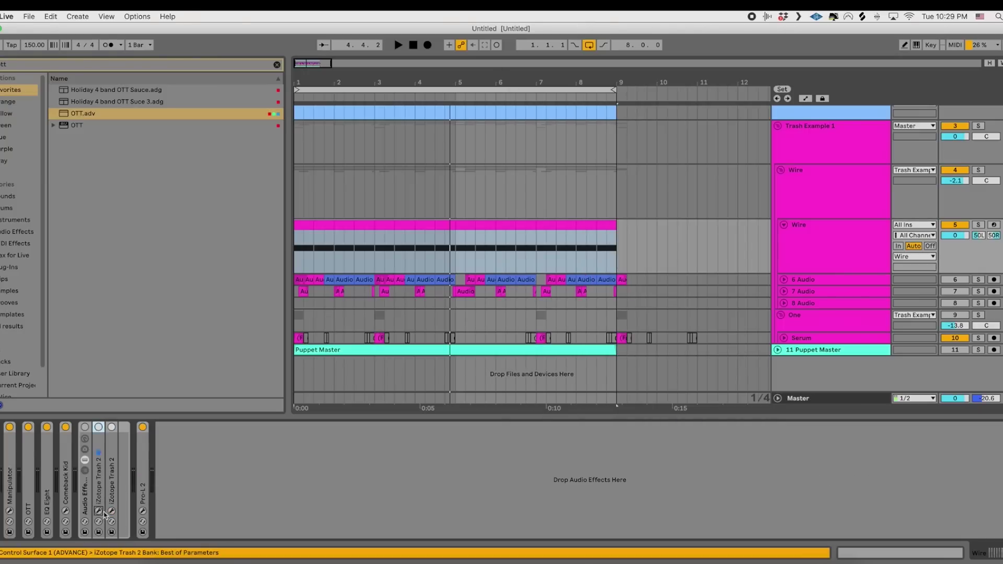
left_click(99, 512)
left_click(578, 218)
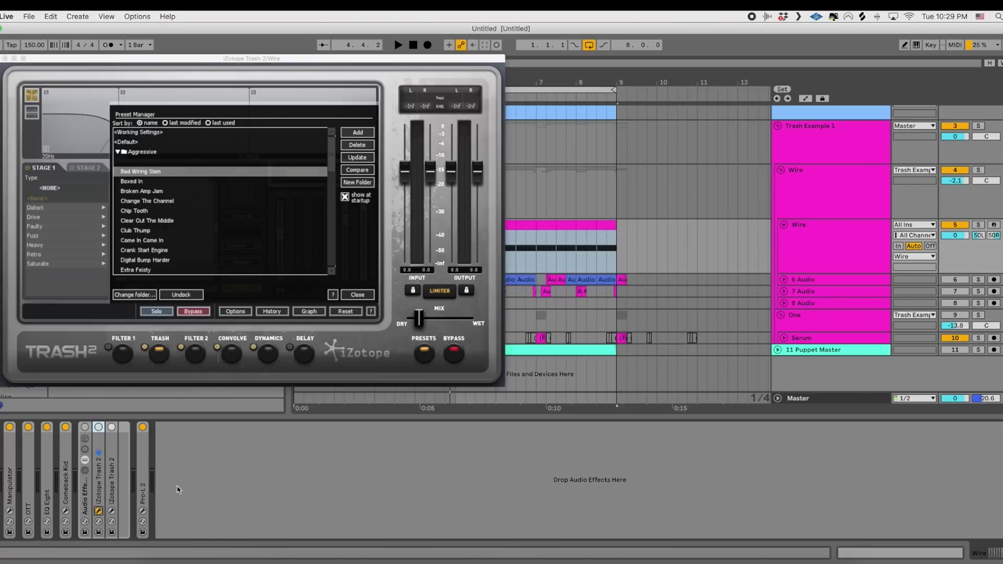
left_click(111, 511)
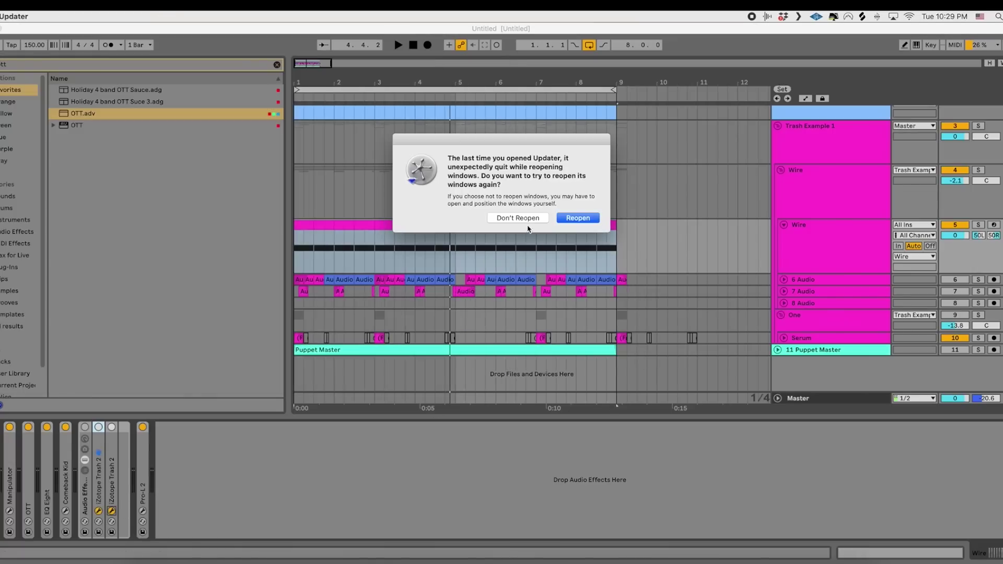
left_click(574, 219)
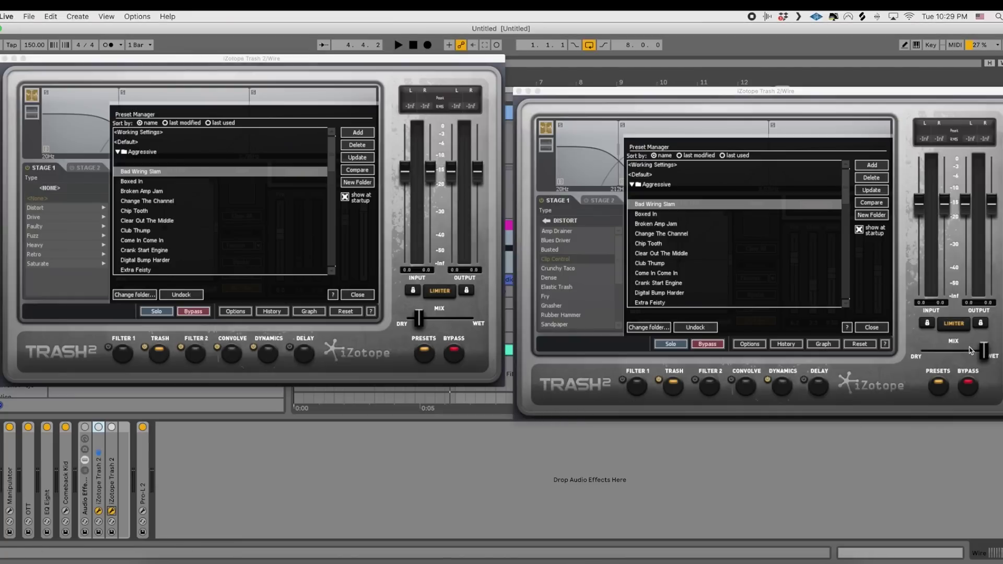
left_click(518, 92)
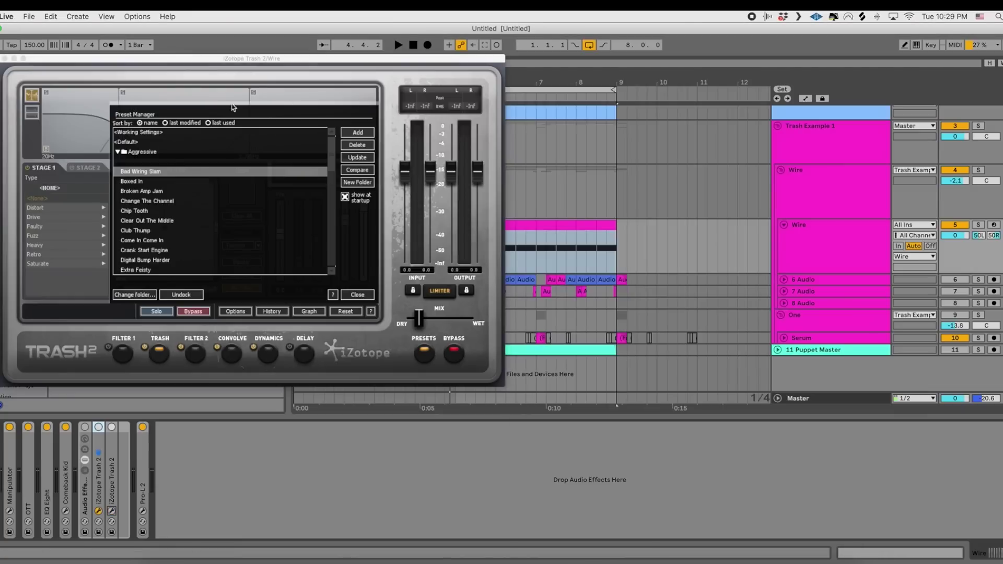
left_click(5, 59)
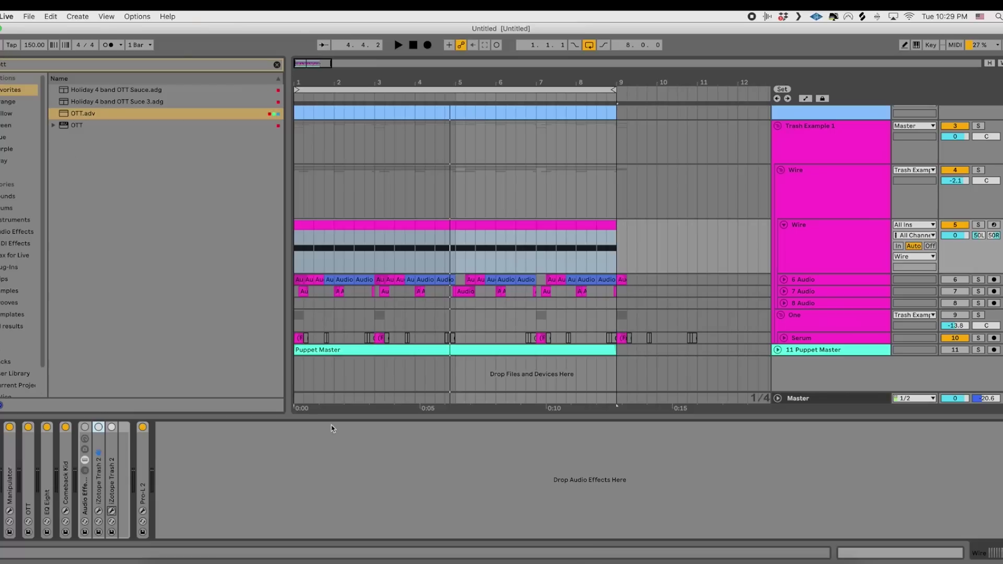
Unfold and solo the 6 Audio track below the Wire track and play it from its first clip
left_click(352, 461)
left_click(578, 247)
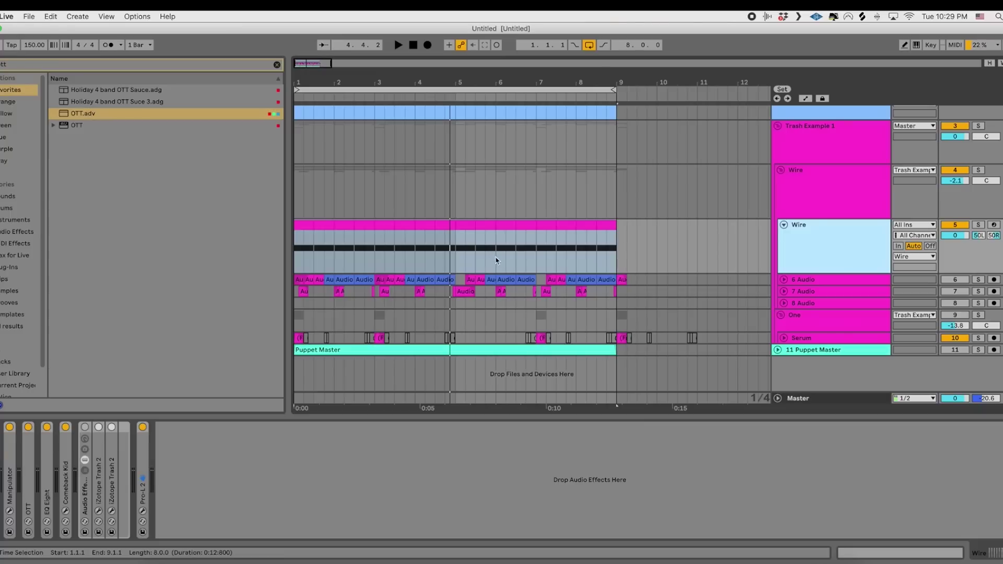
right_click(820, 233)
left_click(794, 237)
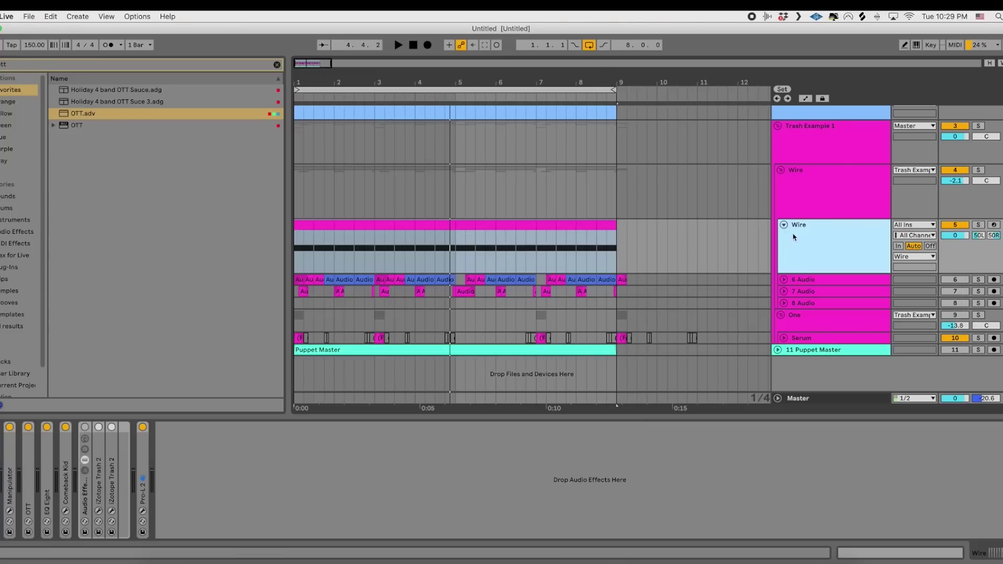
left_click(783, 280)
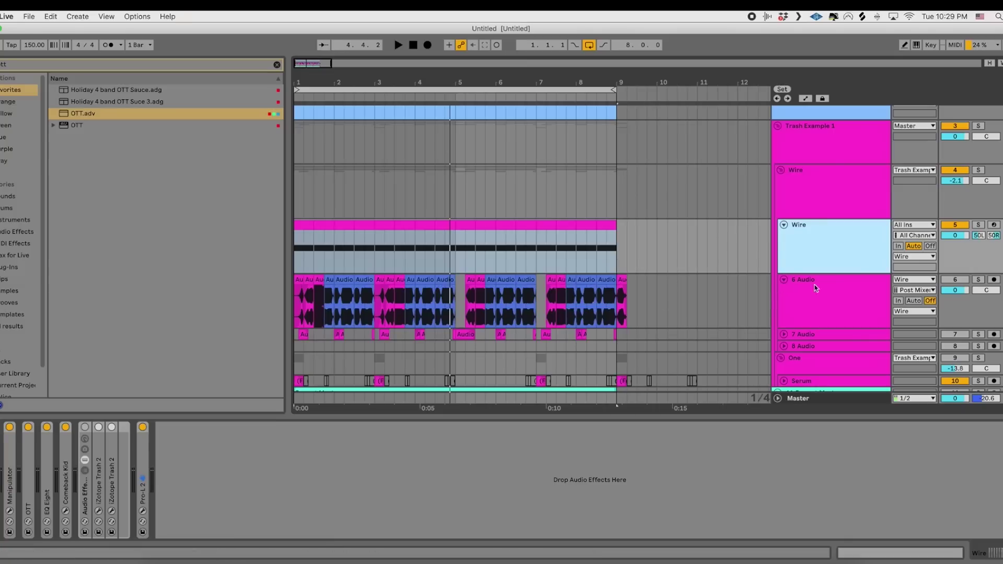
left_click(813, 284)
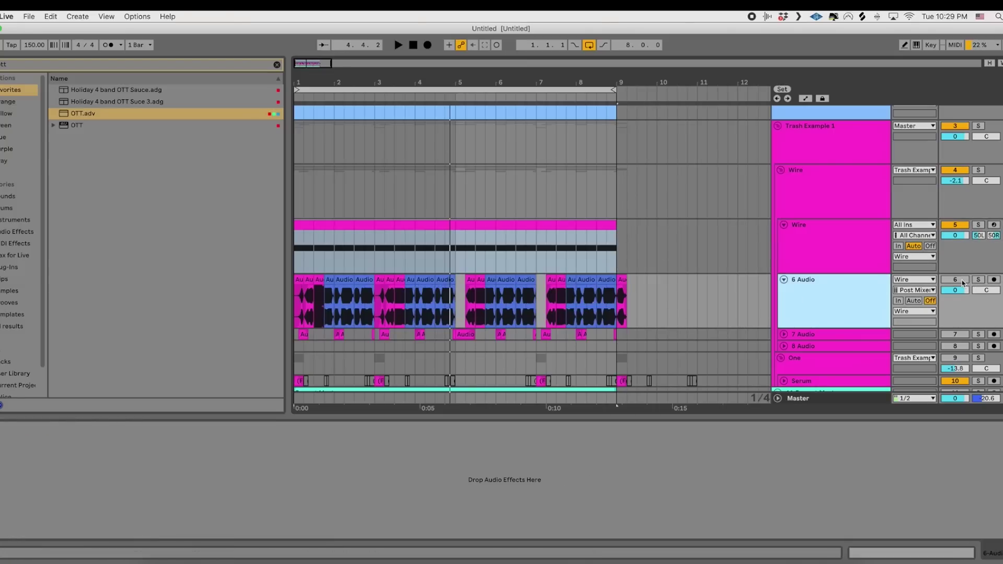
left_click(978, 279)
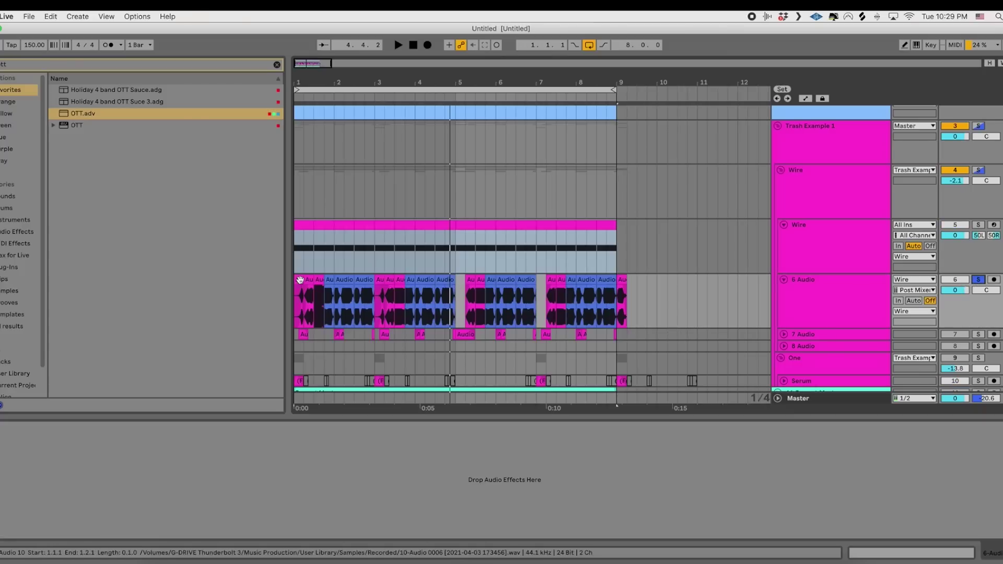
left_click(300, 280)
key("space")
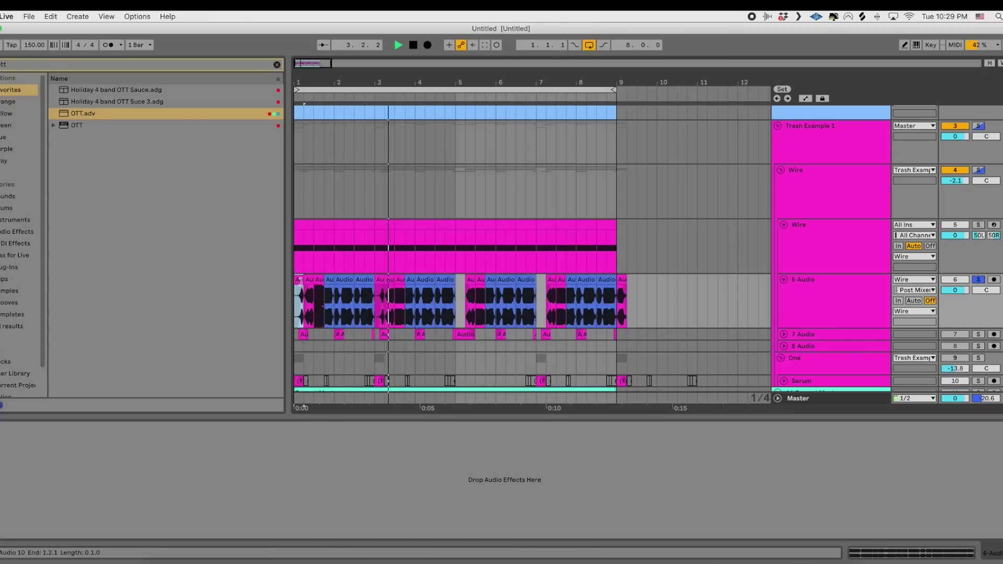
Try extending the first 6 Audio clip over the following clips to about bar 8, undo it and stop playback
left_click_drag(302, 282, 599, 292)
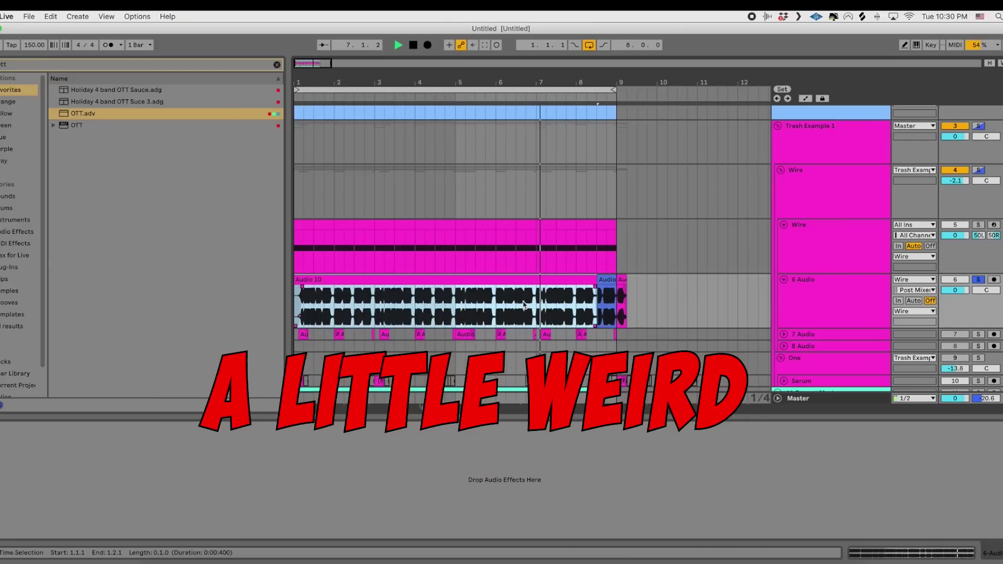
key("super+z")
key("space")
Unsolo and fold 6 Audio, deactivate the Wire instrument track, and activate the 6 Audio and 7 Audio tracks
left_click(839, 285)
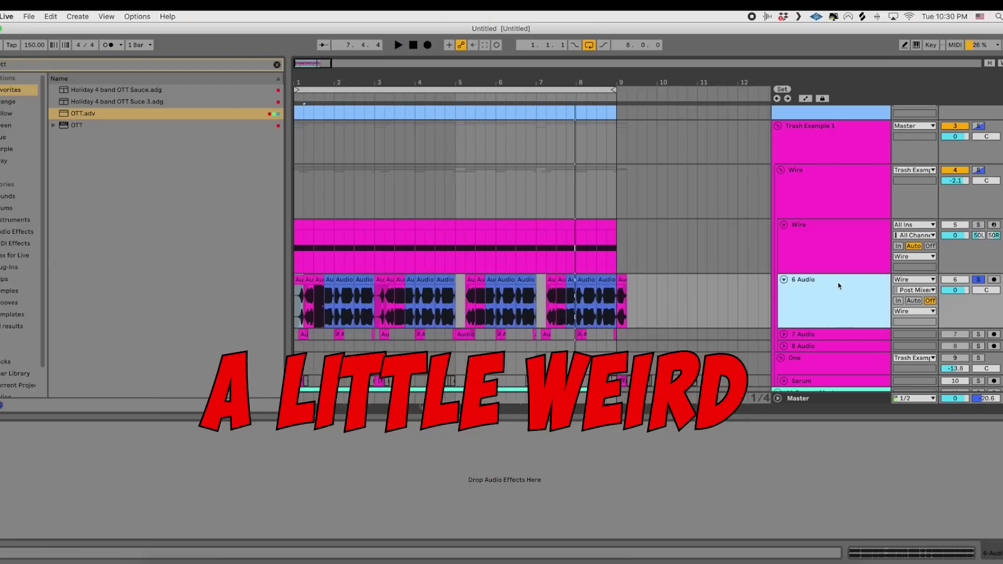
left_click(977, 281)
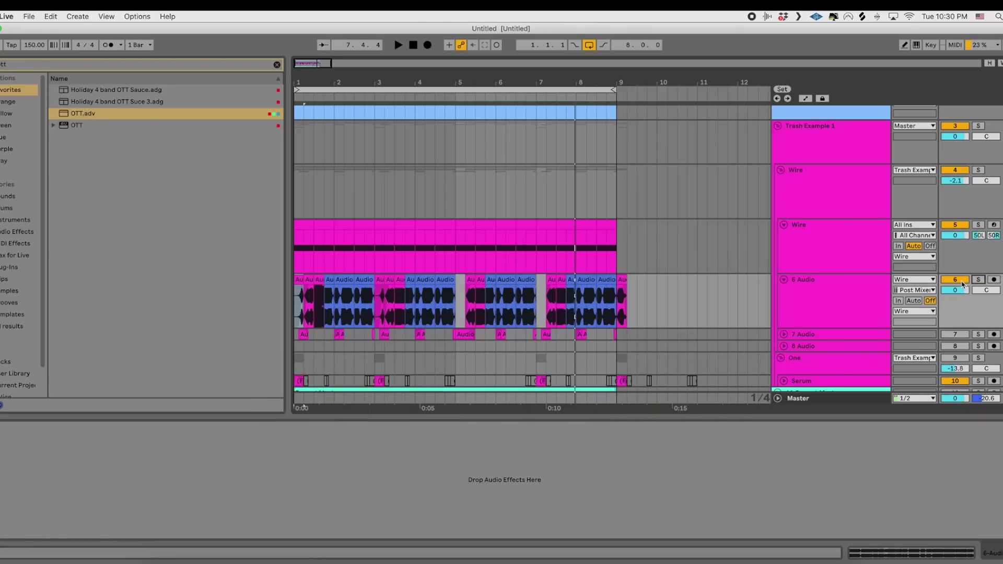
left_click(424, 313)
left_click(808, 309)
left_click(784, 280)
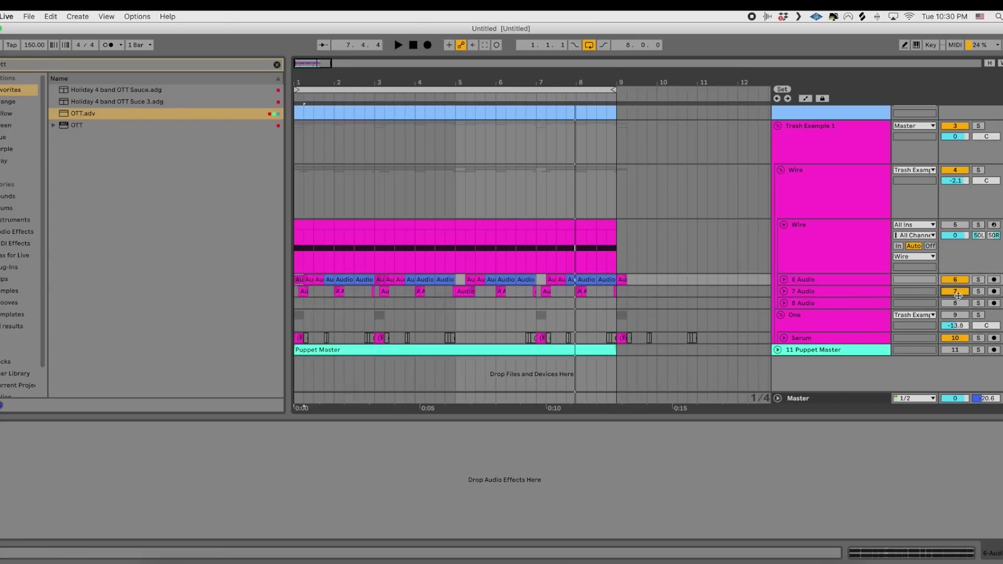
left_click(813, 320)
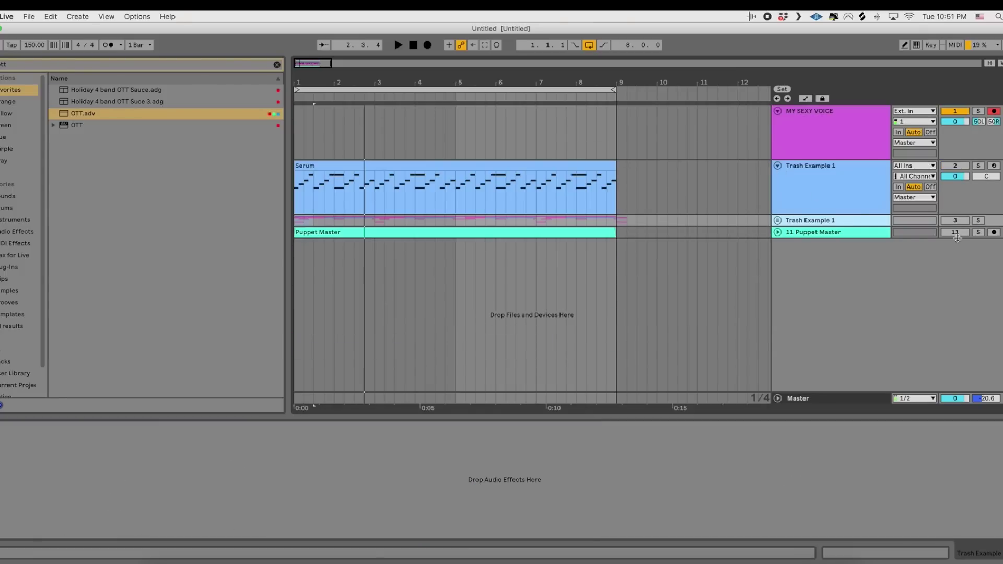
Activate and unfold the 11 Puppet Master track, and look through the pink Trash Example 1 group before folding it
left_click(951, 233)
left_click(777, 233)
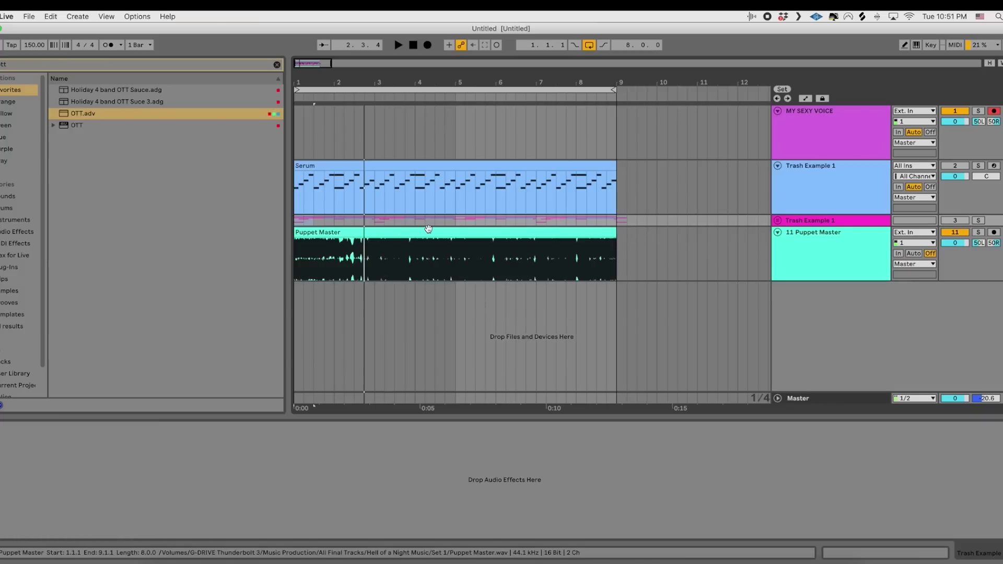
left_click(777, 220)
scroll(328, 263, "down", 4)
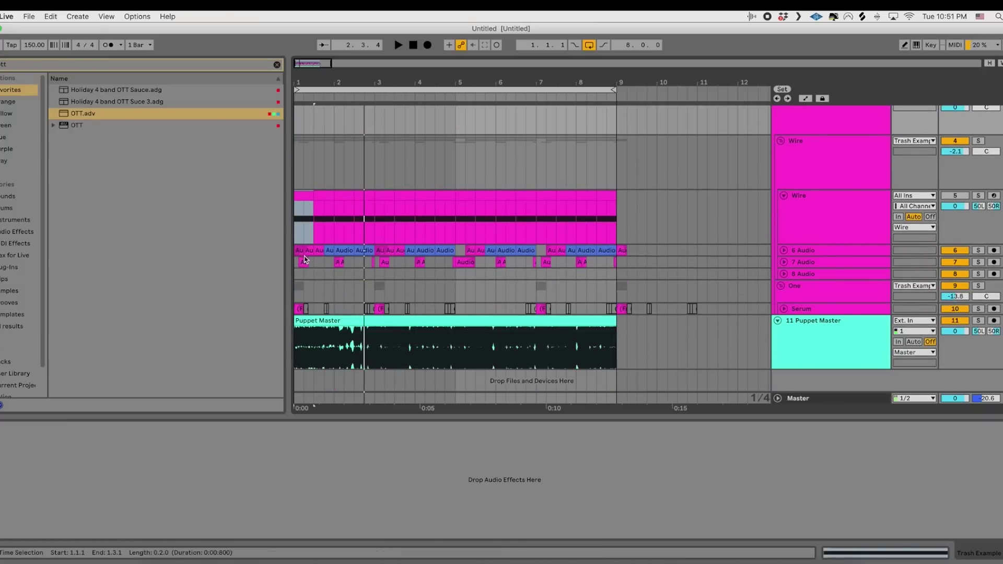
scroll(789, 175, "up", 4)
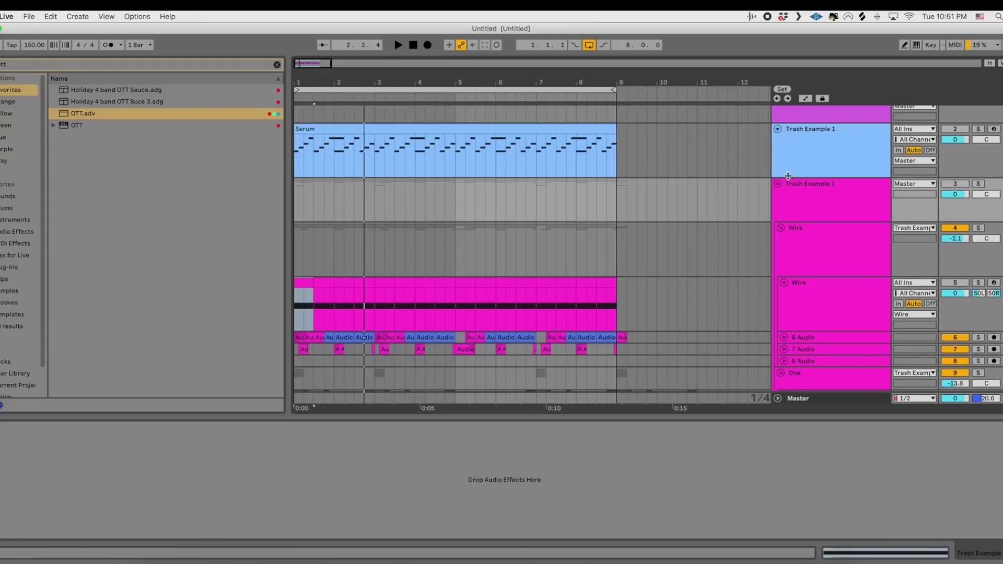
left_click(778, 185)
left_click(813, 252)
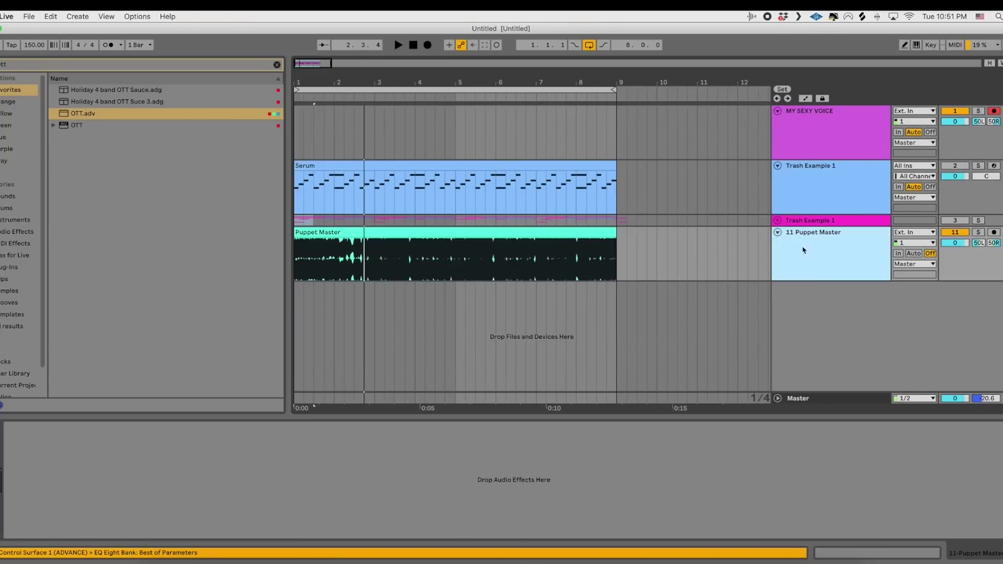
Play the Puppet Master clip, turn off the arrangement loop and extend the clip's end to about bar 12
left_click(543, 234)
key("space")
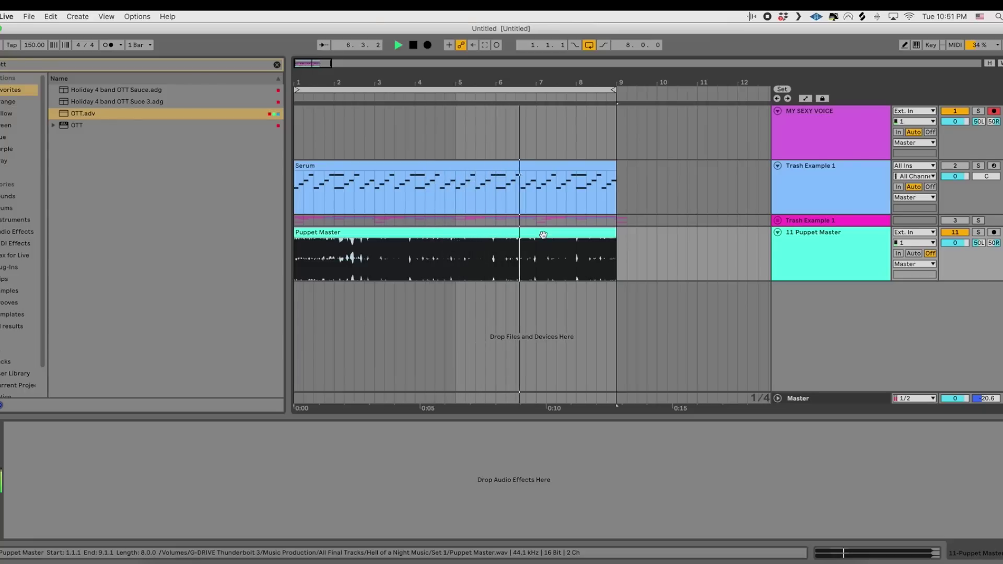
left_click(590, 45)
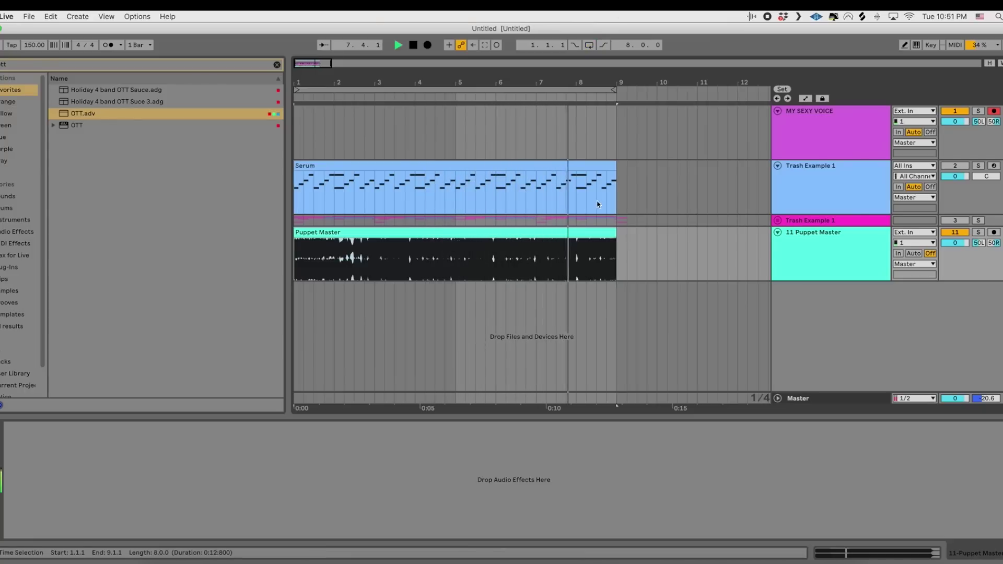
left_click_drag(608, 230, 747, 230)
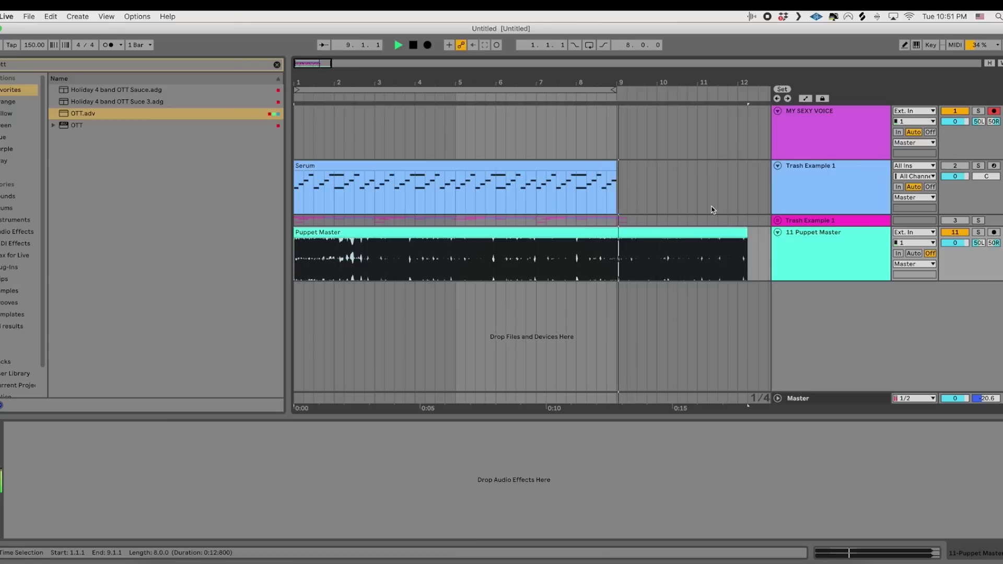